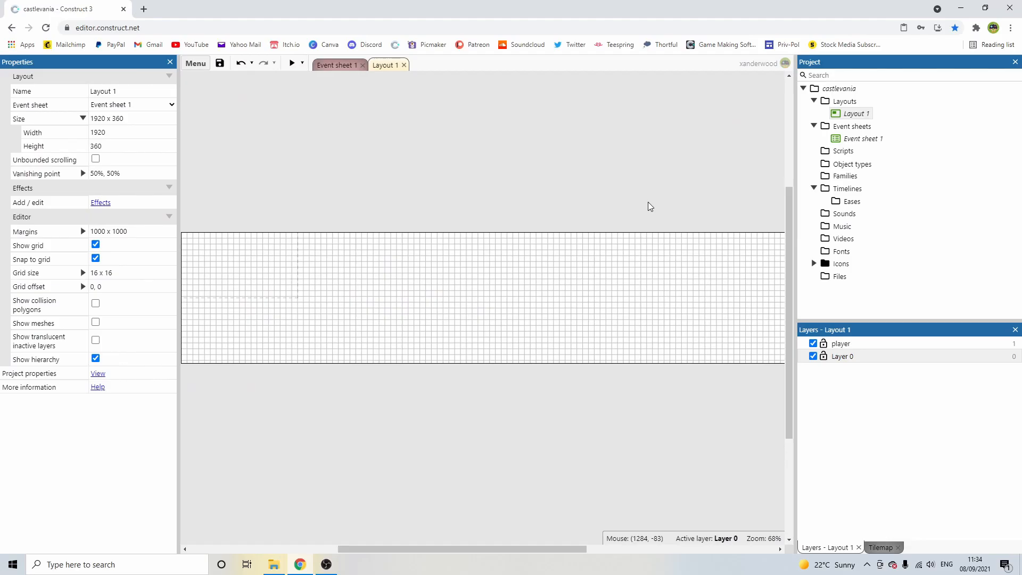
Review the blank layout, the project's display properties such as viewport size, and the event sheet.
{"action": "scroll", "coordinate": [649, 206], "scroll_direction": "down", "scroll_amount": 3, "text": "ctrl"}
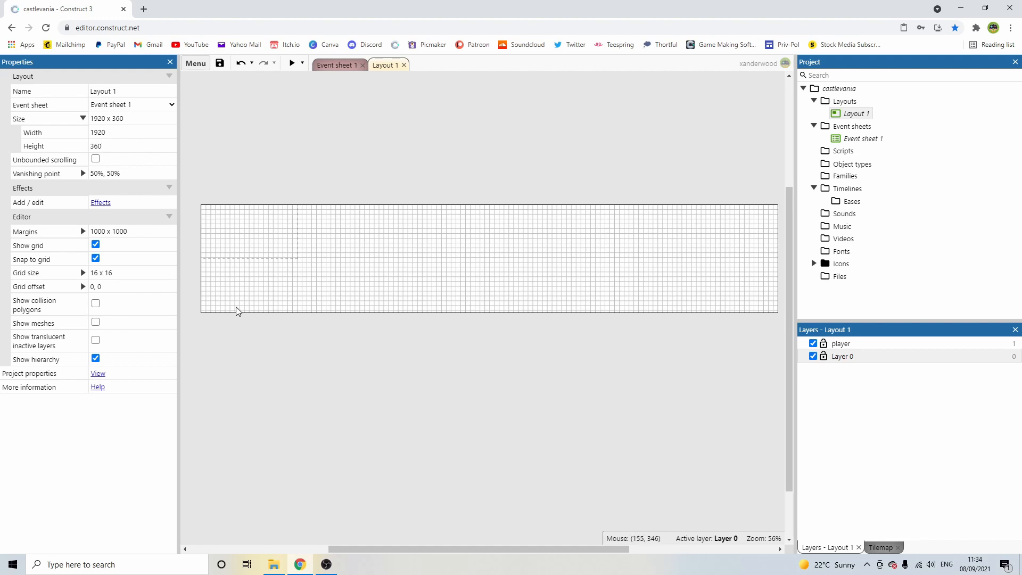
{"action": "left_click", "coordinate": [99, 373]}
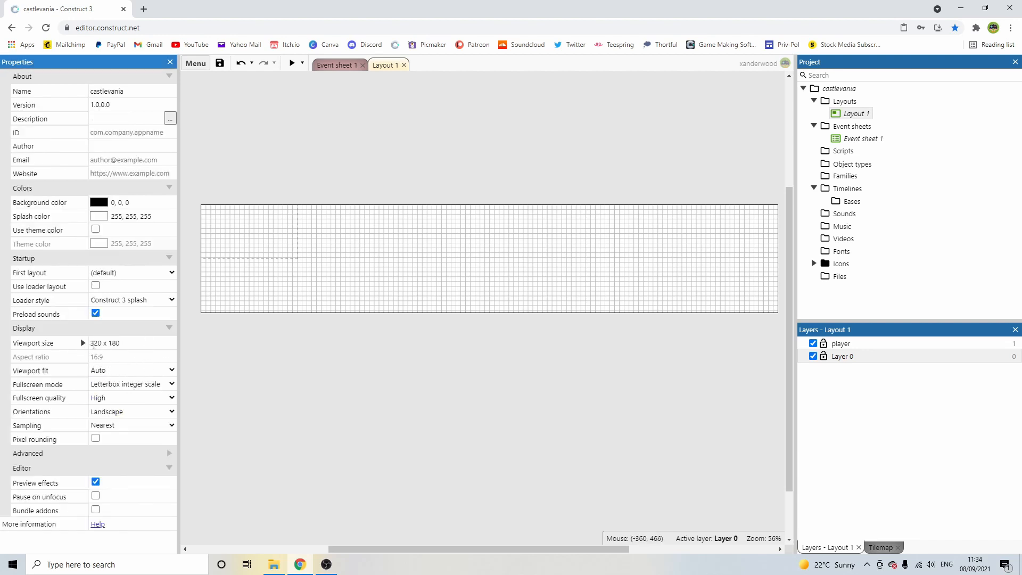
{"action": "left_click", "coordinate": [273, 250]}
{"action": "scroll", "coordinate": [257, 251], "scroll_direction": "up", "scroll_amount": 8, "text": "ctrl"}
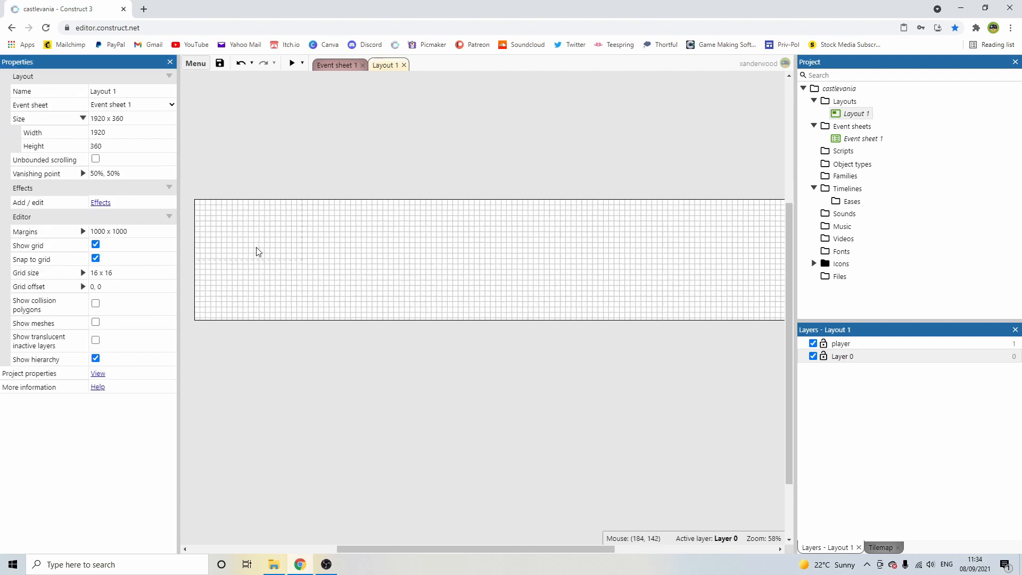
{"action": "scroll", "coordinate": [426, 264], "scroll_direction": "up", "scroll_amount": 2, "text": "ctrl"}
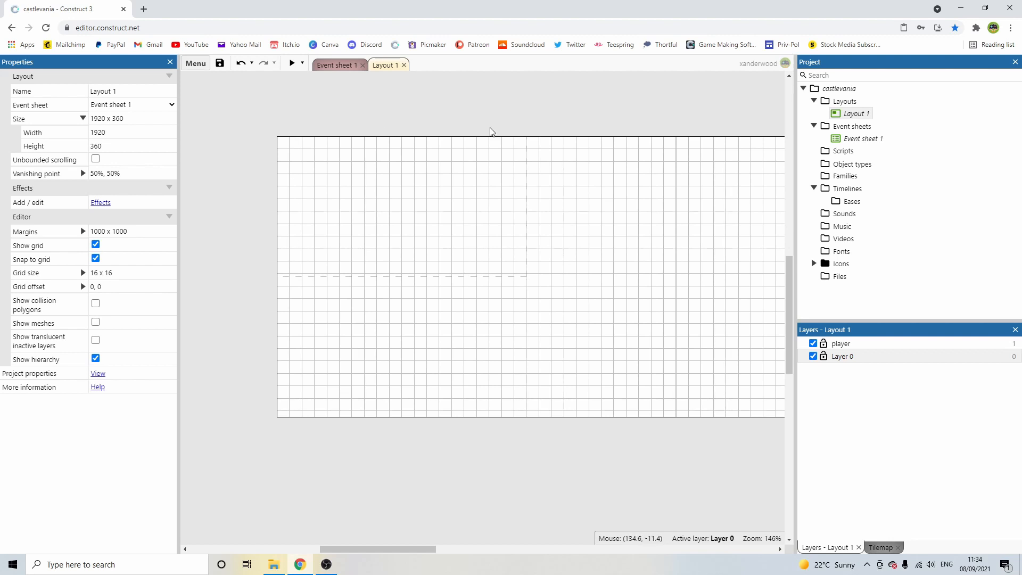
{"action": "scroll", "coordinate": [558, 165], "scroll_direction": "down", "scroll_amount": 6, "text": "ctrl"}
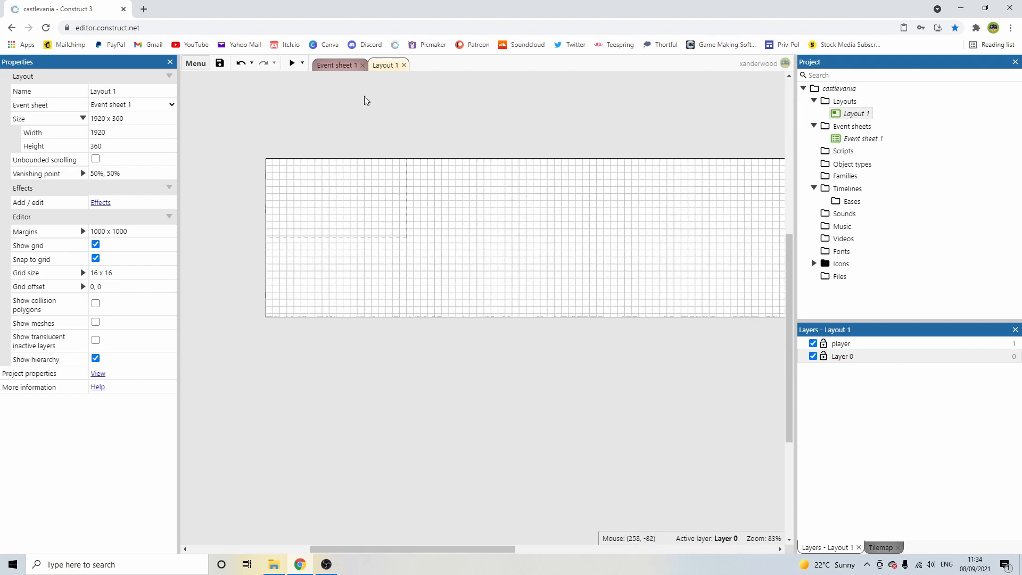
{"action": "left_click", "coordinate": [342, 65]}
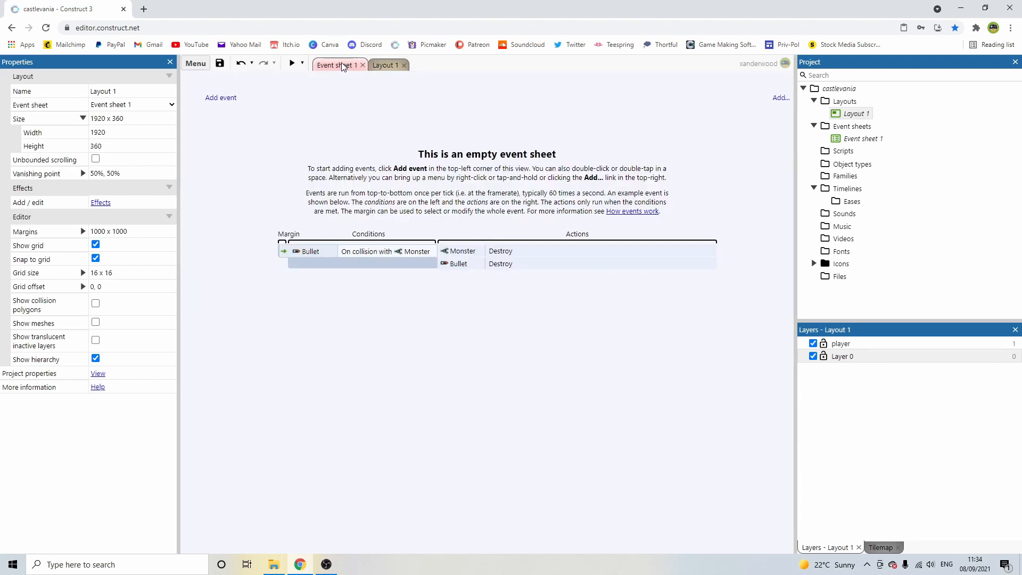
{"action": "left_click", "coordinate": [386, 66]}
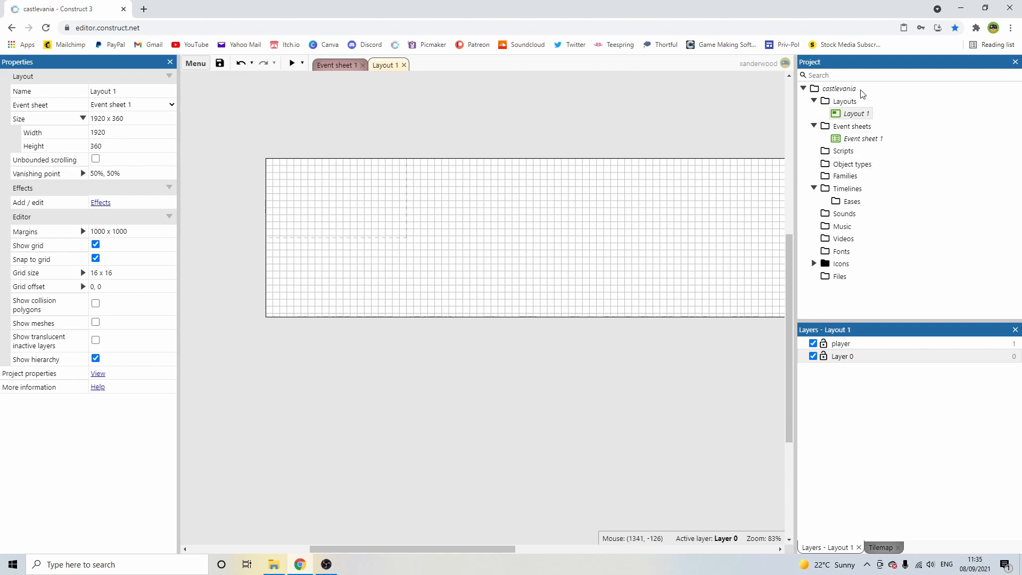
Insert a Tiled Background object just below the layout area, at about 336, 480.
{"action": "scroll", "coordinate": [482, 191], "scroll_direction": "down", "scroll_amount": 3, "text": "ctrl"}
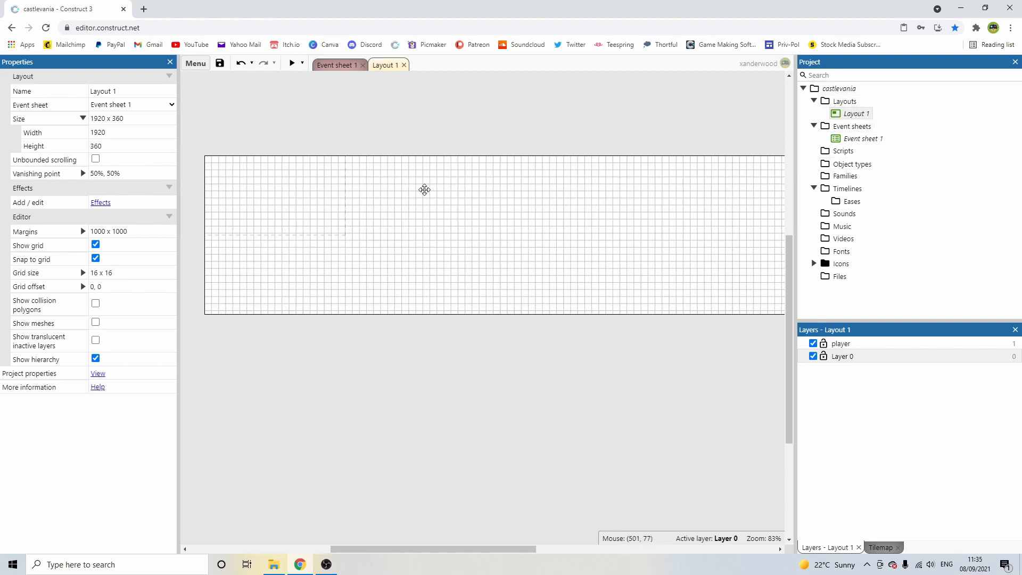
{"action": "middle_click_drag", "start_coordinate": [469, 205], "coordinate": [494, 241]}
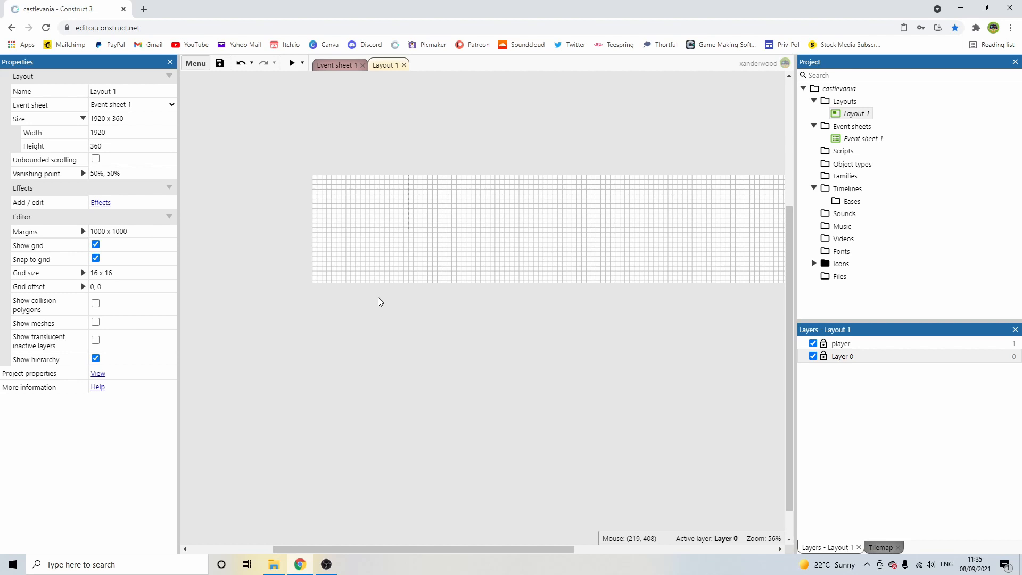
{"action": "double_click", "coordinate": [392, 314]}
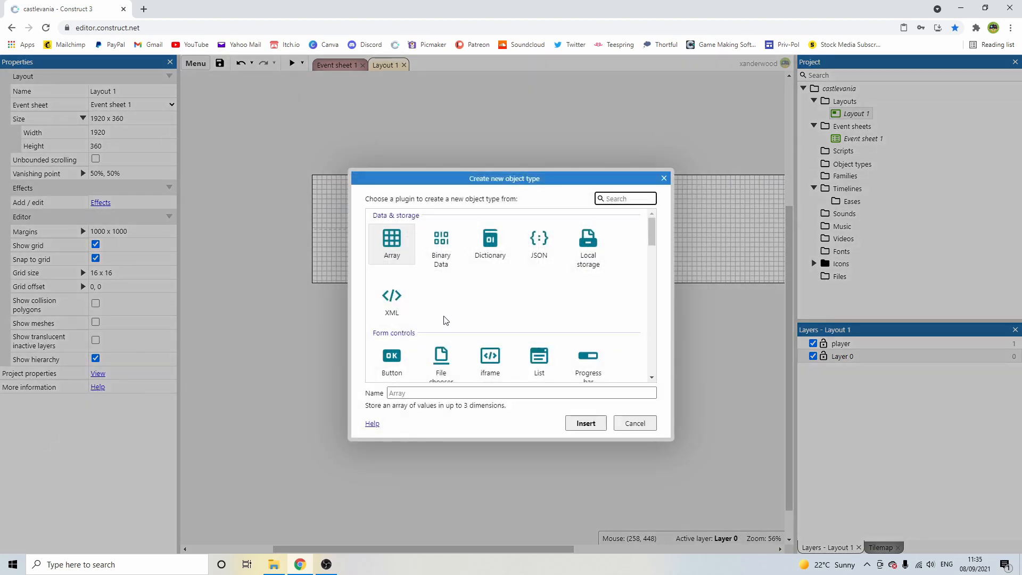
{"action": "scroll", "coordinate": [489, 292], "scroll_direction": "down", "scroll_amount": 3}
{"action": "scroll", "coordinate": [489, 291], "scroll_direction": "down", "scroll_amount": 2}
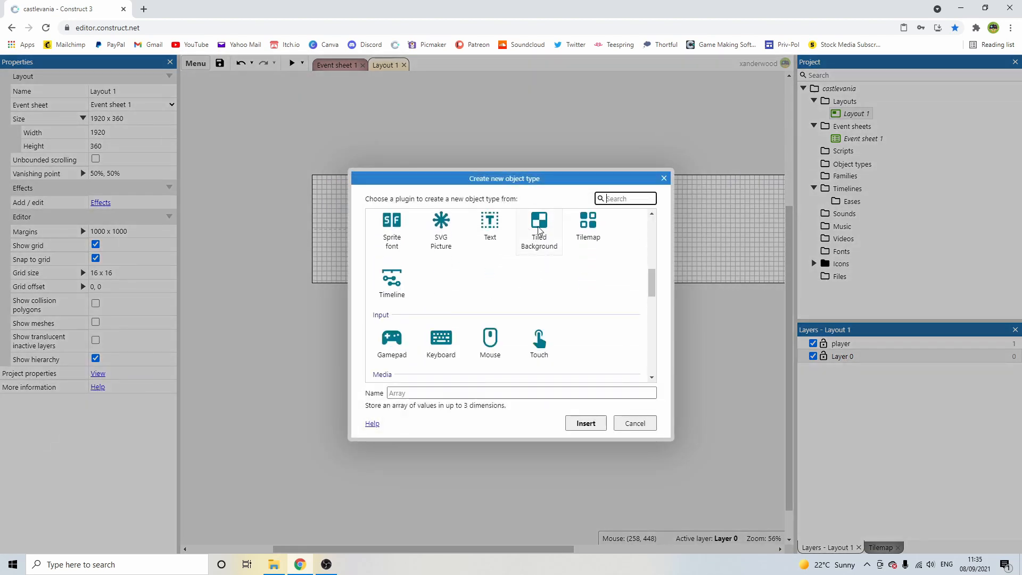
{"action": "double_click", "coordinate": [539, 230]}
{"action": "left_click", "coordinate": [420, 322]}
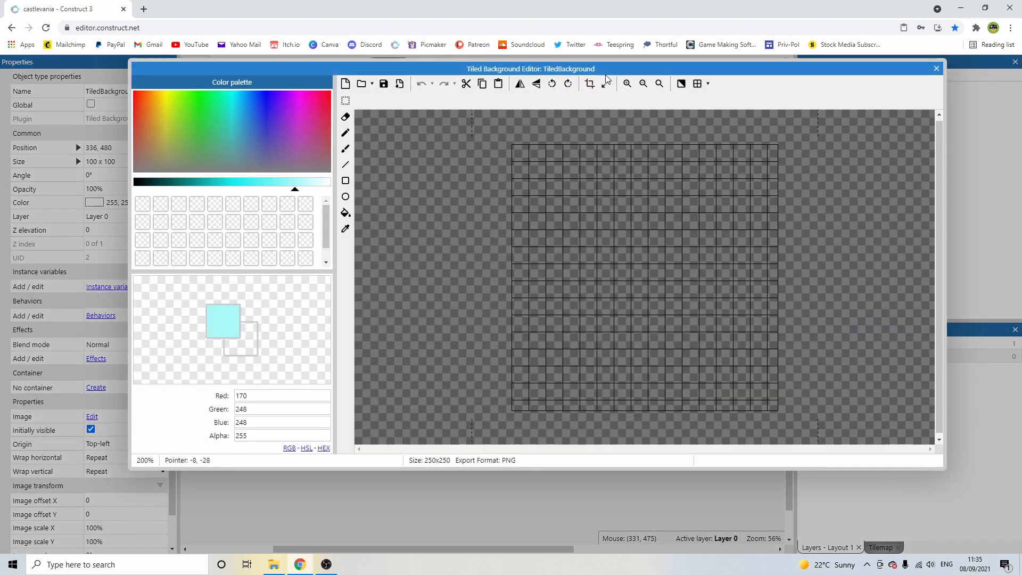
Resize the tiled background's image canvas to 16 x 16 pixels.
{"action": "left_click", "coordinate": [606, 84]}
{"action": "type", "text": "16"}
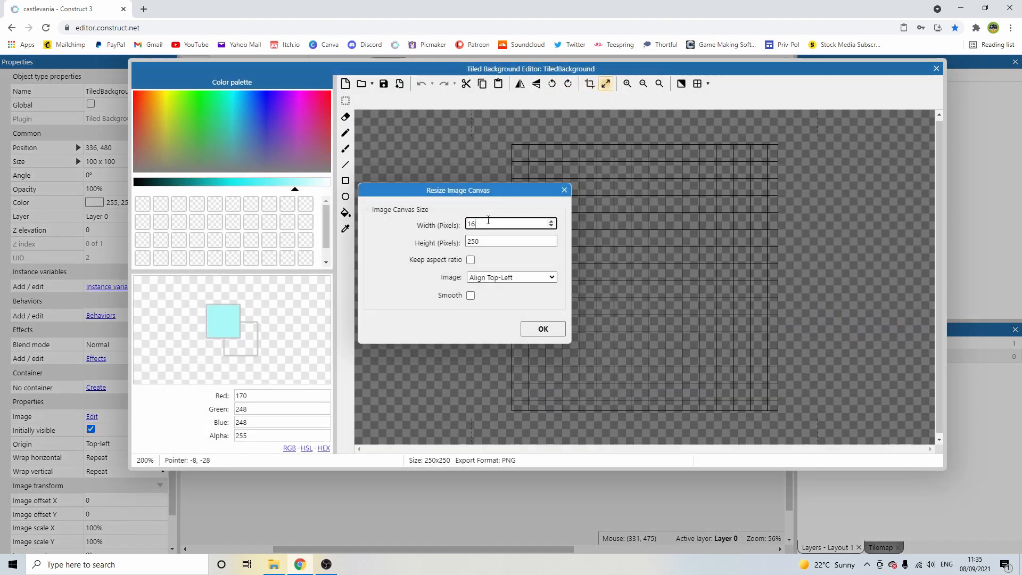
{"action": "double_click", "coordinate": [491, 241]}
{"action": "type", "text": "16"}
{"action": "key", "text": "Return"}
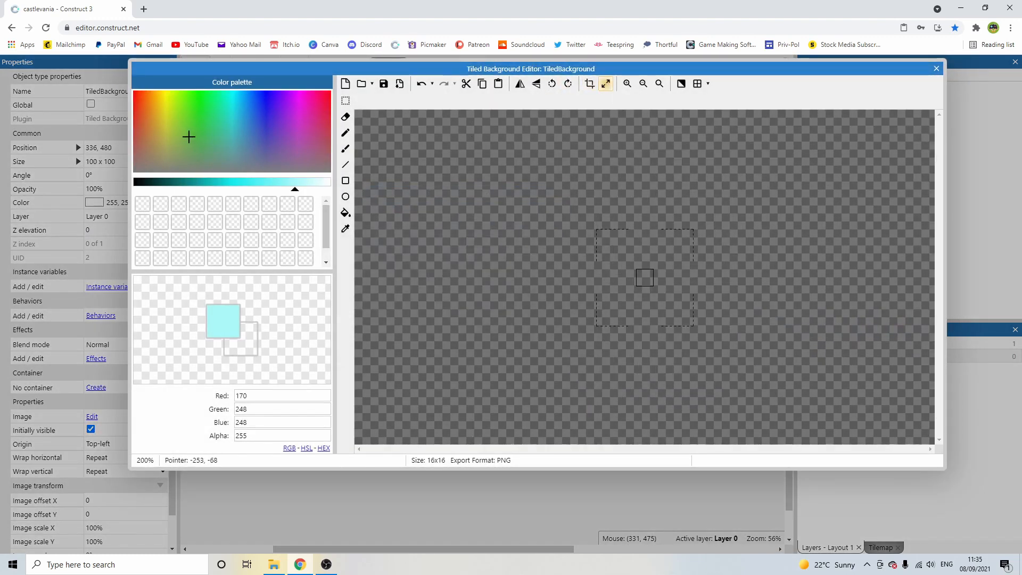
Fill the whole tile image with an orange-brown colour of about RGB 197, 121, 22.
{"action": "left_click", "coordinate": [152, 107]}
{"action": "left_click", "coordinate": [218, 184]}
{"action": "left_click", "coordinate": [218, 184]}
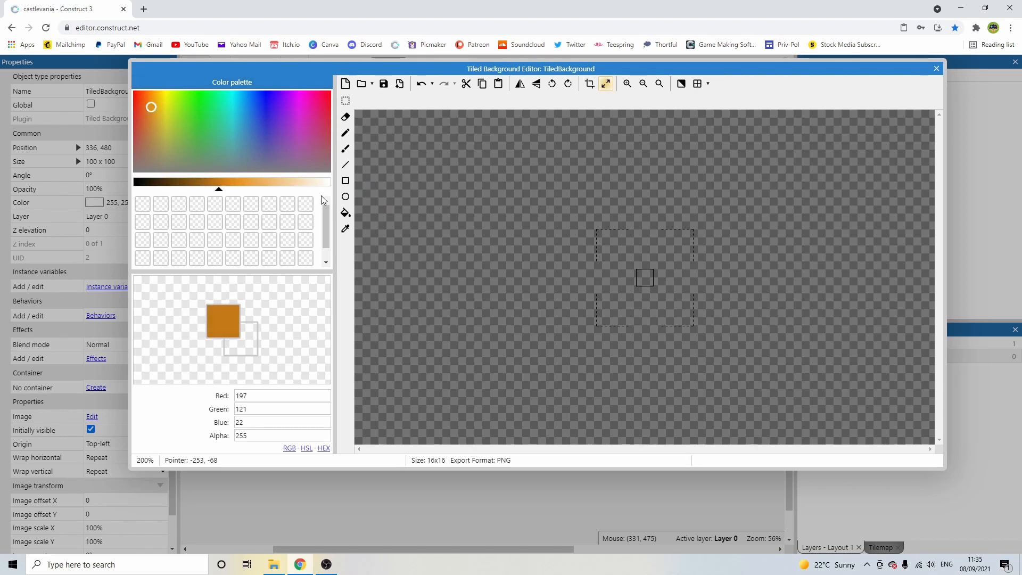
{"action": "key", "text": "f"}
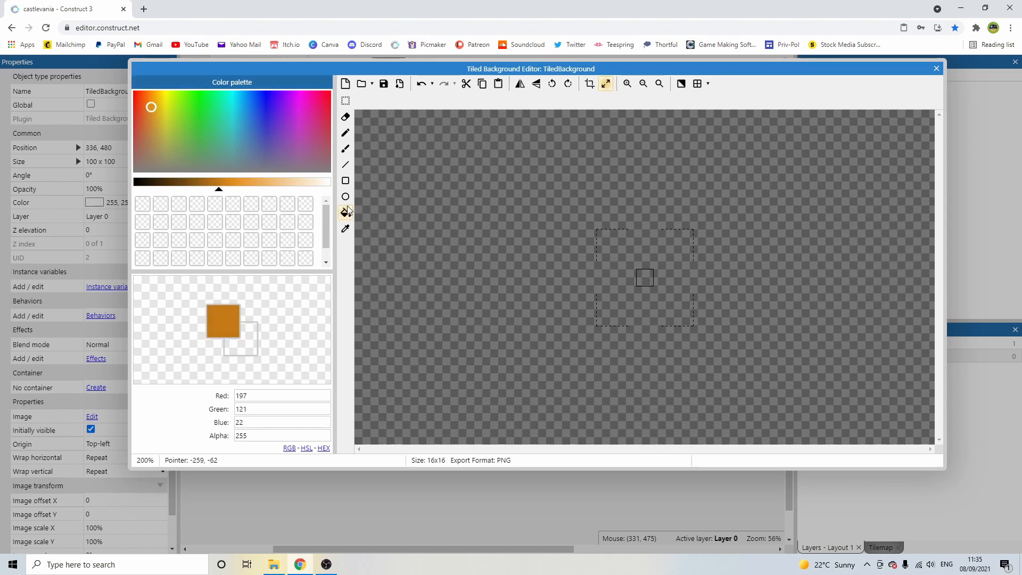
{"action": "left_click", "coordinate": [645, 277]}
{"action": "scroll", "coordinate": [669, 288], "scroll_direction": "up", "scroll_amount": 3}
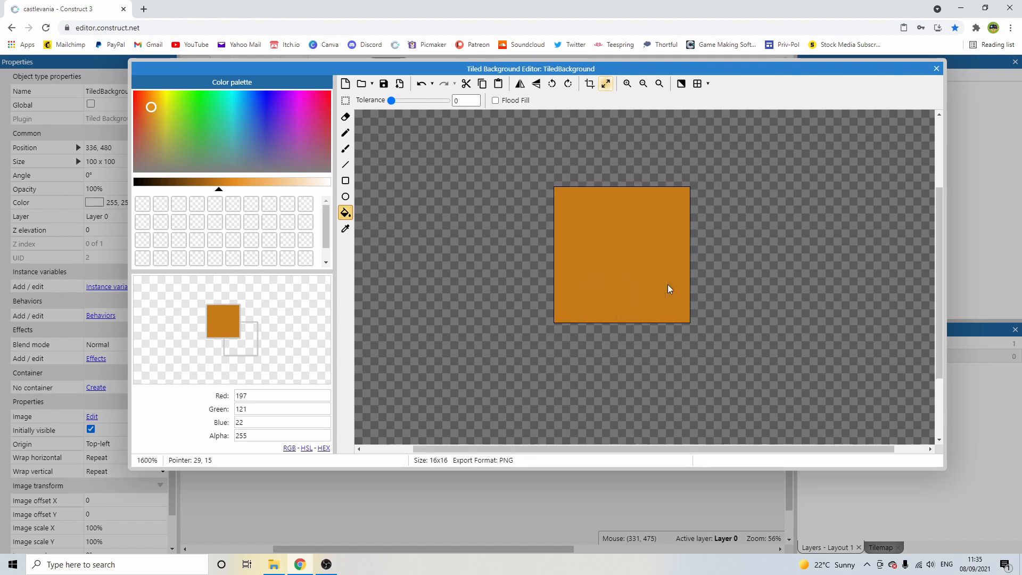
Draw a 1-pixel pale cream border (about RGB 250, 233, 210) around the tile image with the Line tool and close the image editor.
{"action": "left_click", "coordinate": [344, 164]}
{"action": "left_click", "coordinate": [312, 184]}
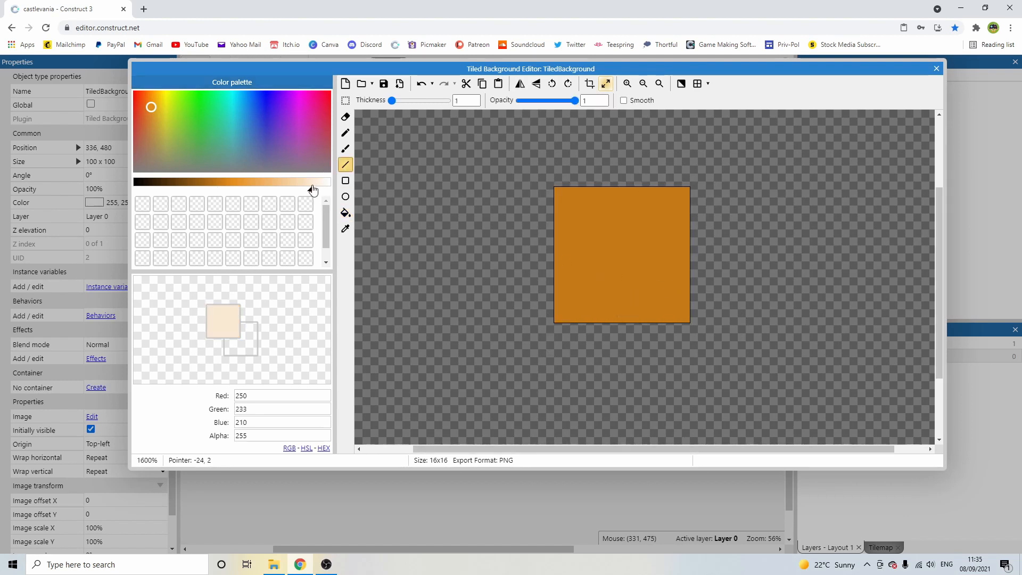
{"action": "mouse_move", "coordinate": [553, 196]}
{"action": "left_mouse_down"}
{"action": "mouse_move", "coordinate": [558, 318]}
{"action": "mouse_move", "coordinate": [687, 324]}
{"action": "mouse_move", "coordinate": [686, 190]}
{"action": "mouse_move", "coordinate": [566, 193]}
{"action": "left_mouse_up"}
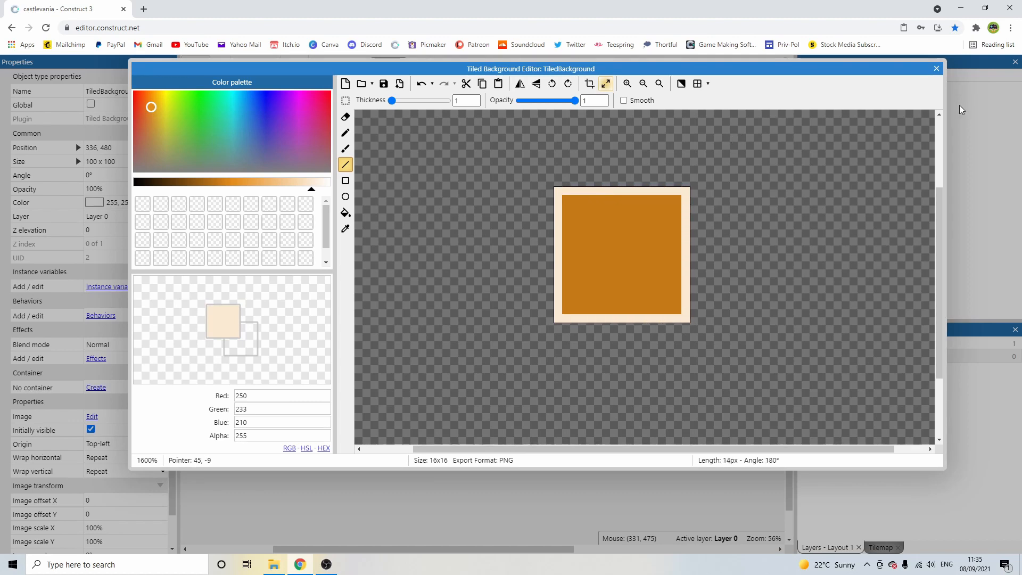
{"action": "left_click", "coordinate": [936, 68]}
{"action": "left_click", "coordinate": [402, 323]}
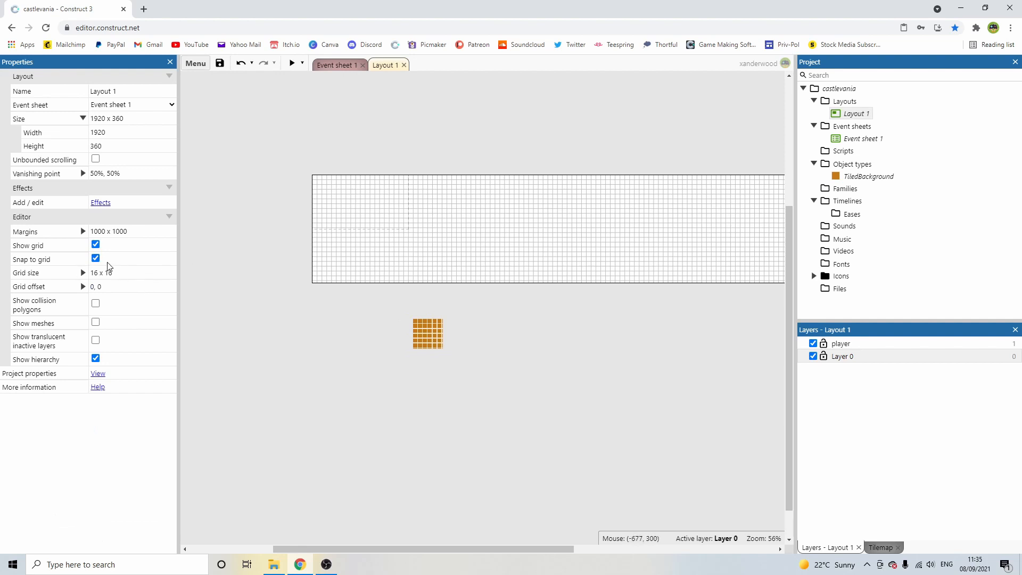
Move the tiled background onto the layout's left edge at position 0, 160.
{"action": "left_click", "coordinate": [436, 338]}
{"action": "left_click", "coordinate": [343, 343]}
{"action": "left_click_drag", "start_coordinate": [431, 340], "coordinate": [339, 297]}
{"action": "scroll", "coordinate": [358, 253], "scroll_direction": "up", "scroll_amount": 6, "text": "ctrl"}
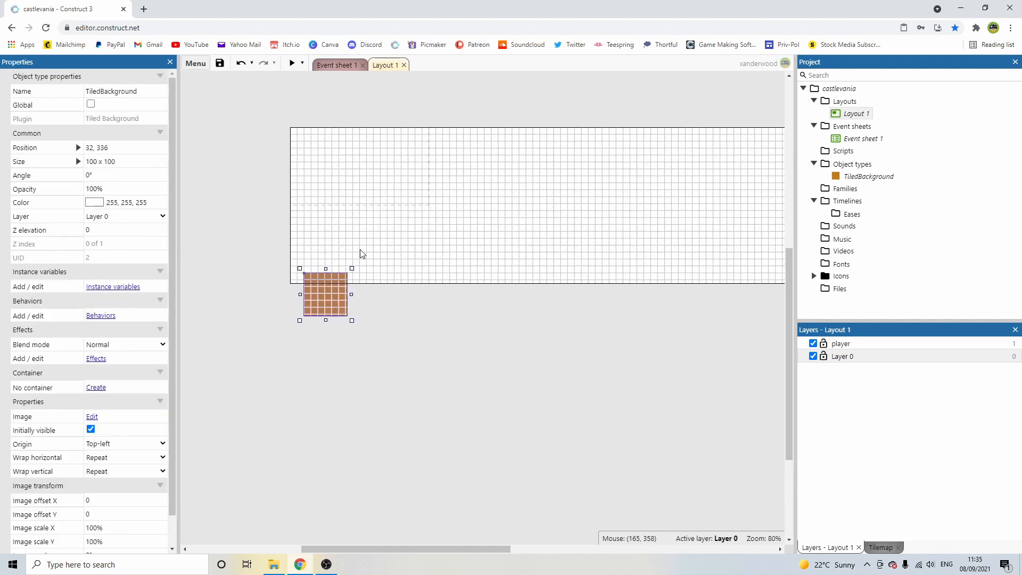
{"action": "left_click", "coordinate": [411, 264]}
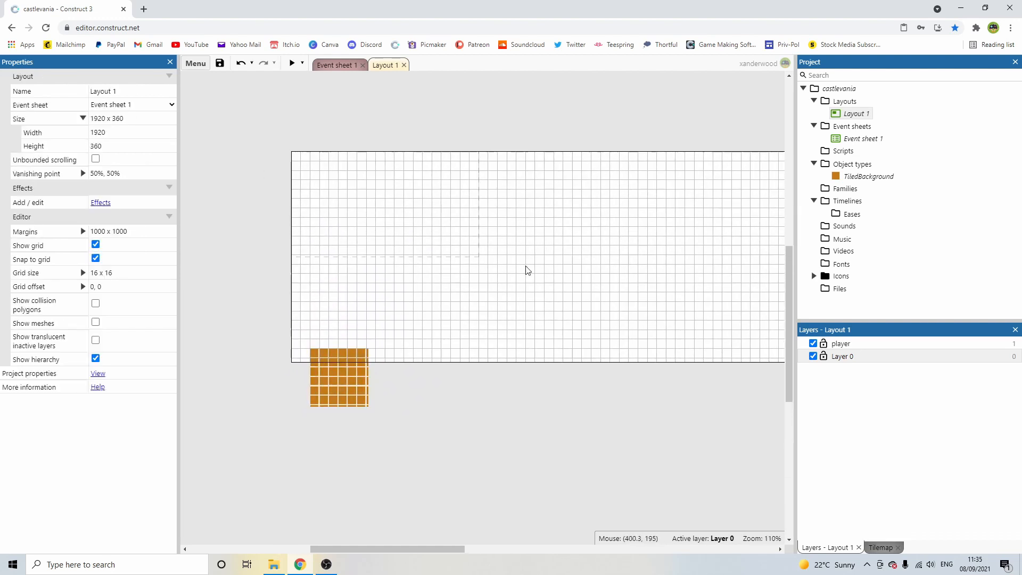
{"action": "left_click_drag", "start_coordinate": [342, 395], "coordinate": [323, 286]}
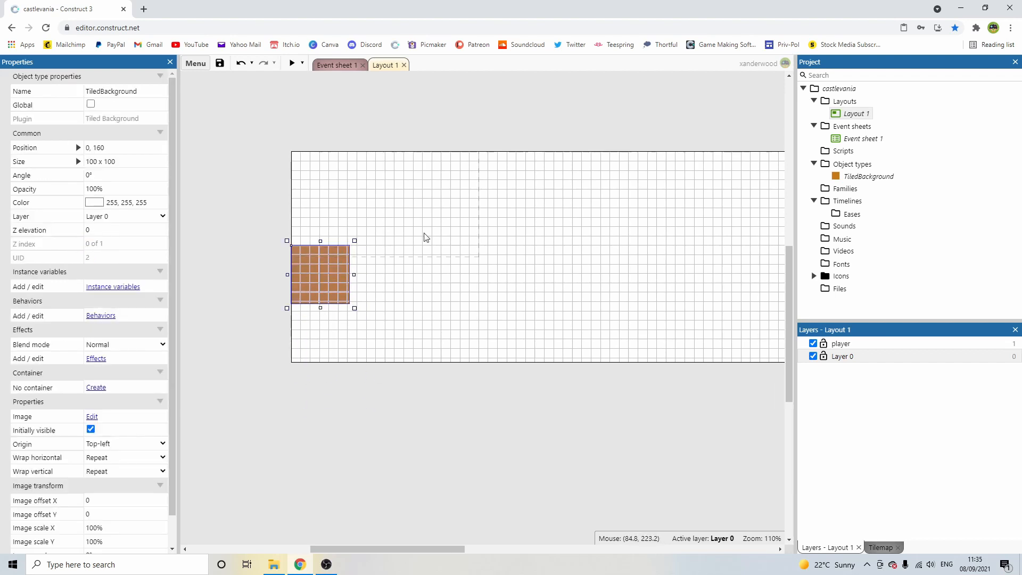
Set the layout's height to 180.
{"action": "left_click", "coordinate": [461, 272]}
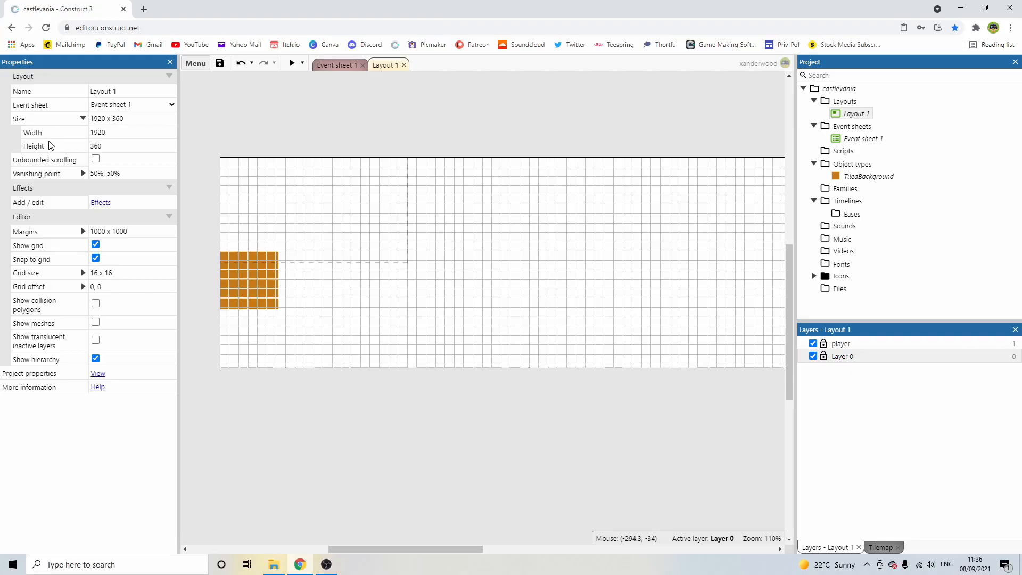
{"action": "left_click", "coordinate": [114, 146]}
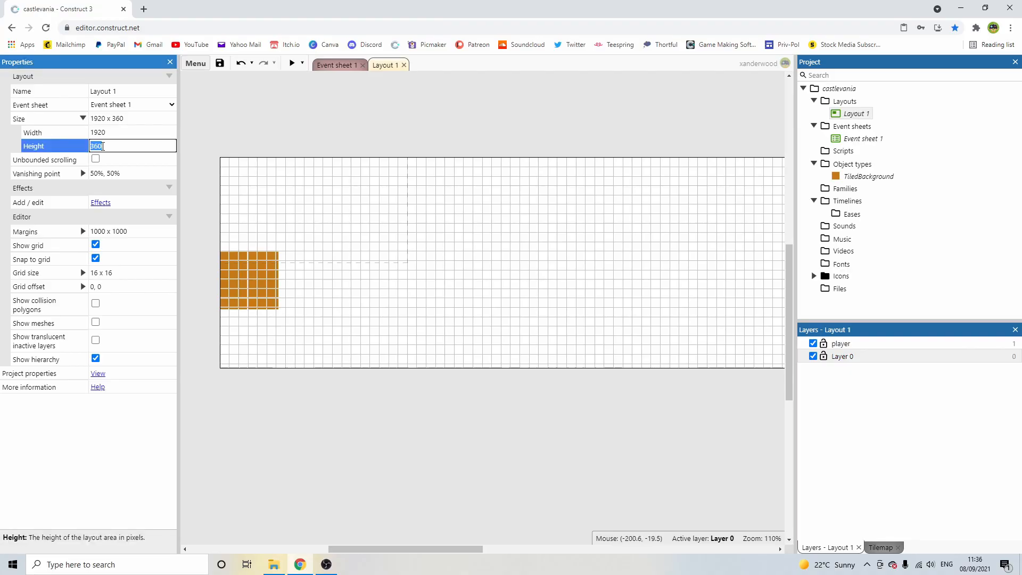
{"action": "type", "text": "180"}
{"action": "key", "text": "Tab"}
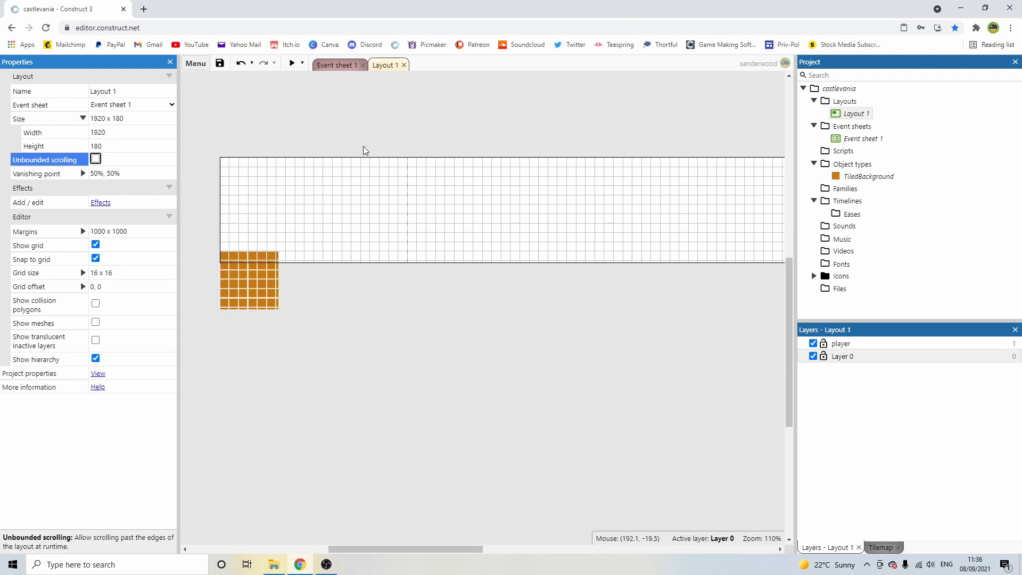
Resize the tiled background to a single row of tiles, 96 x 16, at position 0, 144.
{"action": "left_click", "coordinate": [268, 279]}
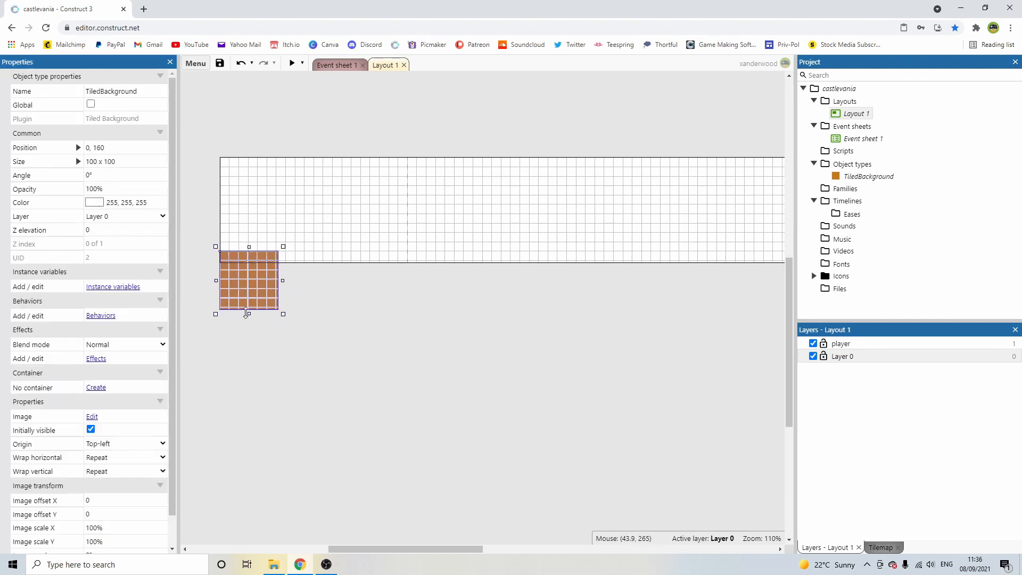
{"action": "left_click_drag", "start_coordinate": [247, 314], "coordinate": [267, 251]}
{"action": "scroll", "coordinate": [251, 260], "scroll_direction": "up", "scroll_amount": 5, "text": "ctrl"}
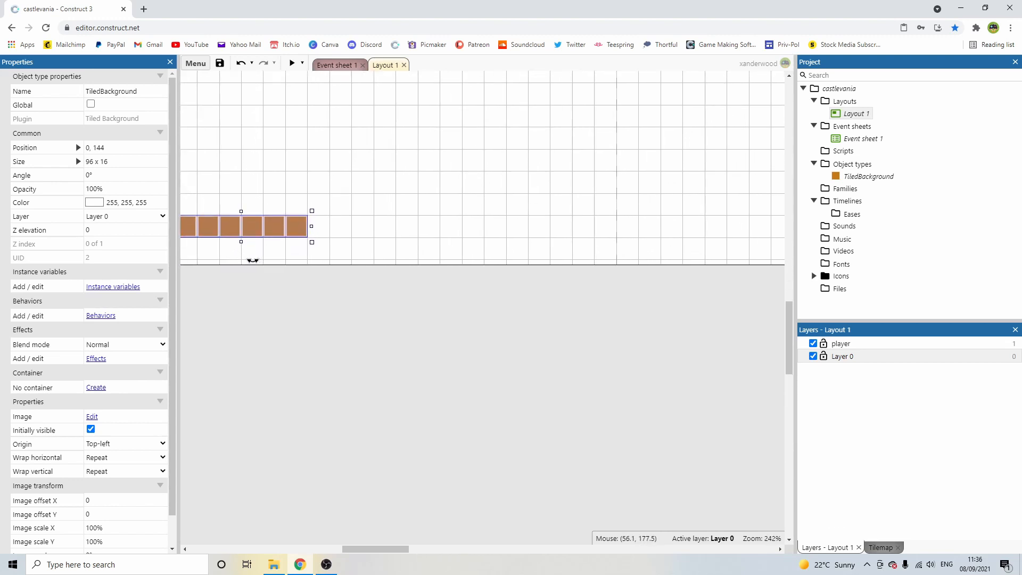
{"action": "left_click", "coordinate": [406, 209]}
Check the layout's grid display, snap-to-grid and grid size settings against the tile row.
{"action": "left_click", "coordinate": [53, 246]}
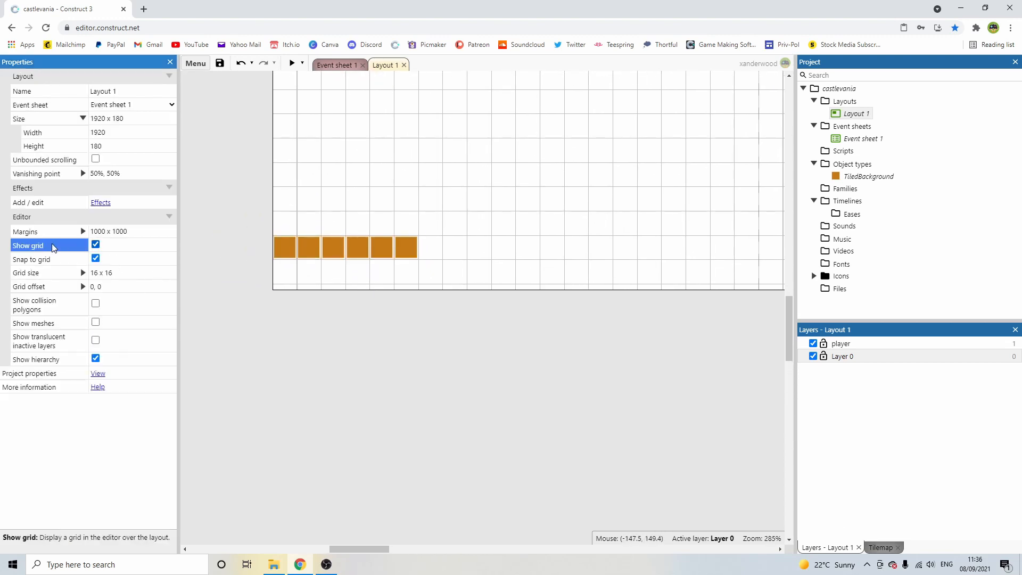
{"action": "left_click", "coordinate": [79, 259]}
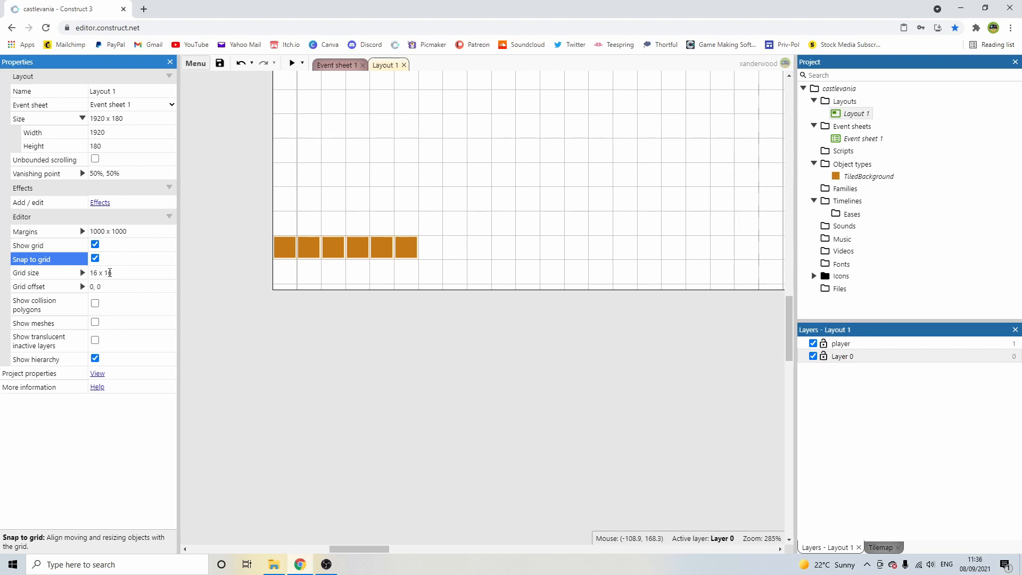
{"action": "left_click", "coordinate": [329, 251]}
{"action": "scroll", "coordinate": [422, 222], "scroll_direction": "down", "scroll_amount": 10, "text": "ctrl"}
{"action": "left_click", "coordinate": [421, 201]}
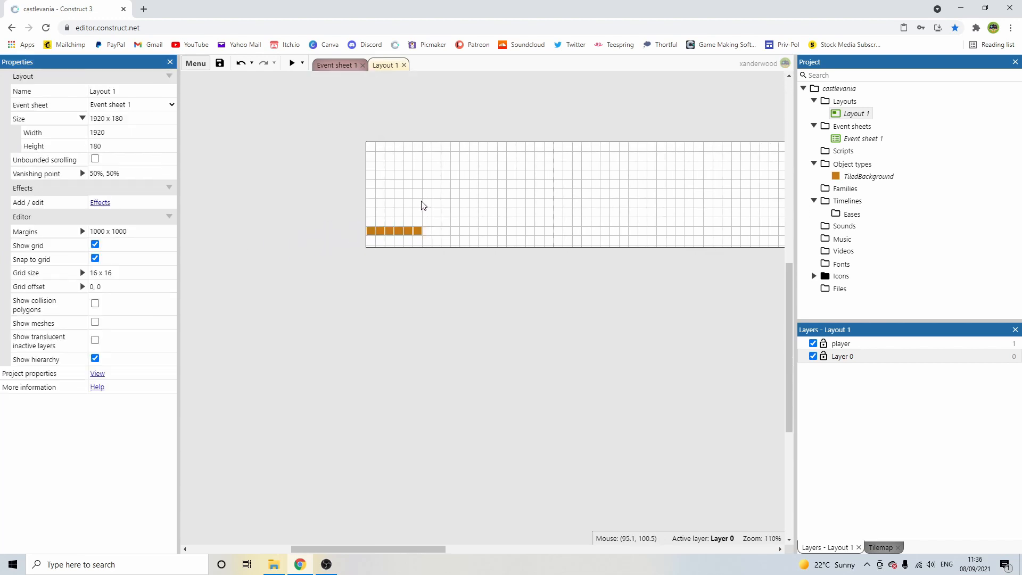
Stretch the tile row across the full width of the layout to a size of 1920 x 16.
{"action": "middle_click_drag", "start_coordinate": [434, 218], "coordinate": [378, 219]}
{"action": "left_click", "coordinate": [351, 233]}
{"action": "left_click", "coordinate": [356, 253]}
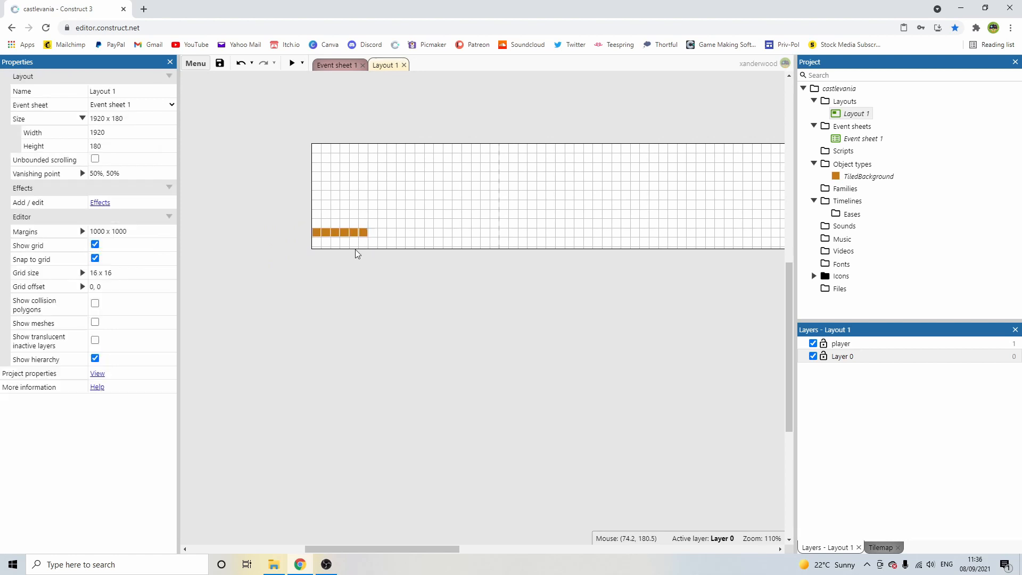
{"action": "left_click", "coordinate": [360, 234]}
{"action": "left_click_drag", "start_coordinate": [371, 233], "coordinate": [575, 234]}
{"action": "scroll", "coordinate": [564, 236], "scroll_direction": "down", "scroll_amount": 6, "text": "ctrl"}
{"action": "middle_click_drag", "start_coordinate": [464, 235], "coordinate": [260, 232]}
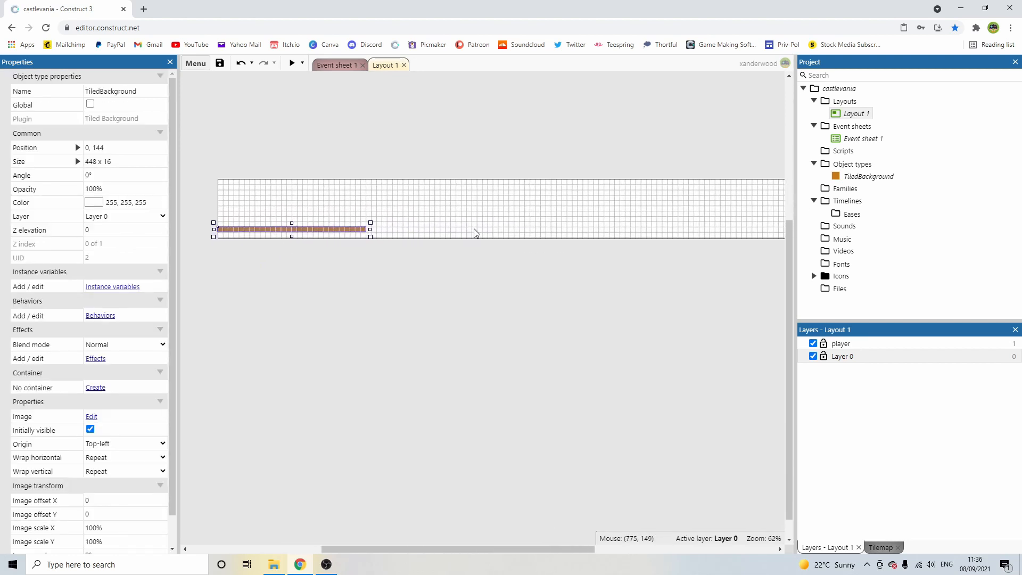
{"action": "scroll", "coordinate": [475, 232], "scroll_direction": "down", "scroll_amount": 3, "text": "ctrl"}
{"action": "middle_click_drag", "start_coordinate": [467, 199], "coordinate": [468, 257]}
{"action": "left_click_drag", "start_coordinate": [399, 290], "coordinate": [763, 290]}
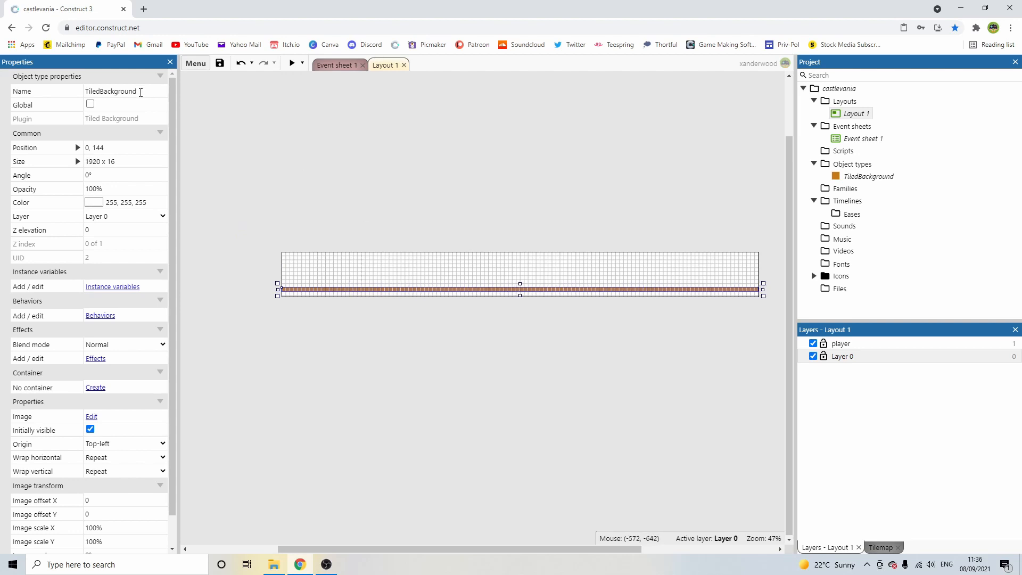
Rename the tiled background object as ground.
{"action": "left_click", "coordinate": [140, 91]}
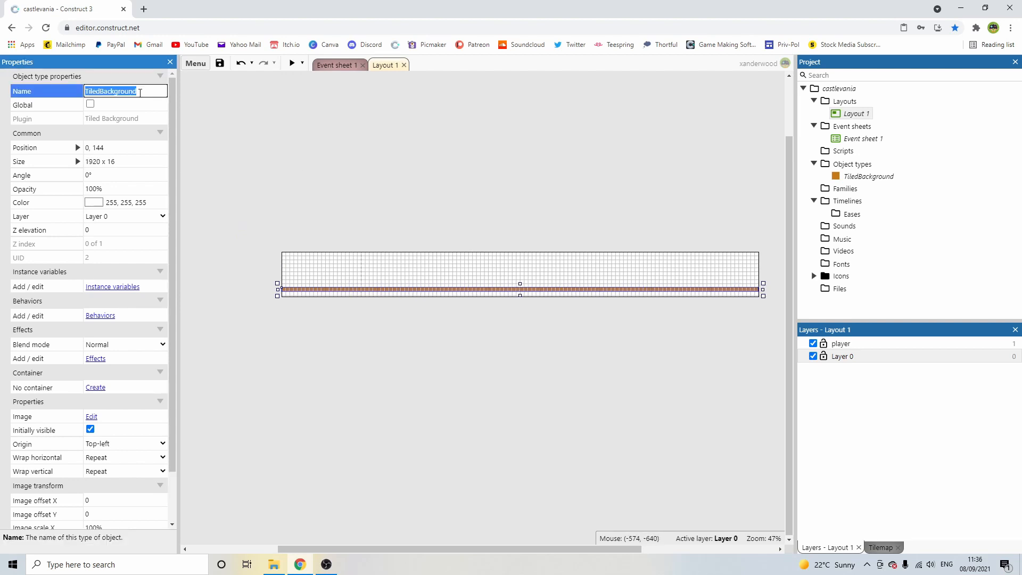
{"action": "type", "text": "g"}
{"action": "key", "text": "Return"}
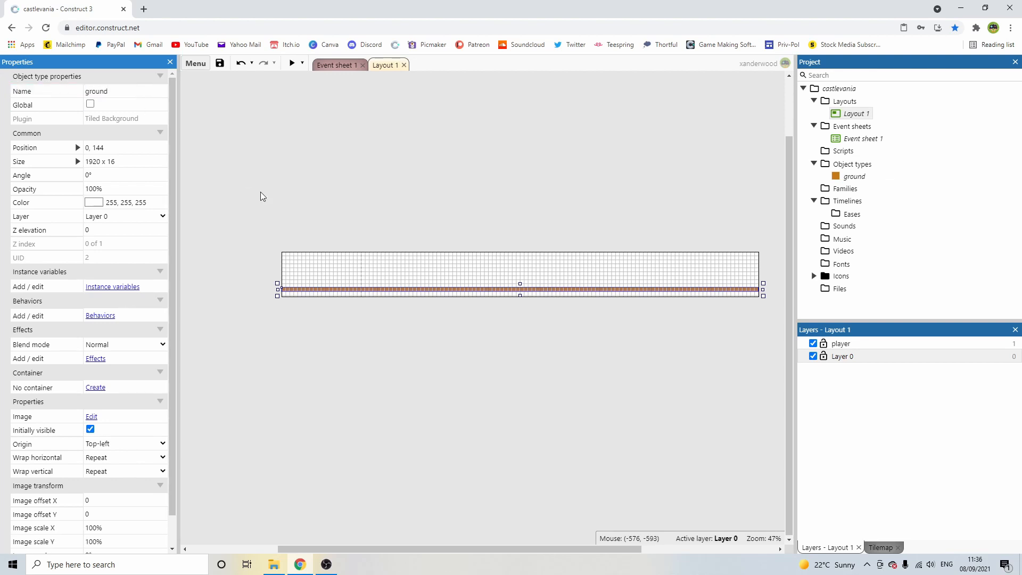
Add the Solid behavior to the ground object.
{"action": "left_click", "coordinate": [100, 315]}
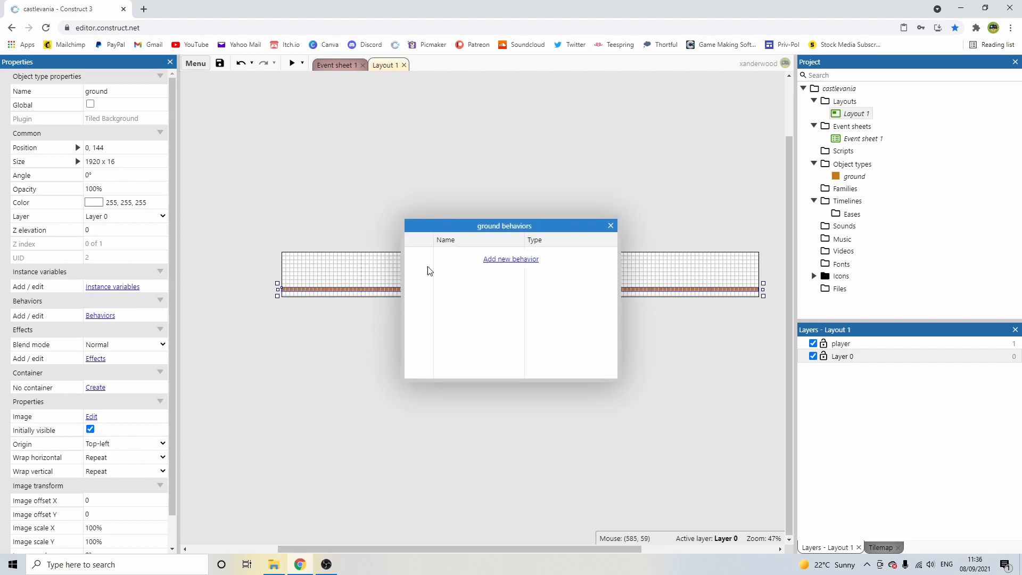
{"action": "left_click", "coordinate": [506, 260]}
{"action": "double_click", "coordinate": [600, 229]}
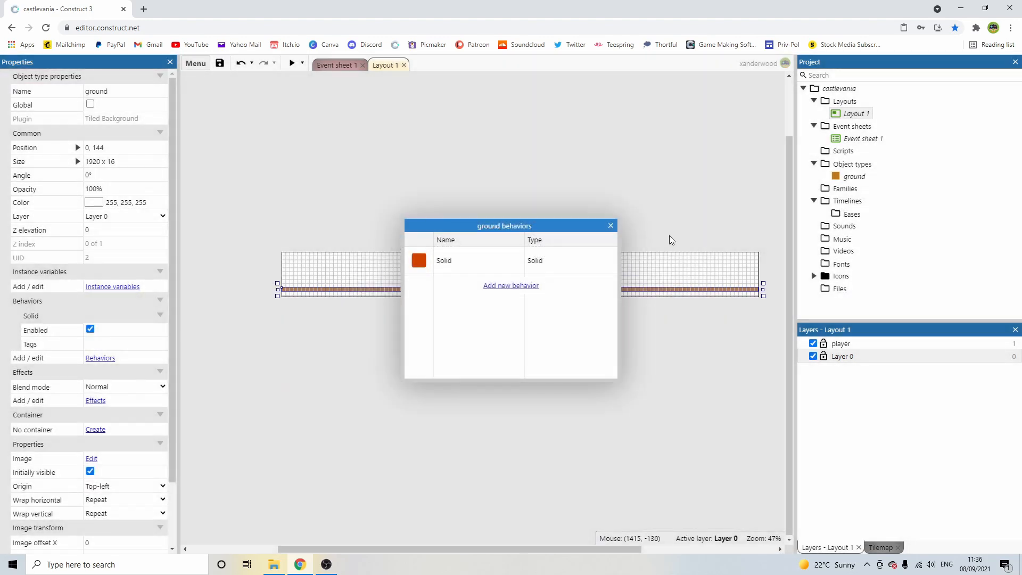
{"action": "left_click", "coordinate": [610, 226]}
Insert a new Sprite object into the layout above the ground row, at about position 128, 80.
{"action": "scroll", "coordinate": [536, 257], "scroll_direction": "up", "scroll_amount": 8, "text": "ctrl"}
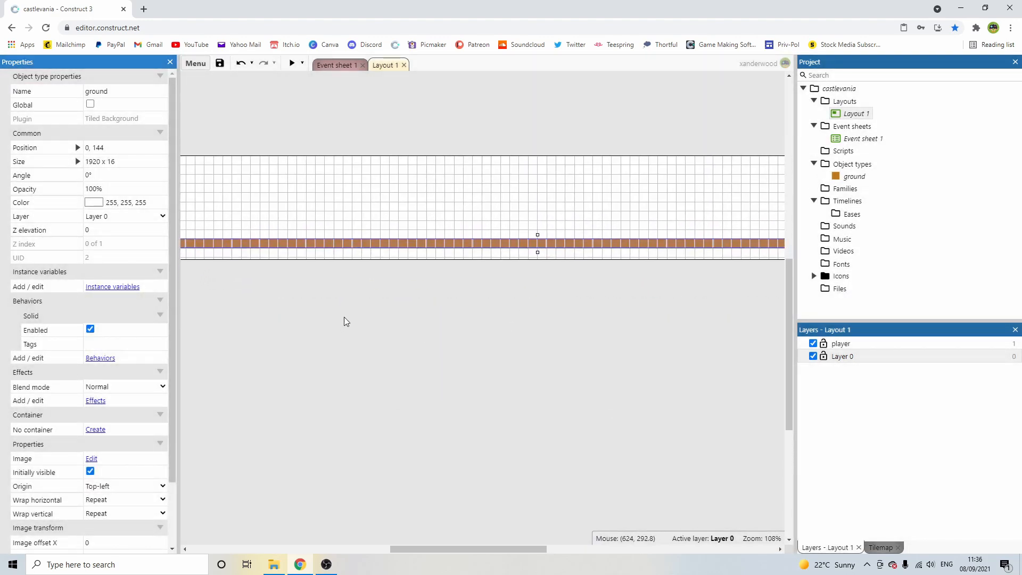
{"action": "left_click", "coordinate": [333, 210]}
{"action": "scroll", "coordinate": [465, 264], "scroll_direction": "up", "scroll_amount": 4, "text": "ctrl"}
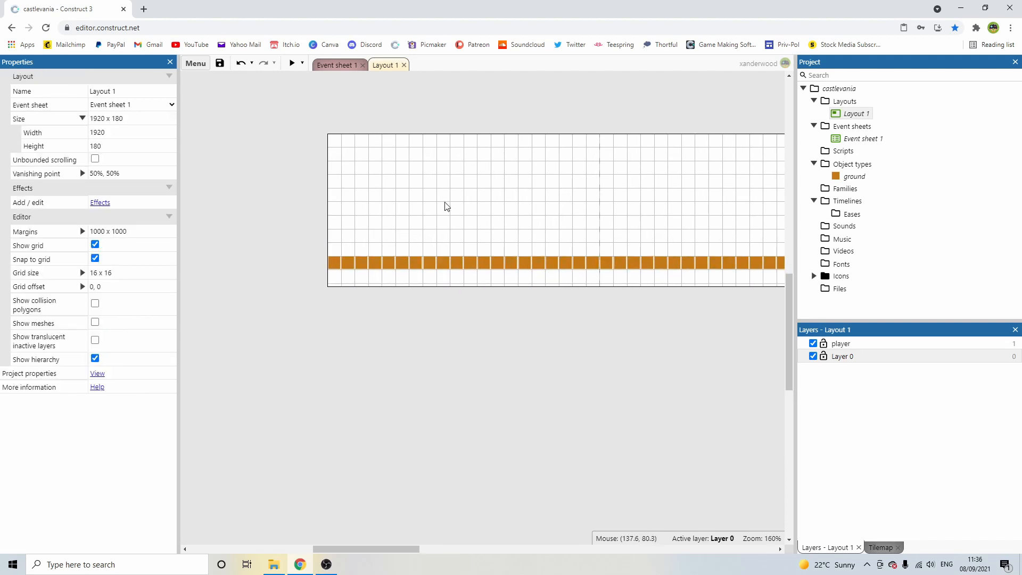
{"action": "scroll", "coordinate": [399, 216], "scroll_direction": "up", "scroll_amount": 1}
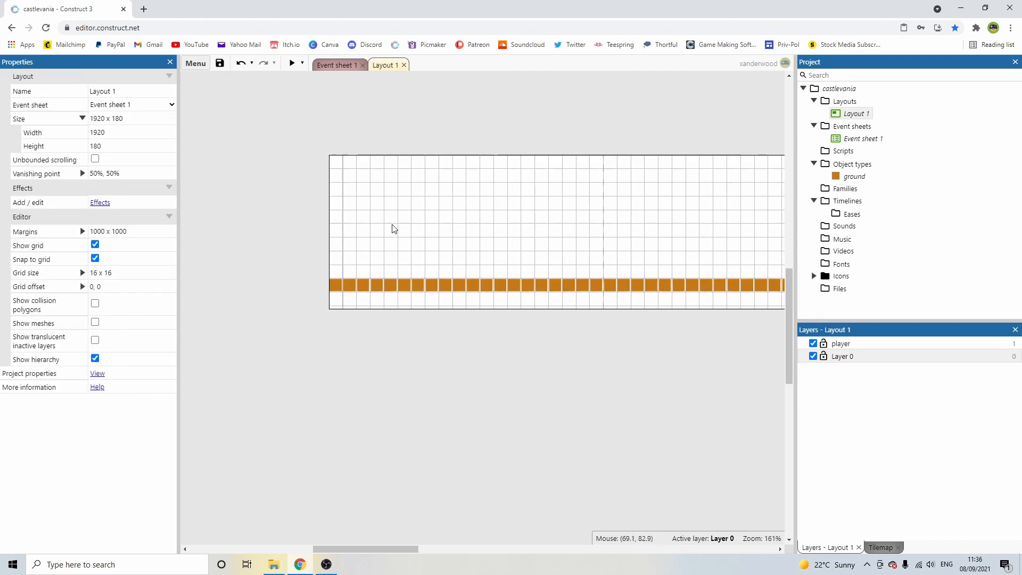
{"action": "double_click", "coordinate": [313, 200]}
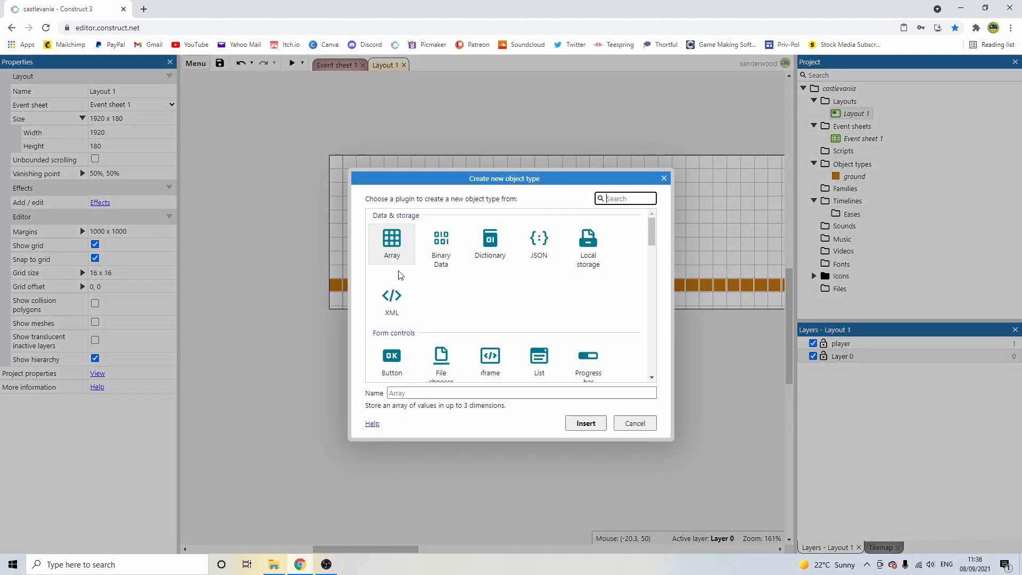
{"action": "scroll", "coordinate": [456, 278], "scroll_direction": "down", "scroll_amount": 3}
{"action": "double_click", "coordinate": [585, 223]}
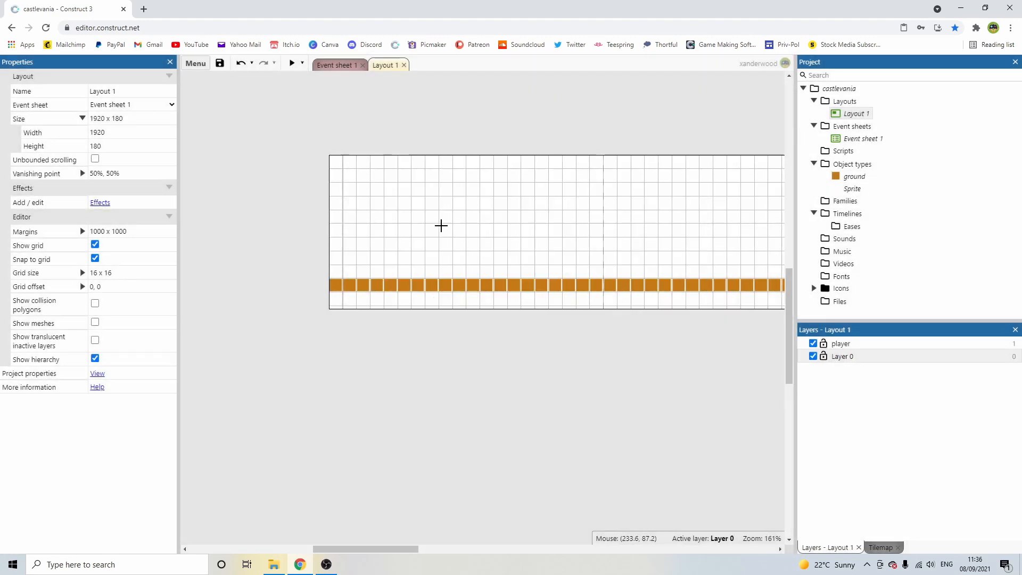
{"action": "left_click", "coordinate": [440, 226]}
Resize the sprite's image canvas to 16 x 16 pixels.
{"action": "left_click", "coordinate": [644, 84]}
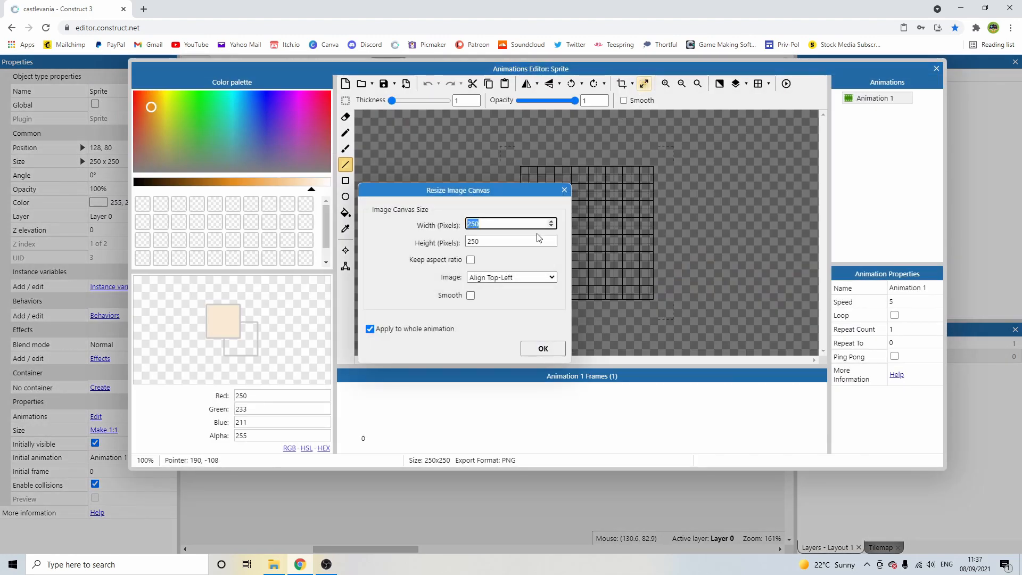
{"action": "type", "text": "16"}
{"action": "left_click", "coordinate": [487, 240]}
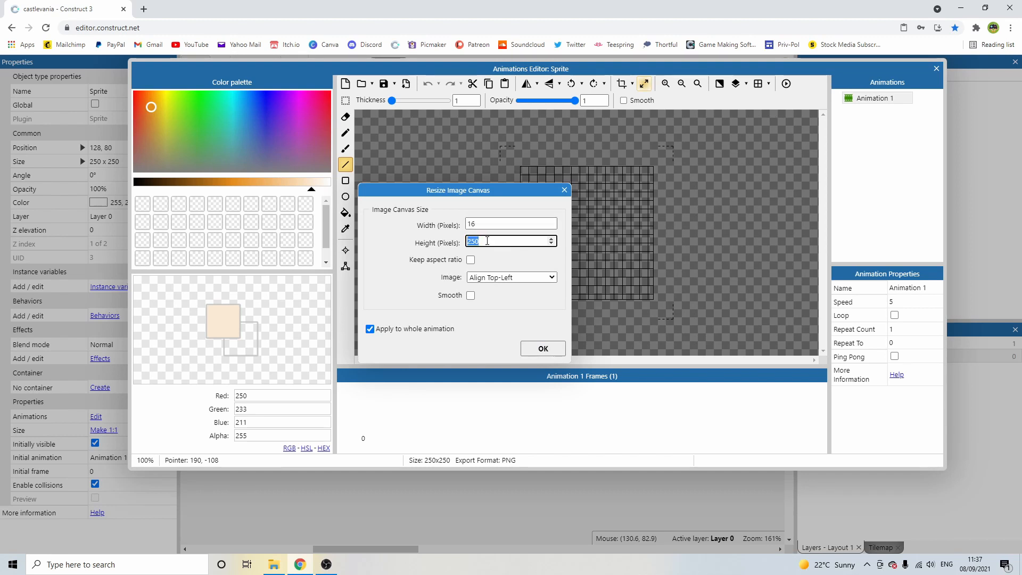
{"action": "type", "text": "16"}
{"action": "key", "text": "Return"}
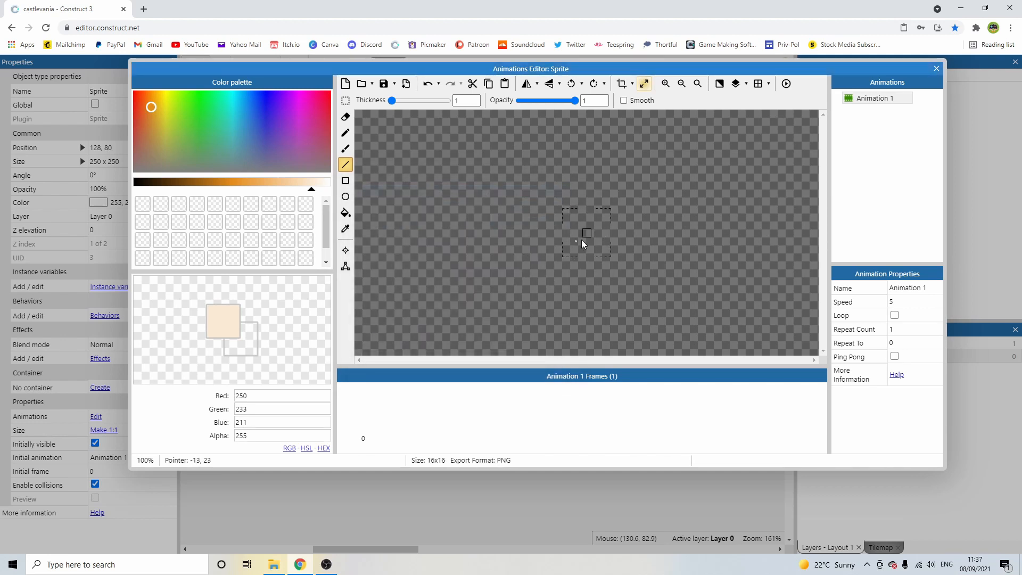
Fill the sprite's whole canvas with dark green, RGB 82, 143, 3.
{"action": "scroll", "coordinate": [583, 245], "scroll_direction": "up", "scroll_amount": 4}
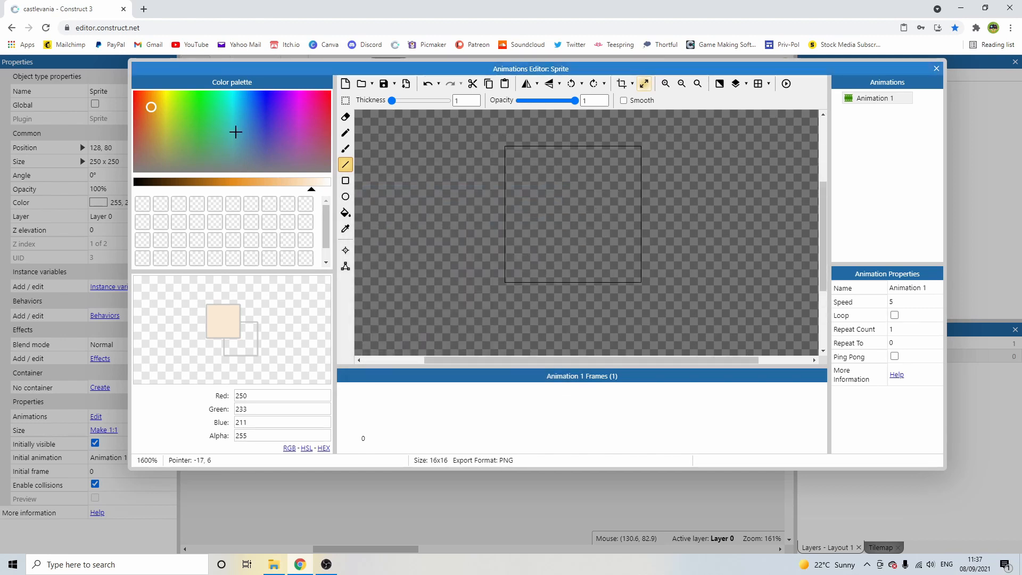
{"action": "left_click_drag", "start_coordinate": [235, 130], "coordinate": [181, 93]}
{"action": "left_click", "coordinate": [190, 182]}
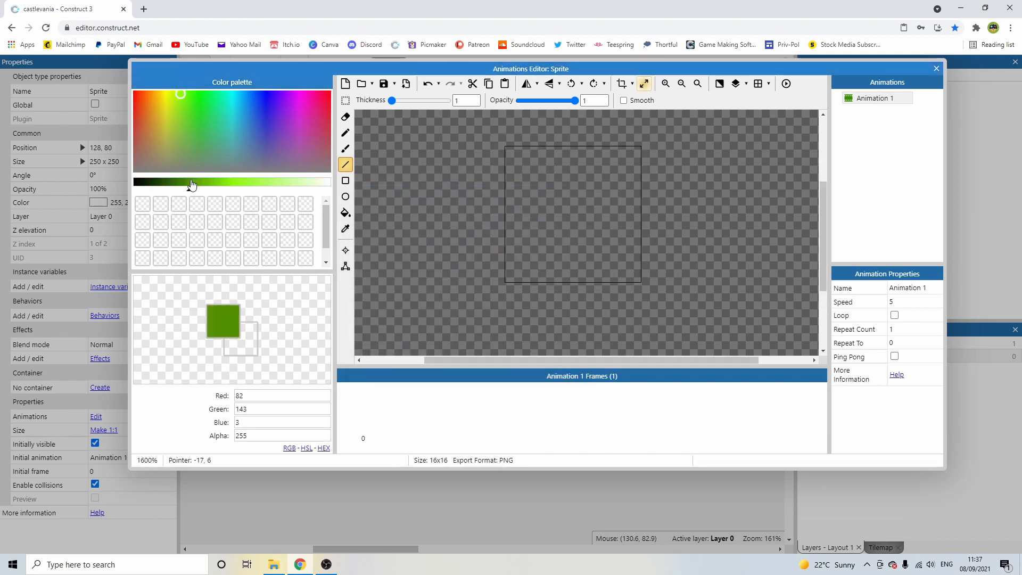
{"action": "left_click", "coordinate": [346, 213]}
{"action": "left_click", "coordinate": [547, 206]}
Set the sprite's origin to Bottom Left using Quick Assign, trying Top Left first, and finish editing the image.
{"action": "left_click", "coordinate": [345, 250]}
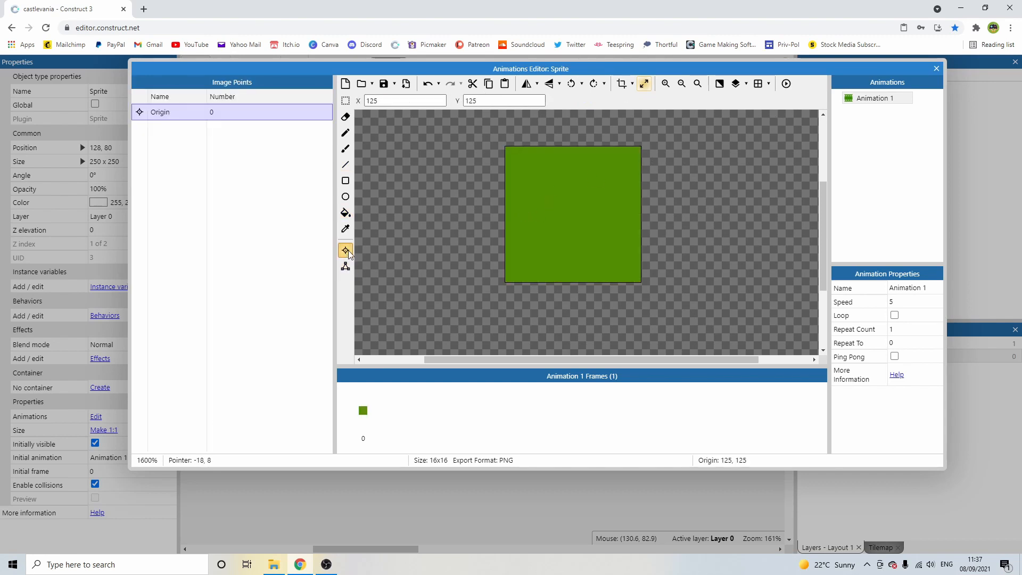
{"action": "right_click", "coordinate": [175, 116]}
{"action": "mouse_move", "coordinate": [237, 183]}
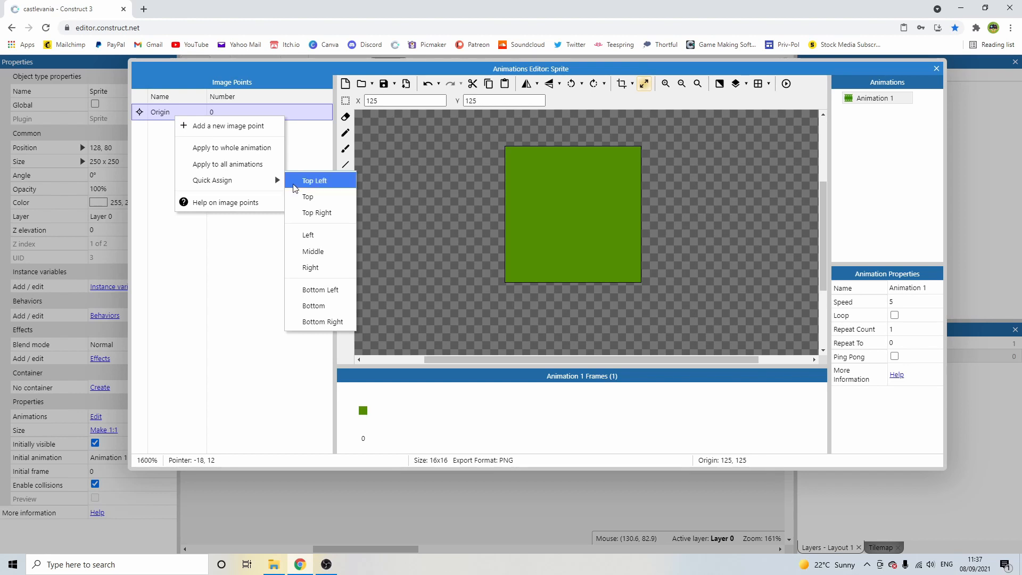
{"action": "left_click", "coordinate": [322, 181]}
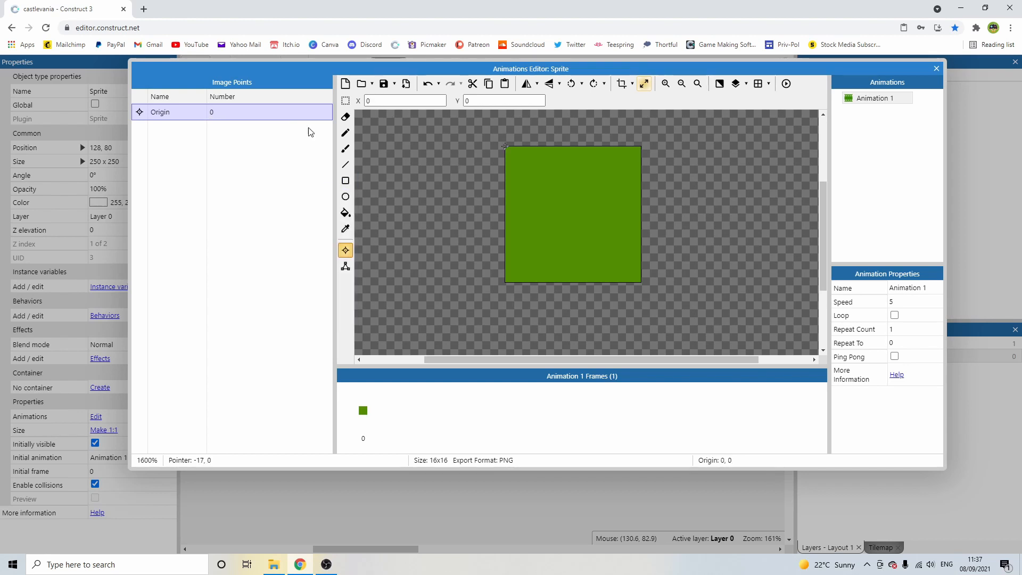
{"action": "right_click", "coordinate": [178, 112]}
{"action": "mouse_move", "coordinate": [230, 176]}
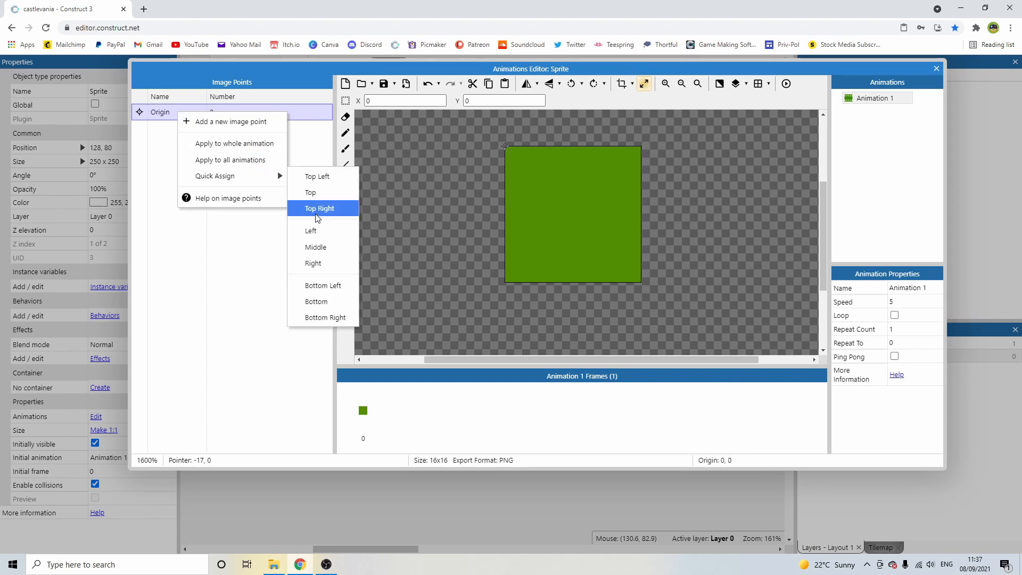
{"action": "left_click", "coordinate": [330, 286]}
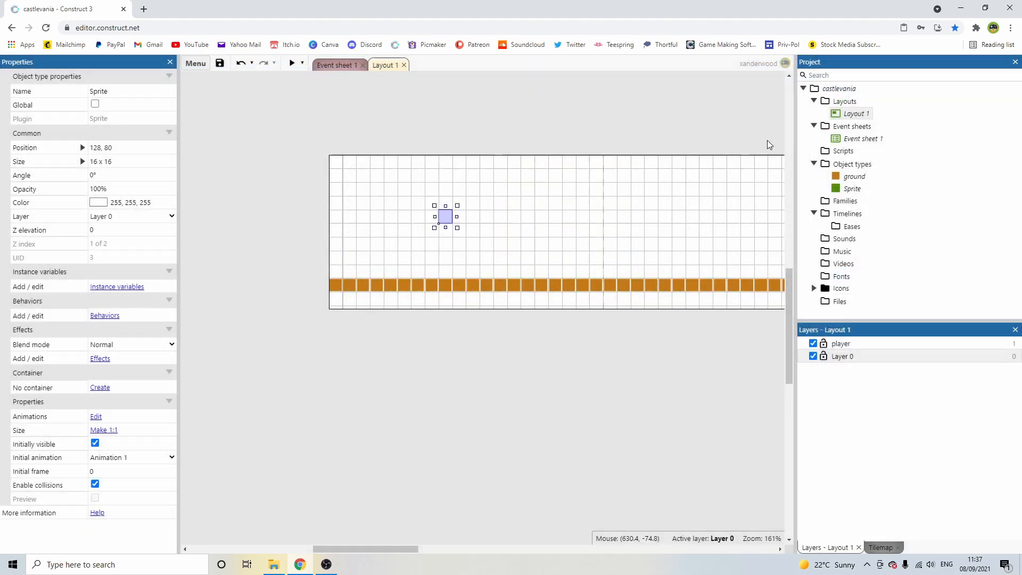
{"action": "left_click", "coordinate": [936, 68]}
Move the green sprite down onto the ground row, at position 128, 144.
{"action": "left_click_drag", "start_coordinate": [445, 228], "coordinate": [446, 281]}
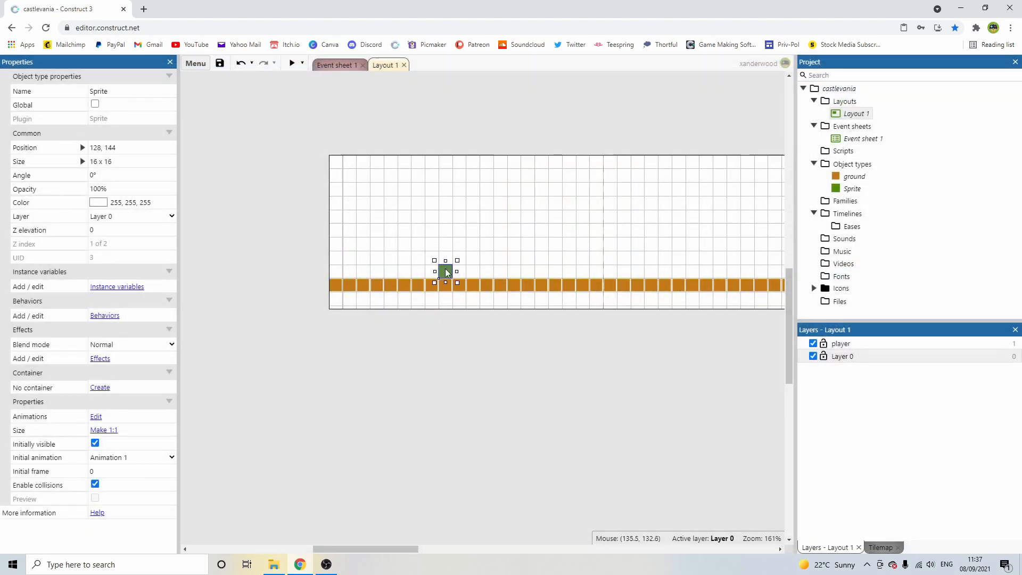
{"action": "left_click", "coordinate": [477, 331]}
{"action": "scroll", "coordinate": [476, 314], "scroll_direction": "up", "scroll_amount": 8, "text": "ctrl"}
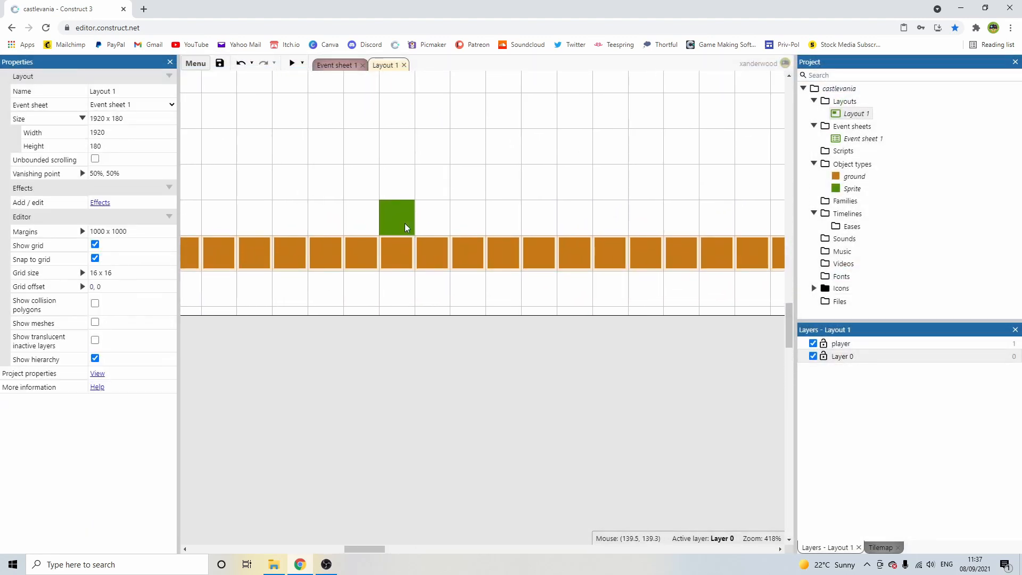
Preview the layout in a maximized window to check the sprite and ground, and close the preview.
{"action": "left_click", "coordinate": [291, 63]}
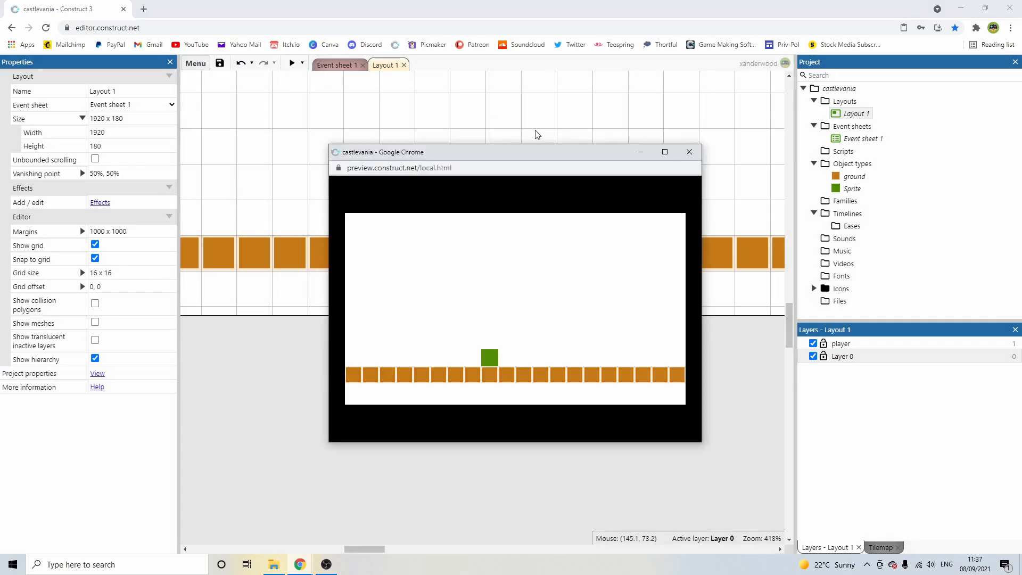
{"action": "left_click", "coordinate": [663, 152]}
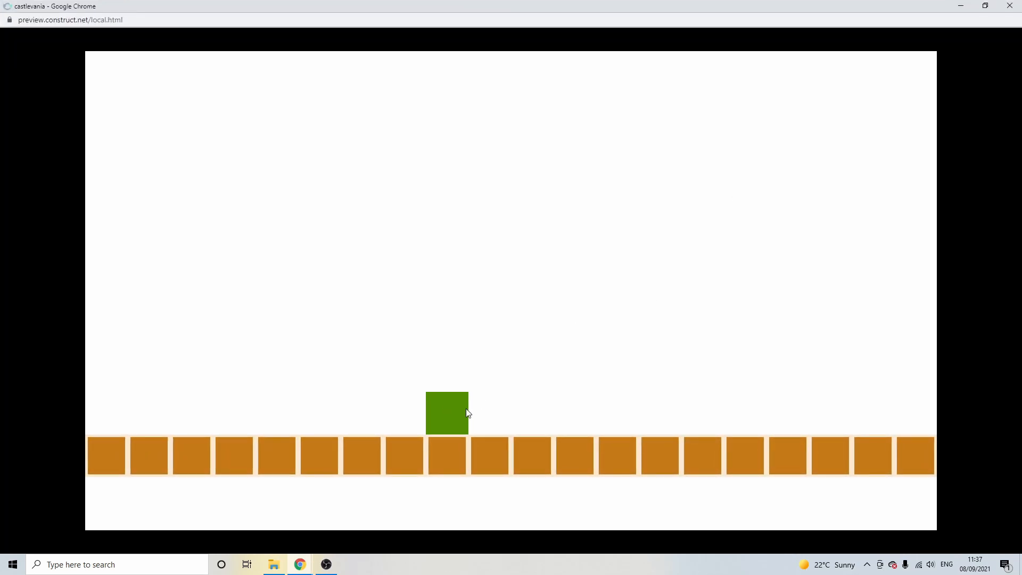
{"action": "left_click", "coordinate": [1009, 6]}
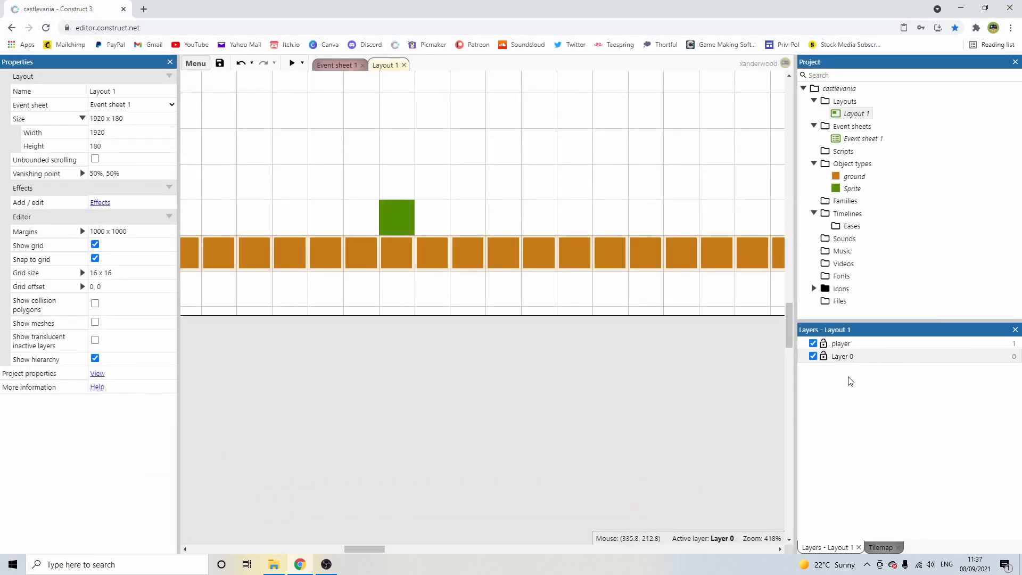
Delete the player layer from the layout, leaving only Layer 0.
{"action": "left_click", "coordinate": [840, 345]}
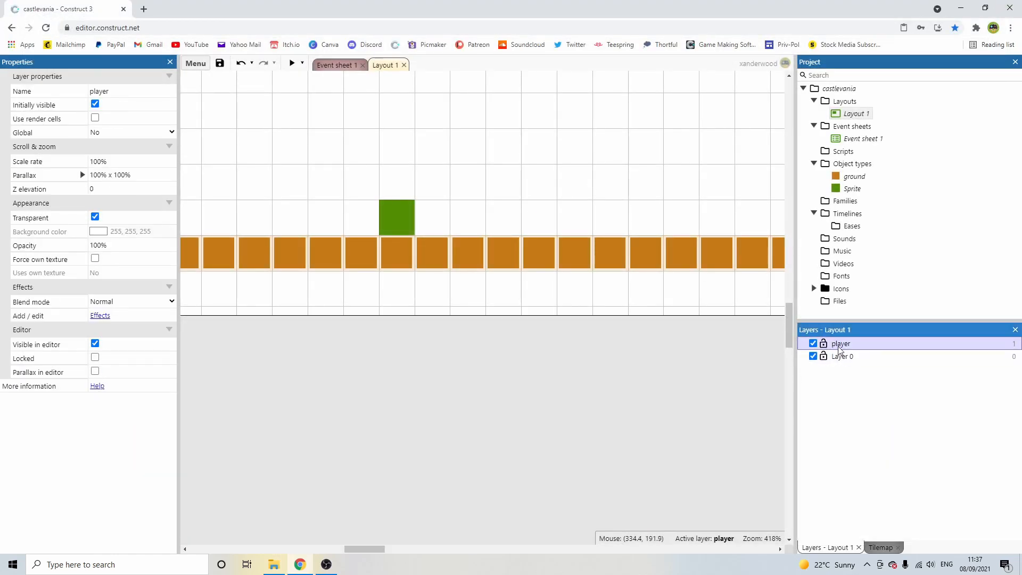
{"action": "left_click", "coordinate": [839, 356]}
{"action": "left_click", "coordinate": [840, 344]}
{"action": "key", "text": "Delete"}
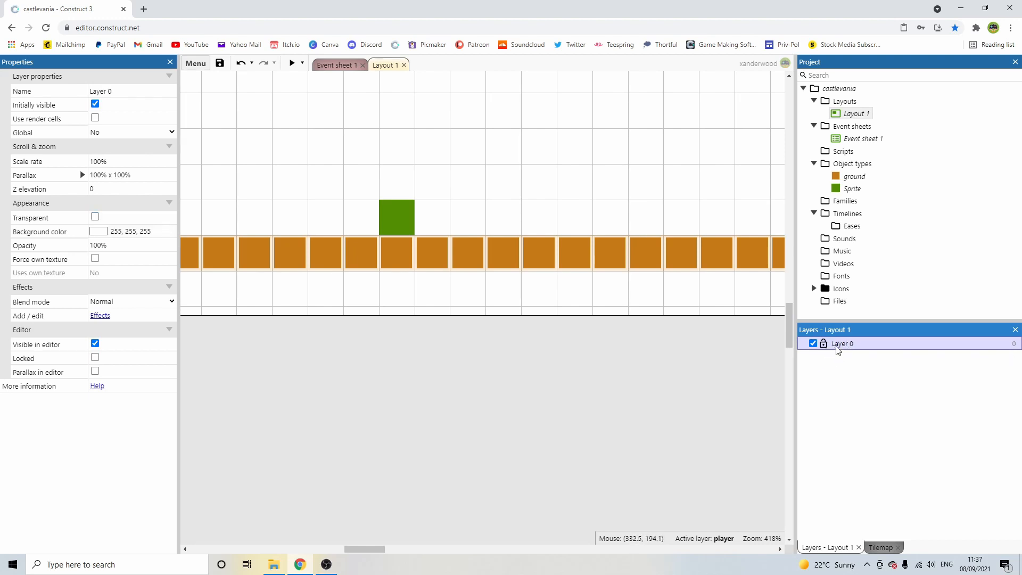
{"action": "left_click", "coordinate": [703, 344]}
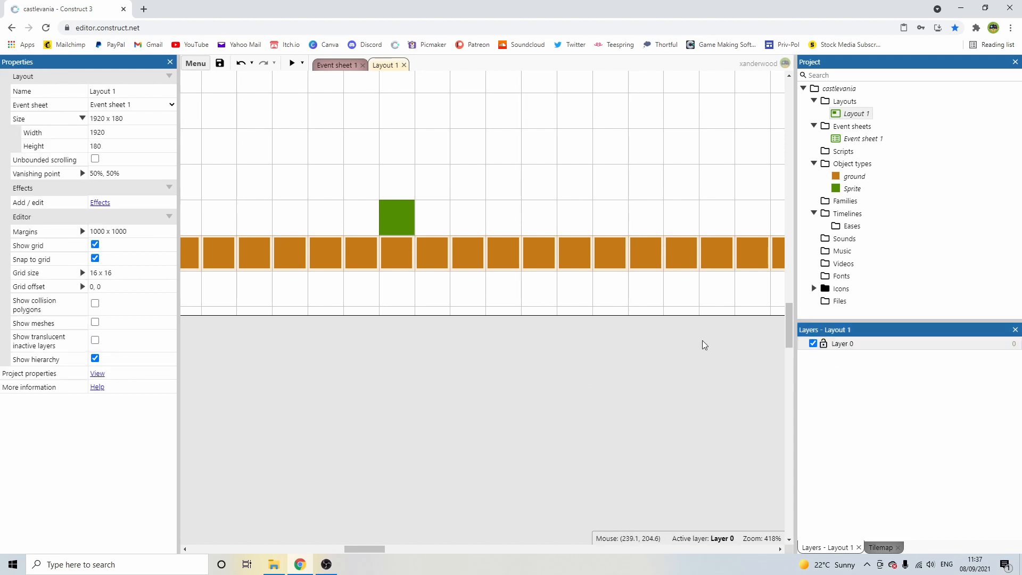
Change Layer 0's background color to dark grey, 33, 33, 33.
{"action": "double_click", "coordinate": [837, 348]}
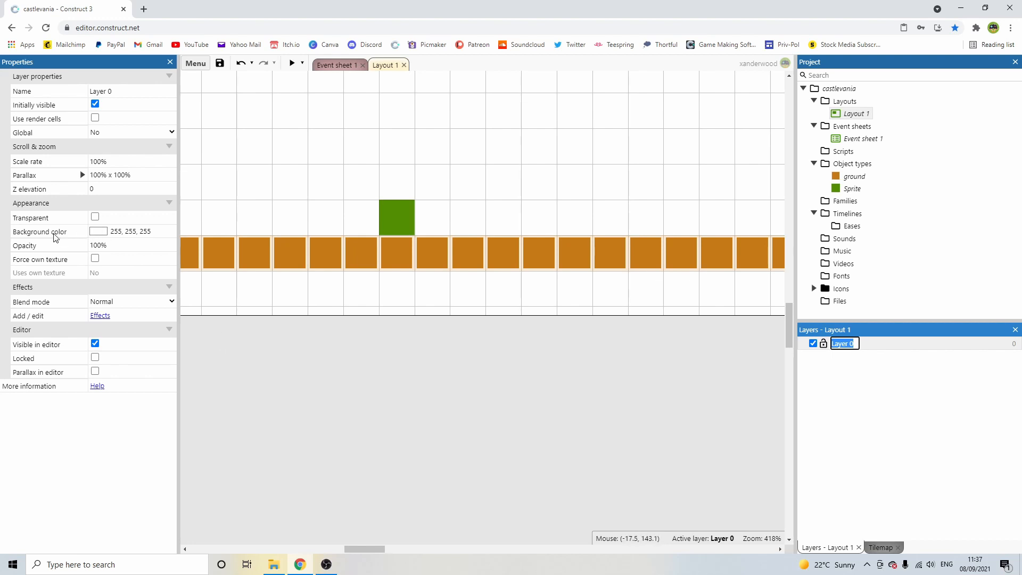
{"action": "left_click", "coordinate": [99, 230]}
{"action": "left_click_drag", "start_coordinate": [104, 240], "coordinate": [89, 302]}
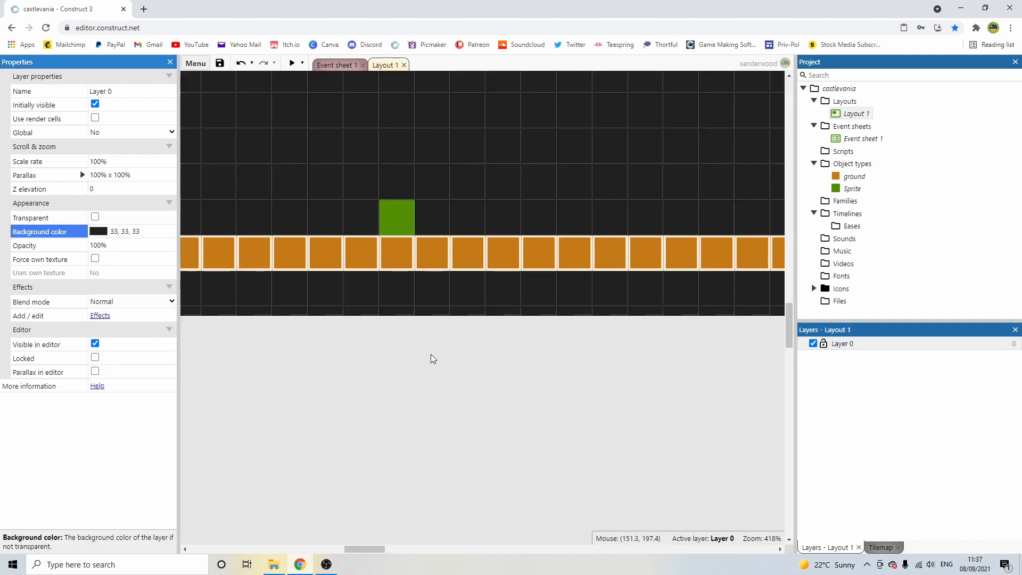
Preview the layout with its dark background and close the preview.
{"action": "left_click", "coordinate": [299, 132]}
{"action": "left_click", "coordinate": [292, 63]}
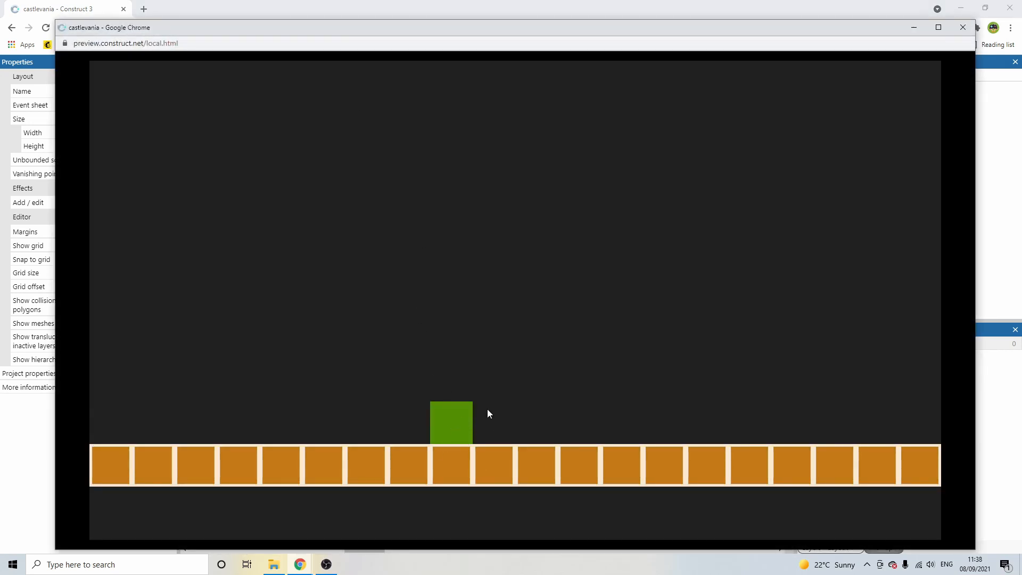
{"action": "left_click", "coordinate": [956, 32]}
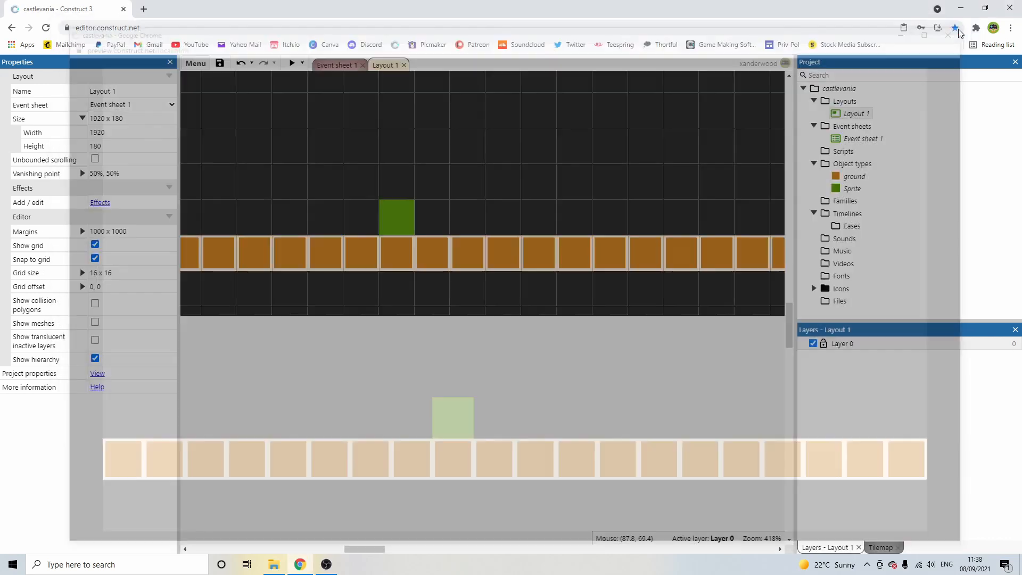
Rename the green sprite as player_base.
{"action": "left_click", "coordinate": [397, 223]}
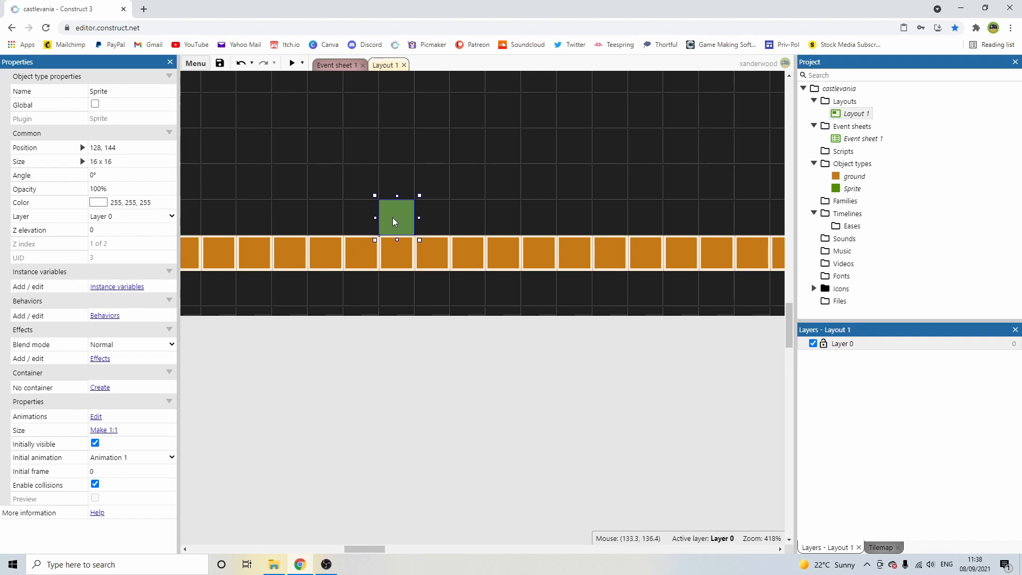
{"action": "left_click", "coordinate": [134, 93]}
{"action": "type", "text": "player_bas"}
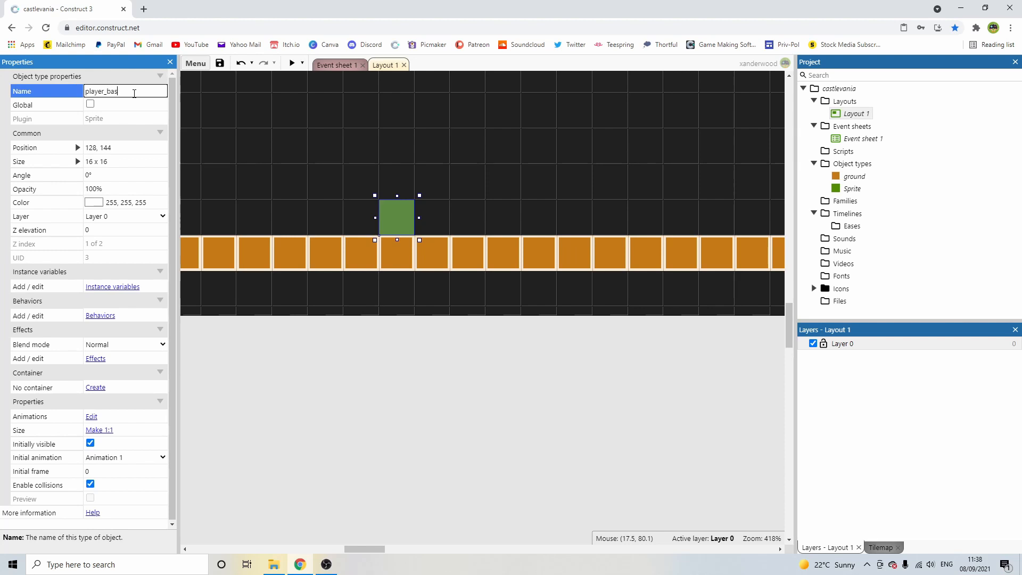
{"action": "key", "text": "Return"}
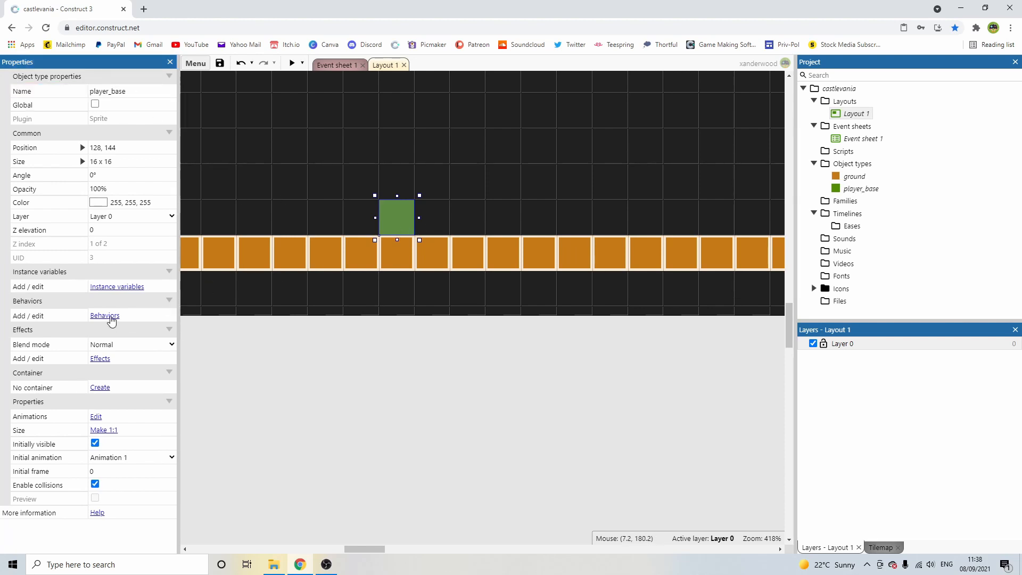
Add the Platform behavior to the player_base sprite.
{"action": "left_click", "coordinate": [105, 315]}
{"action": "left_click", "coordinate": [526, 259]}
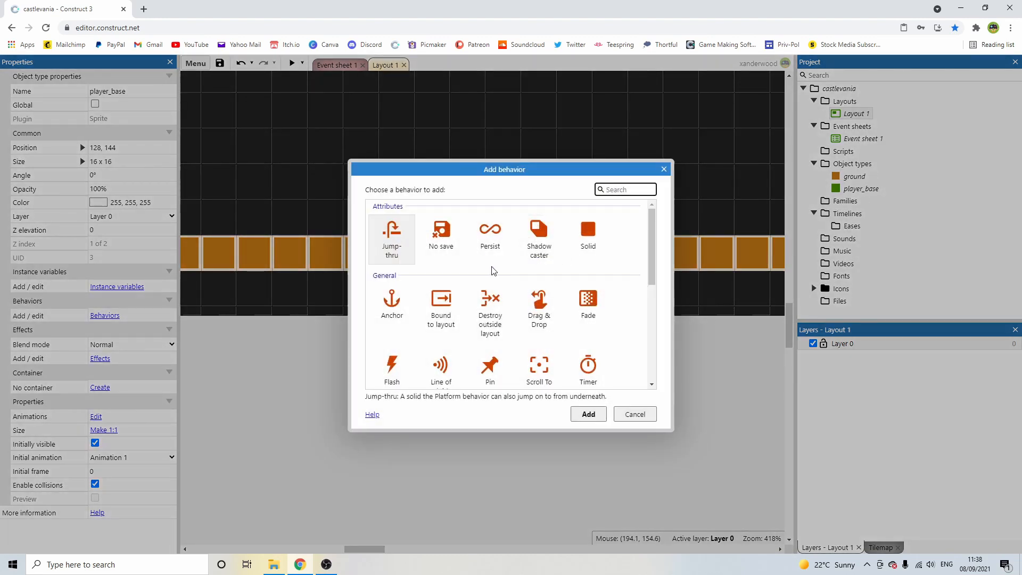
{"action": "scroll", "coordinate": [490, 269], "scroll_direction": "down", "scroll_amount": 4}
{"action": "double_click", "coordinate": [548, 338]}
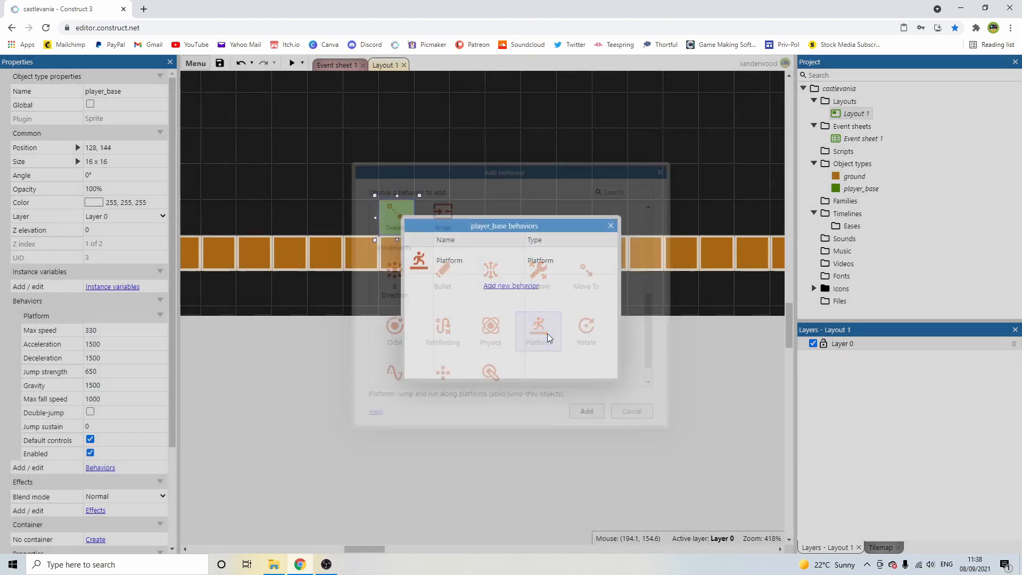
{"action": "left_click", "coordinate": [614, 223]}
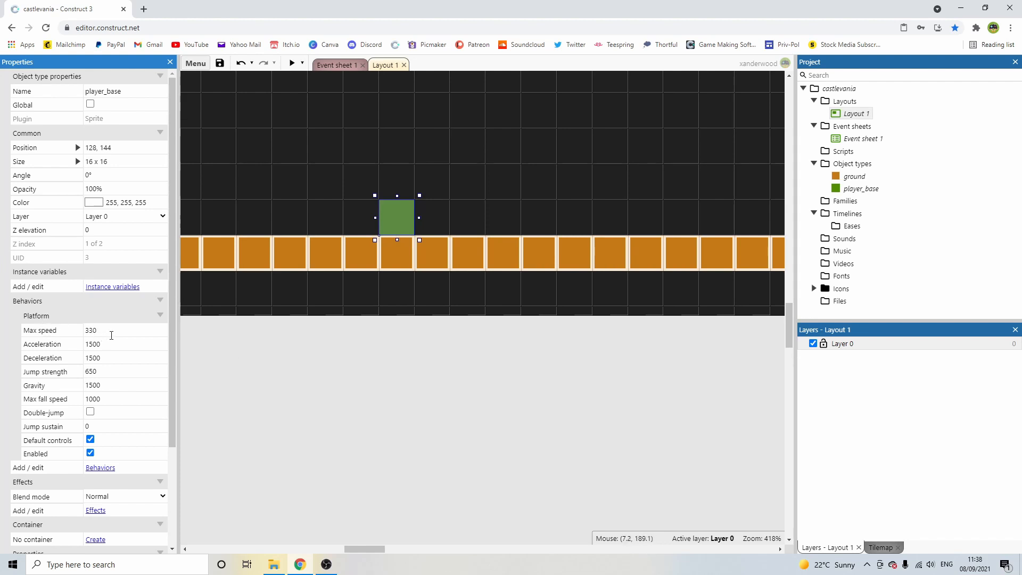
Set player_base's Platform max speed to 100 and jump strength to 350, with default controls disabled.
{"action": "left_click", "coordinate": [106, 331]}
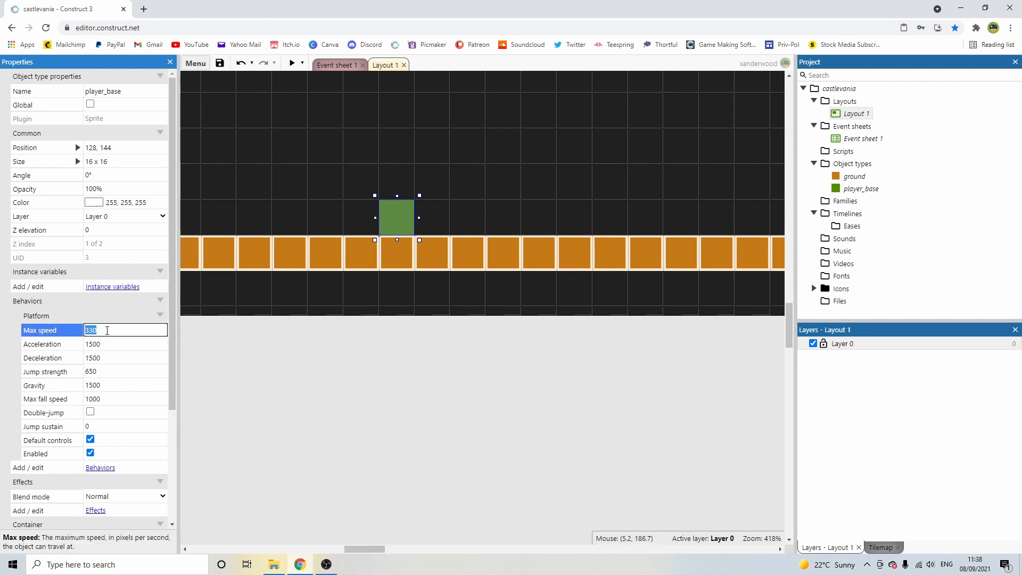
{"action": "type", "text": "100"}
{"action": "left_click", "coordinate": [106, 369]}
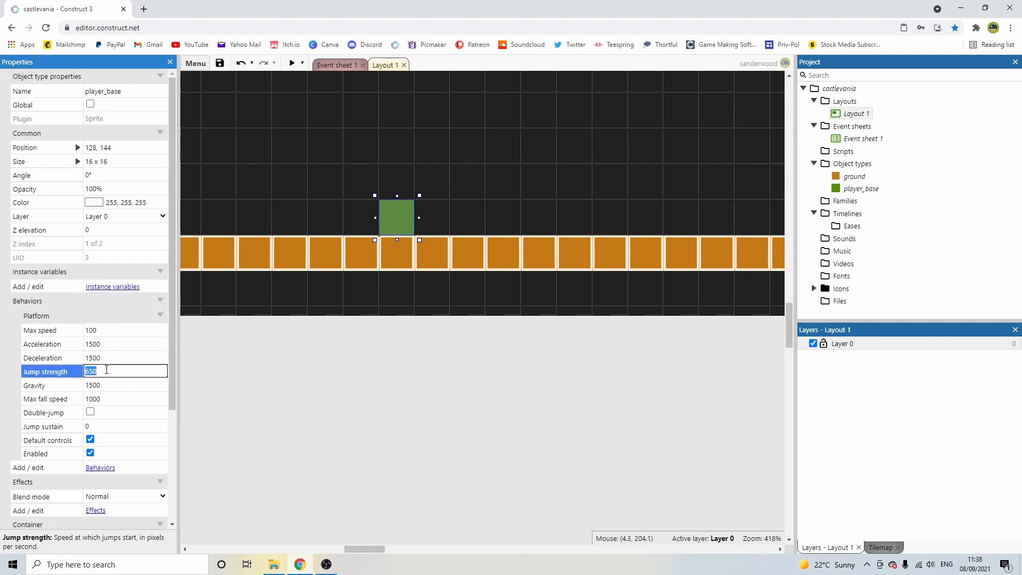
{"action": "type", "text": "3"}
{"action": "left_click", "coordinate": [91, 440]}
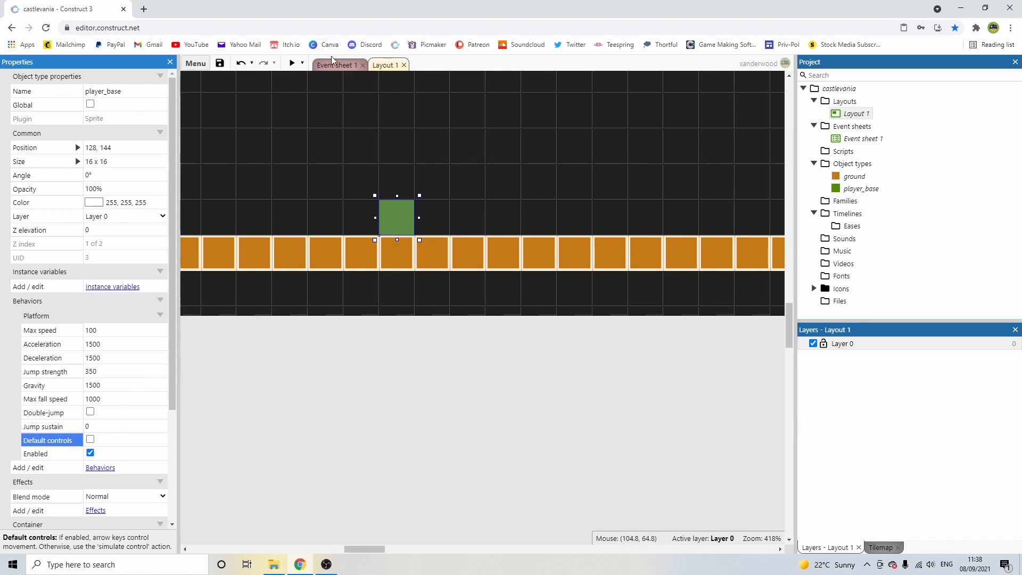
Add a Keyboard input object to the project.
{"action": "left_click", "coordinate": [448, 351]}
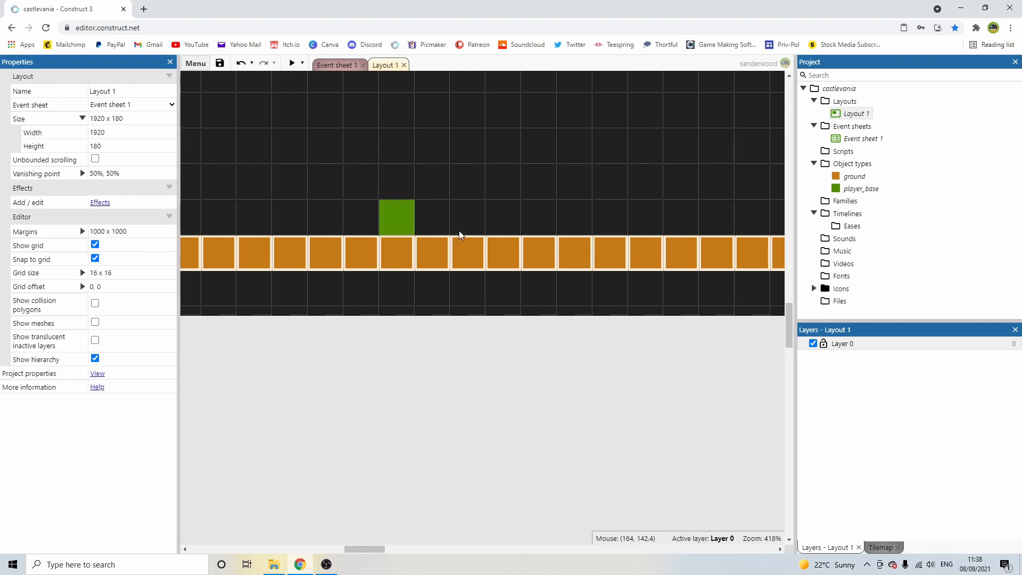
{"action": "scroll", "coordinate": [459, 232], "scroll_direction": "down", "scroll_amount": 3, "text": "ctrl"}
{"action": "scroll", "coordinate": [461, 219], "scroll_direction": "down", "scroll_amount": 1, "text": "ctrl"}
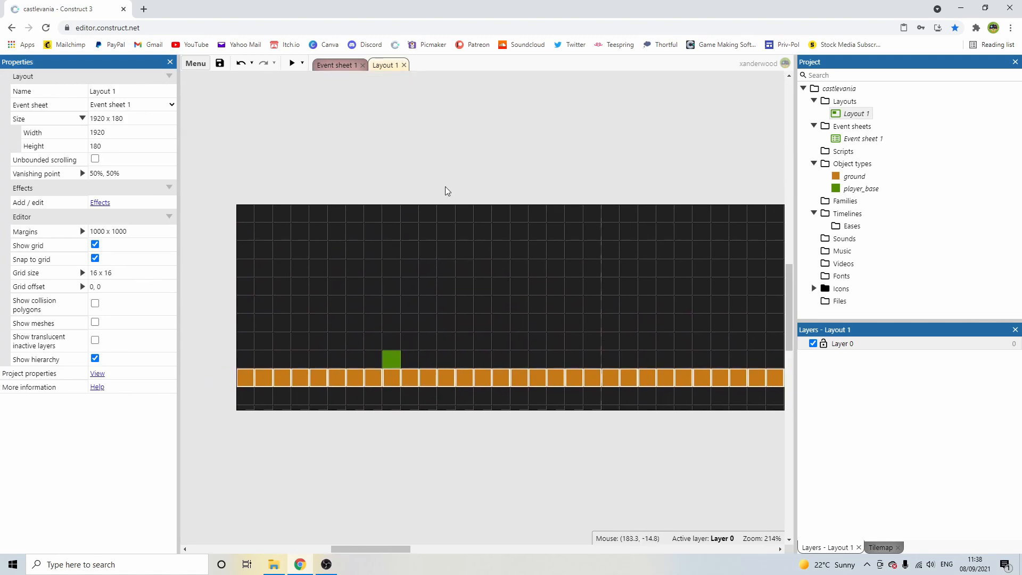
{"action": "double_click", "coordinate": [430, 183]}
{"action": "scroll", "coordinate": [470, 252], "scroll_direction": "down", "scroll_amount": 3}
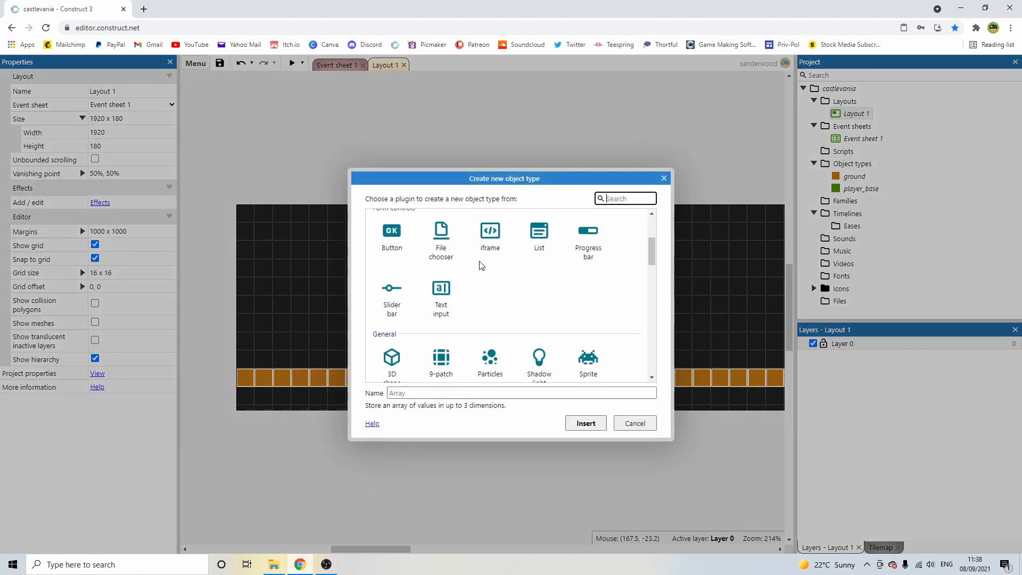
{"action": "scroll", "coordinate": [471, 253], "scroll_direction": "down", "scroll_amount": 2}
{"action": "scroll", "coordinate": [444, 252], "scroll_direction": "down", "scroll_amount": 1}
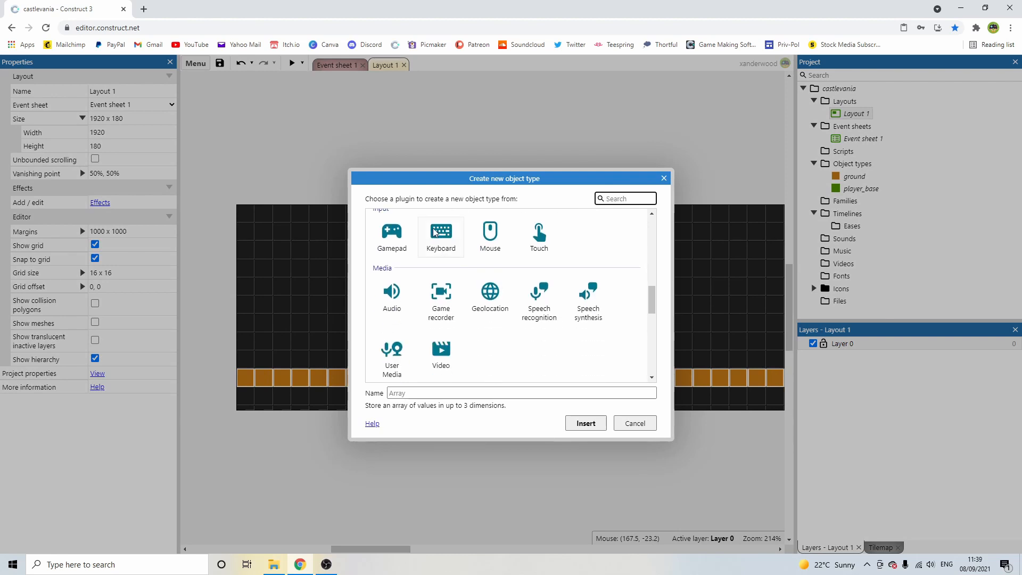
{"action": "left_click", "coordinate": [447, 255]}
{"action": "double_click", "coordinate": [446, 240]}
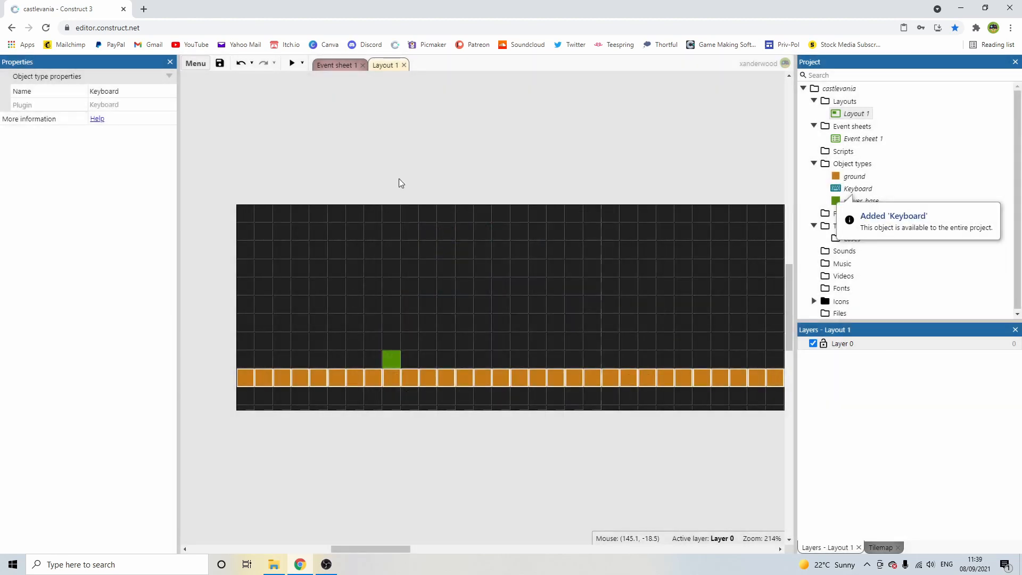
{"action": "left_click", "coordinate": [856, 189]}
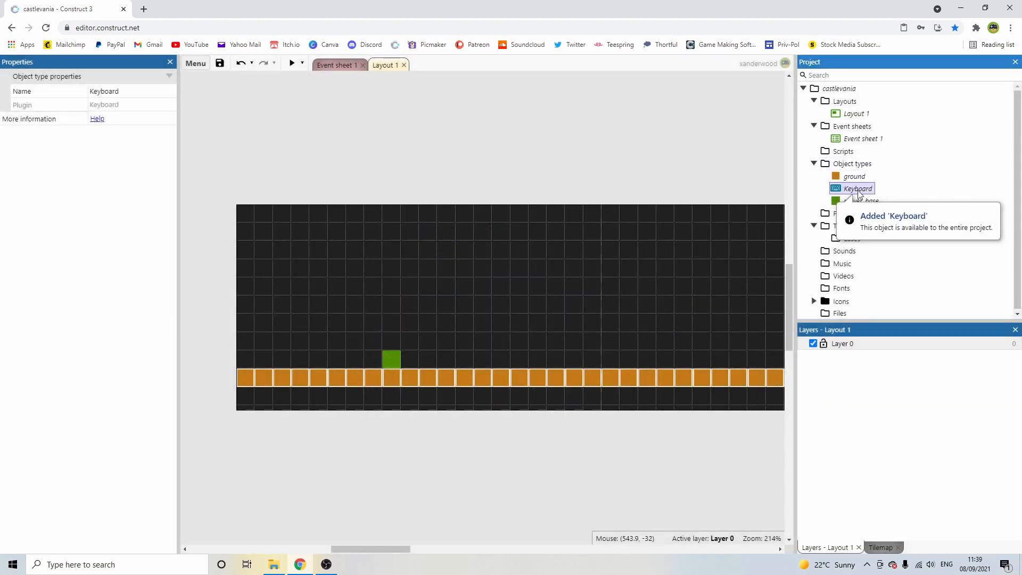
Create the first event in Event sheet 1 with the Keyboard condition Key is down for the A key.
{"action": "left_click", "coordinate": [336, 65]}
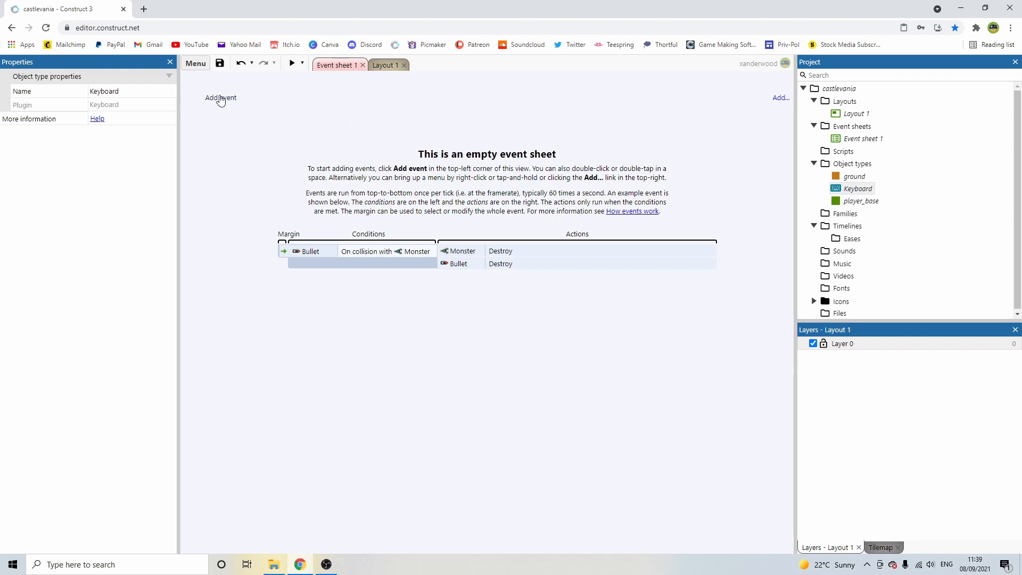
{"action": "left_click", "coordinate": [220, 99]}
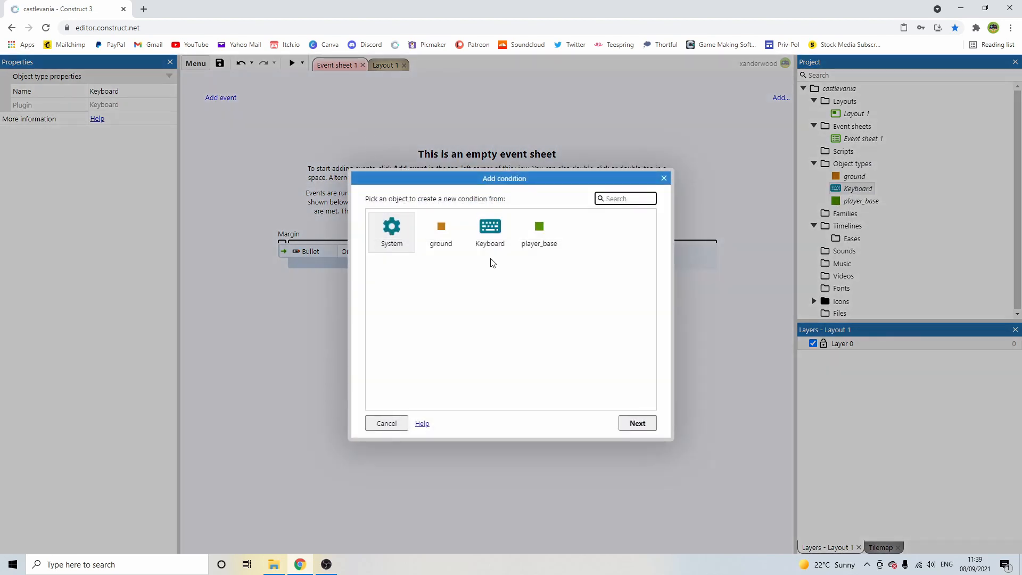
{"action": "double_click", "coordinate": [490, 232]}
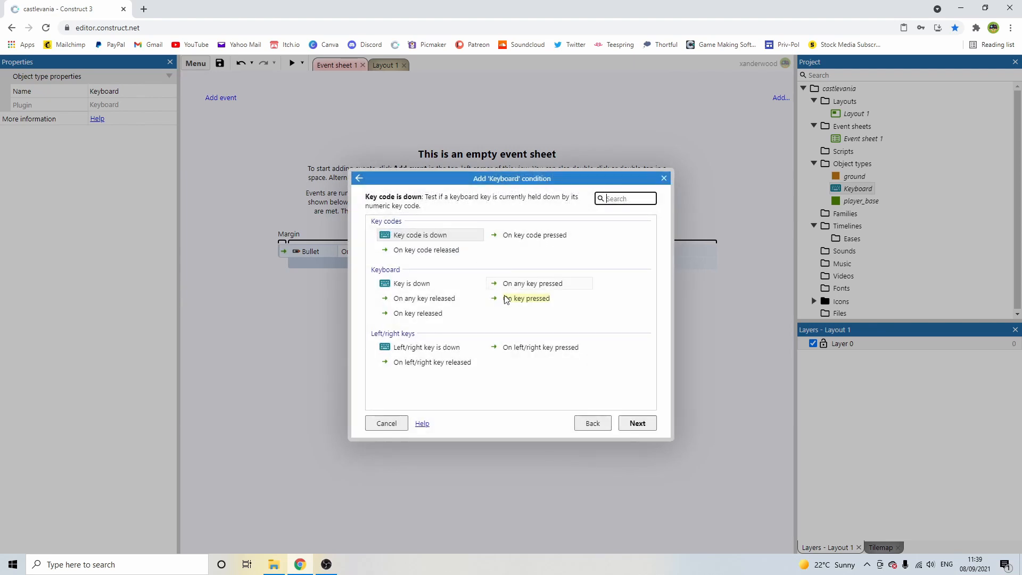
{"action": "left_click", "coordinate": [414, 284]}
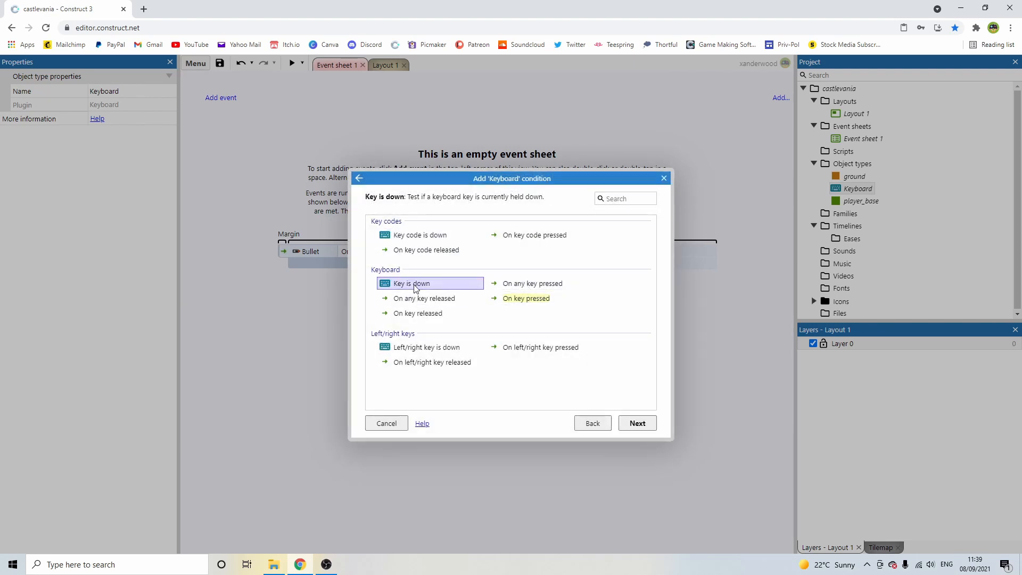
{"action": "left_click", "coordinate": [526, 298]}
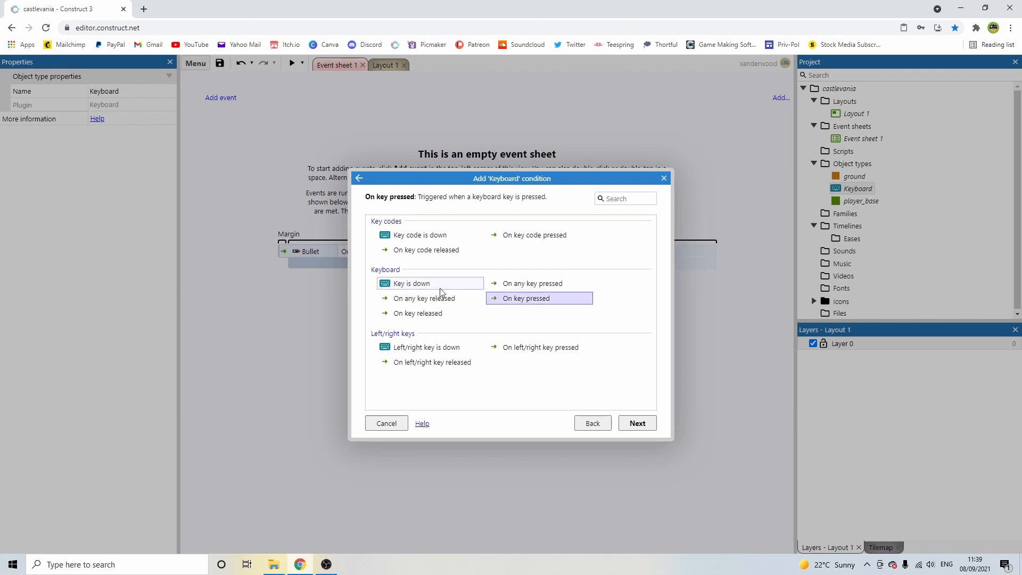
{"action": "left_click", "coordinate": [418, 283]}
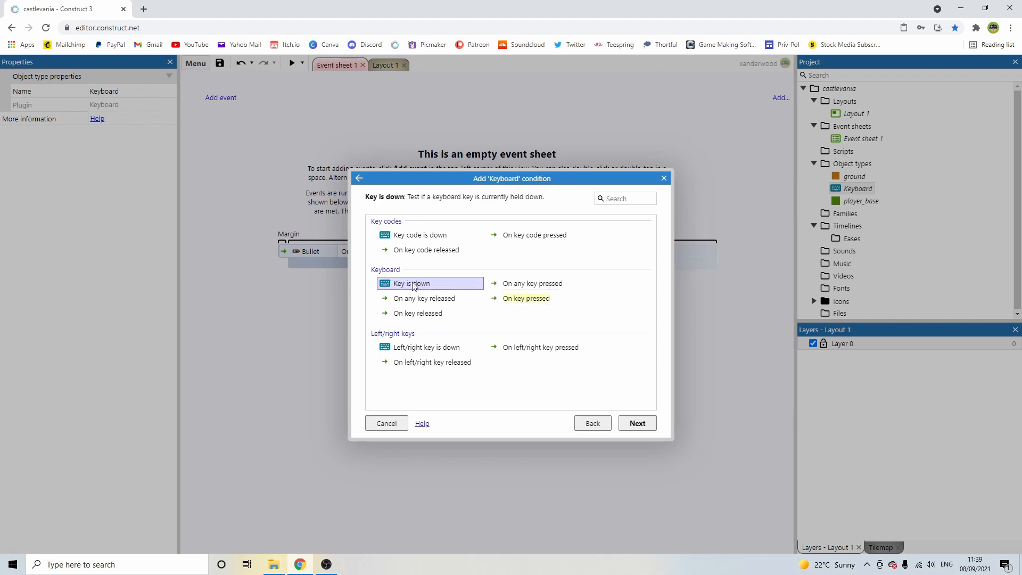
{"action": "double_click", "coordinate": [417, 284]}
{"action": "left_click", "coordinate": [669, 326]}
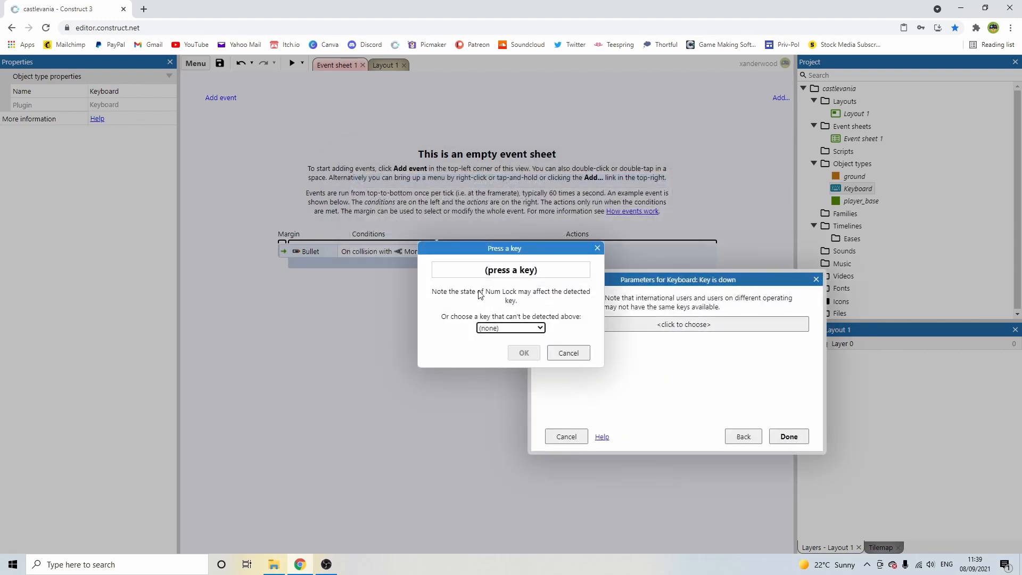
{"action": "key", "text": "a"}
{"action": "left_click", "coordinate": [522, 353]}
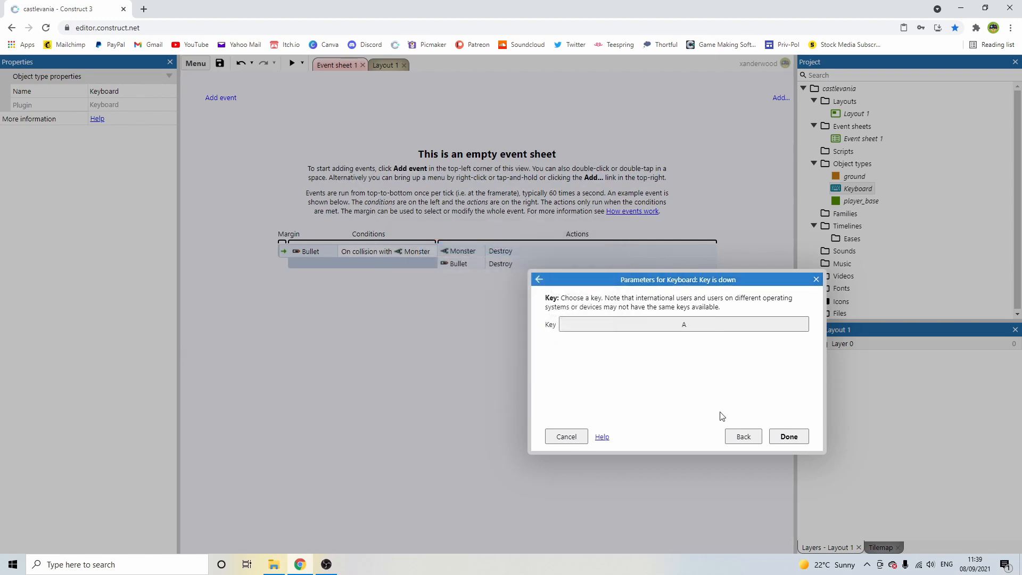
{"action": "left_click", "coordinate": [788, 437]}
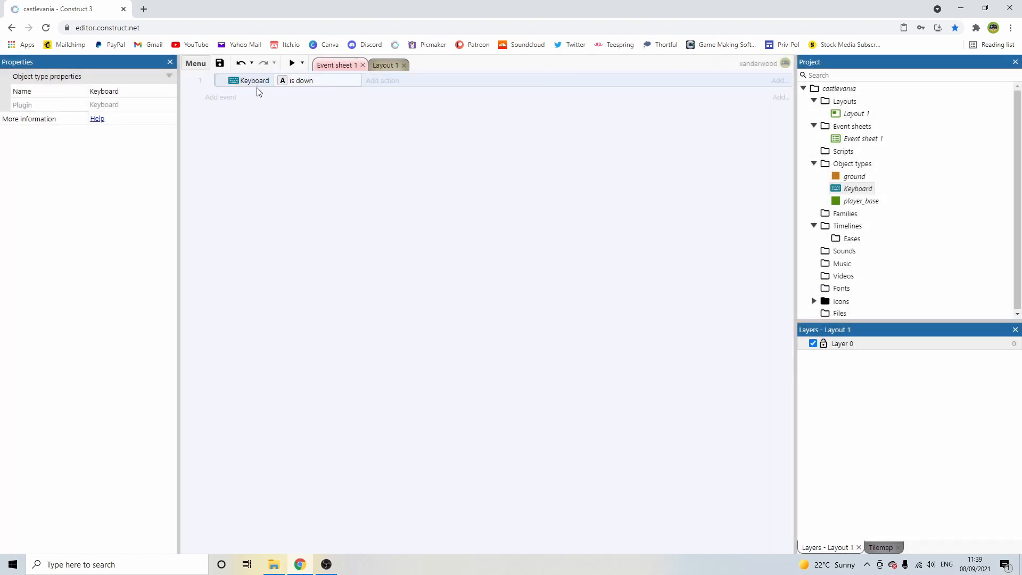
Duplicate the "A is down" event three times in the event sheet.
{"action": "left_click", "coordinate": [219, 83]}
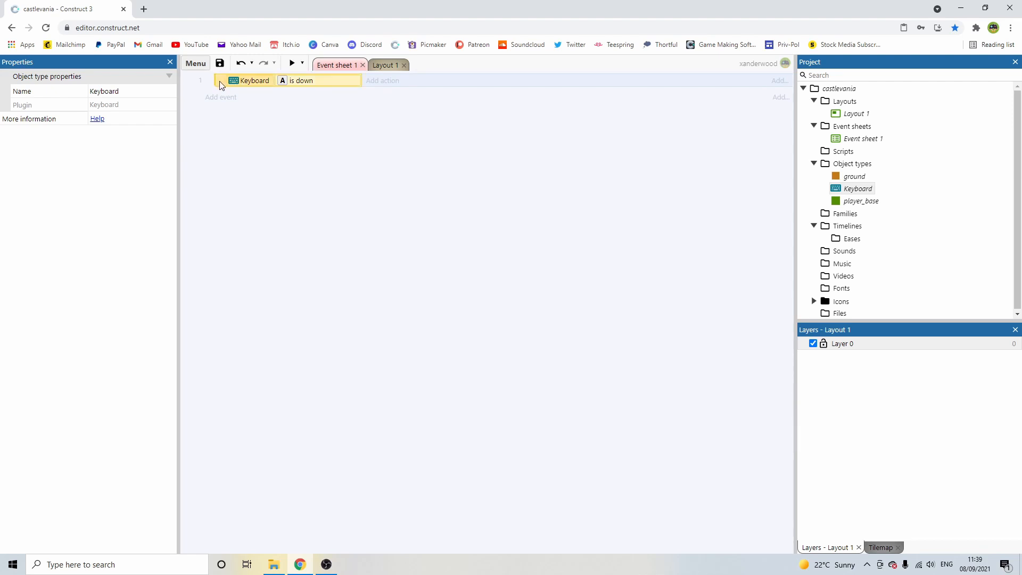
{"action": "key", "text": "ctrl+c"}
{"action": "key", "text": "ctrl+v"}
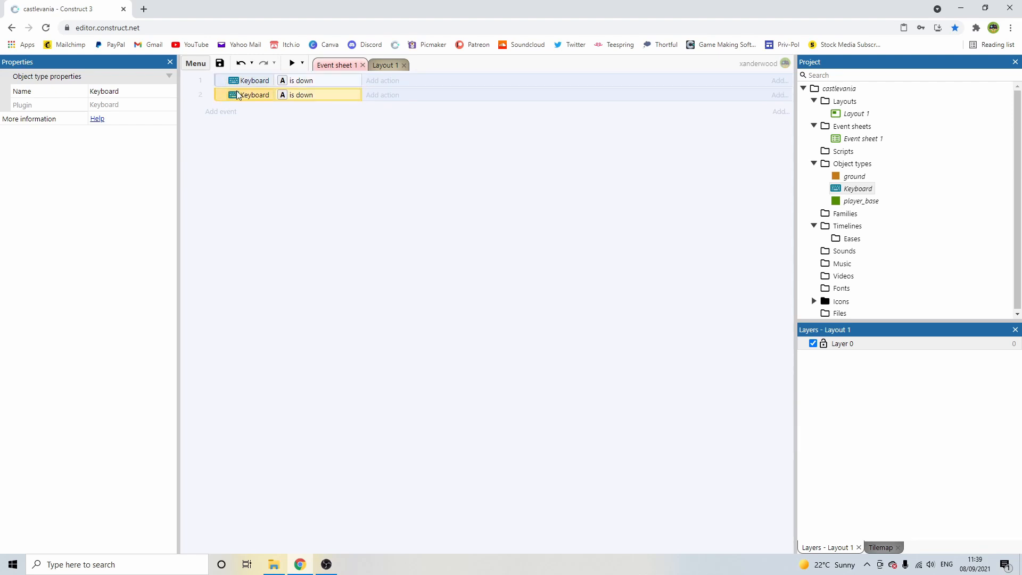
{"action": "key", "text": "ctrl+v"}
{"action": "key", "text": "ctrl+v"}
Change the key in the second event's Key is down condition to D.
{"action": "double_click", "coordinate": [294, 97]}
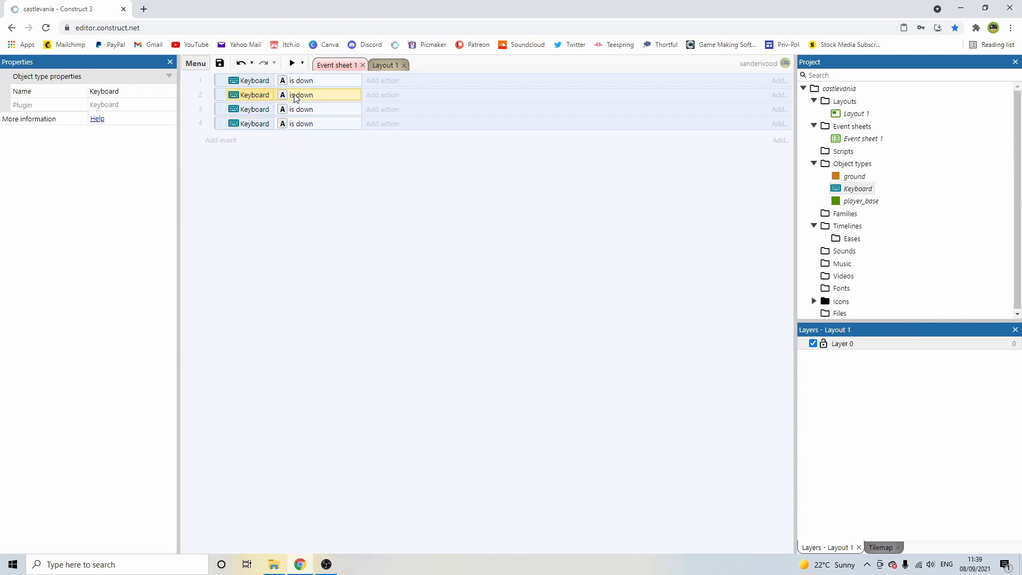
{"action": "left_click", "coordinate": [640, 325]}
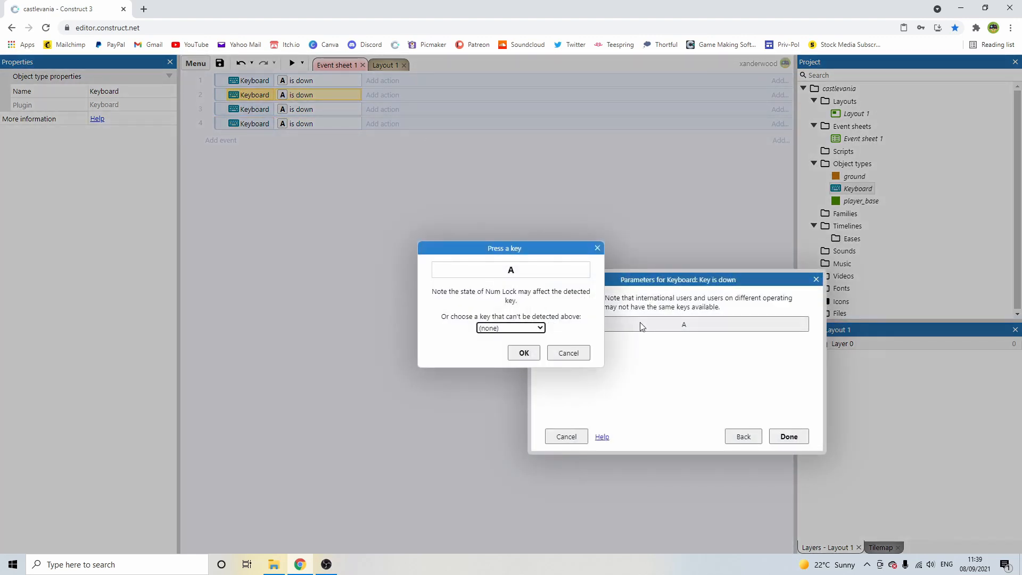
{"action": "key", "text": "d"}
{"action": "left_click", "coordinate": [524, 353]}
{"action": "left_click", "coordinate": [788, 436]}
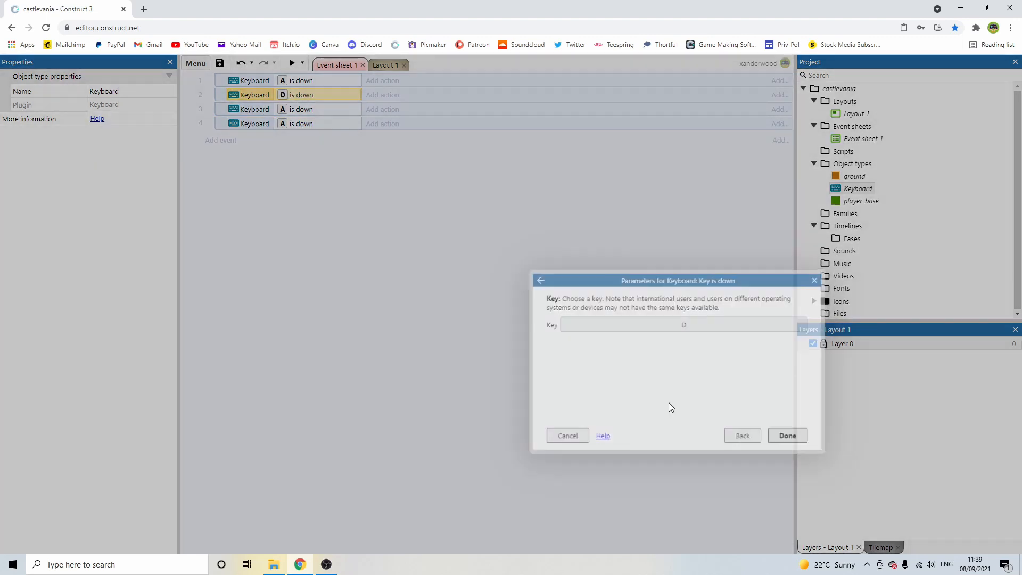
Change the key in the third event's Key is down condition to W.
{"action": "double_click", "coordinate": [299, 110]}
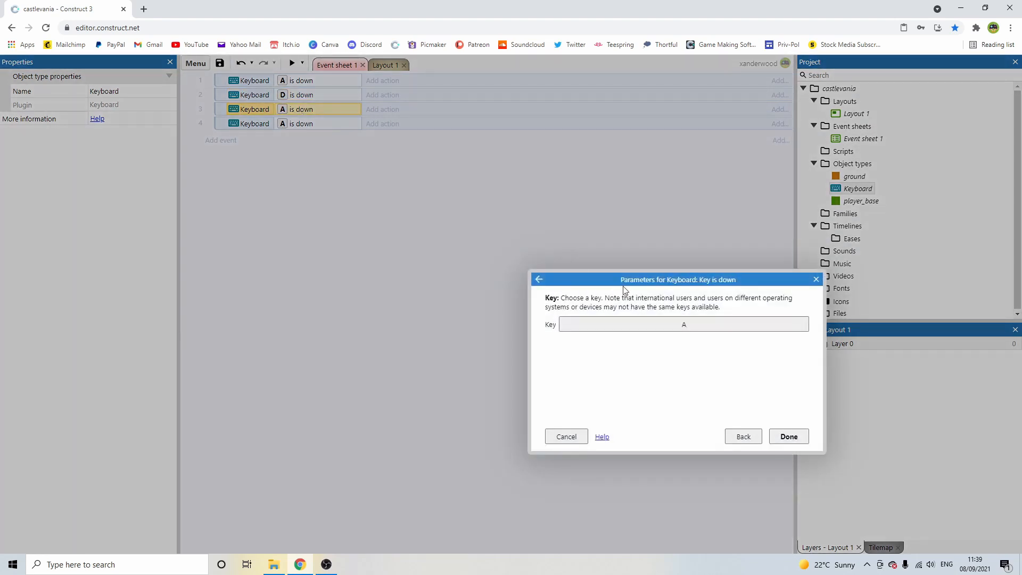
{"action": "left_click", "coordinate": [656, 326]}
{"action": "left_click", "coordinate": [524, 353]}
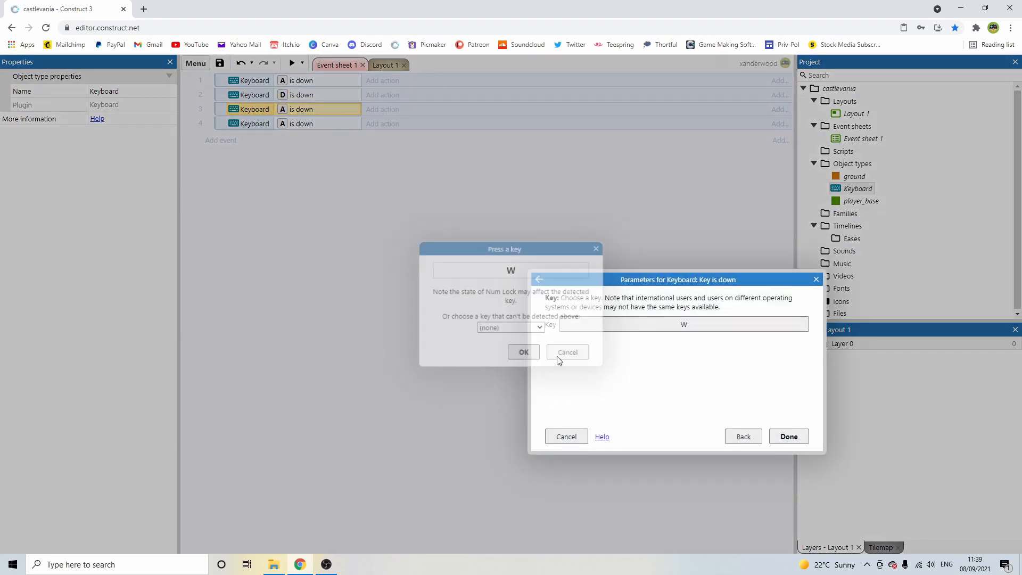
{"action": "left_click", "coordinate": [788, 437]}
Change the key in the fourth event's Key is down condition to S.
{"action": "left_click", "coordinate": [308, 124]}
{"action": "double_click", "coordinate": [308, 124]}
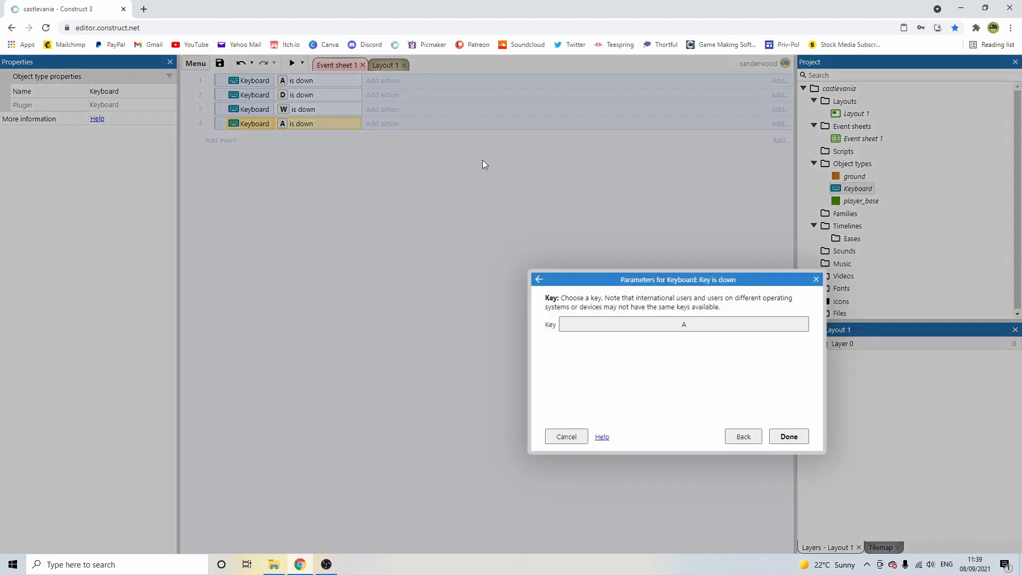
{"action": "left_click", "coordinate": [684, 326]}
{"action": "key", "text": "s"}
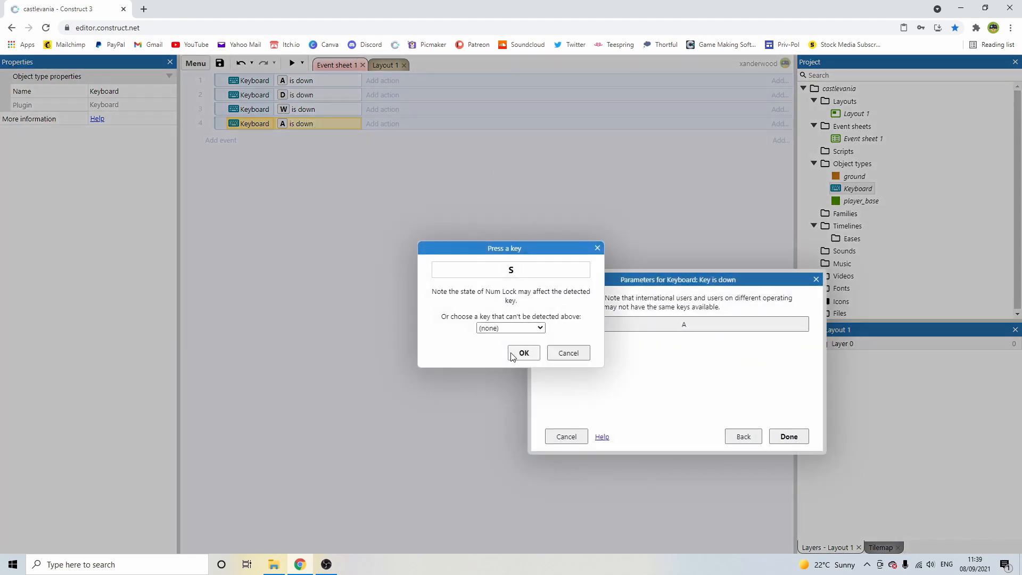
{"action": "left_click", "coordinate": [522, 353]}
{"action": "left_click", "coordinate": [791, 436]}
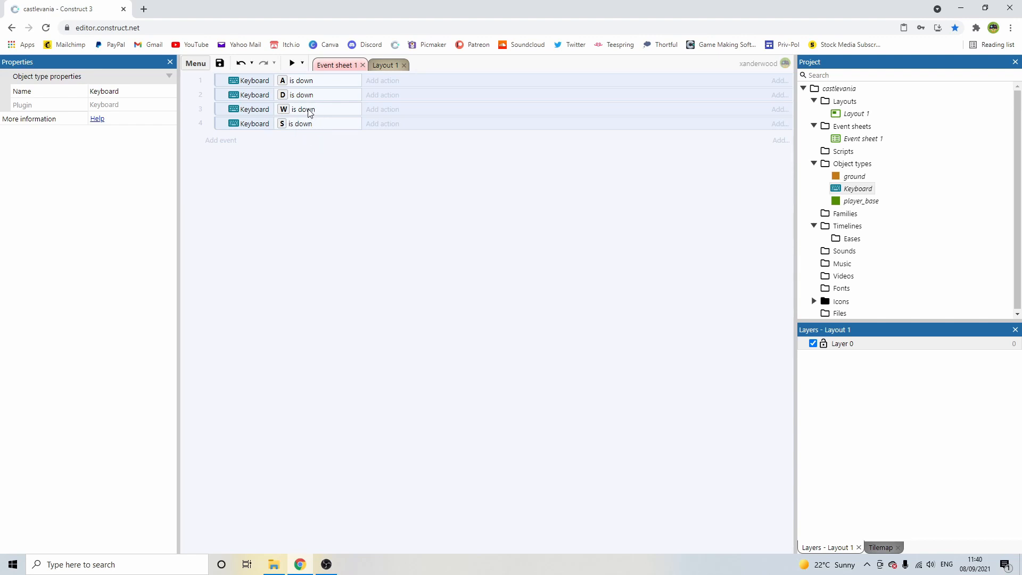
Change the third event's condition from Key is down to On key pressed, using the W key.
{"action": "left_click", "coordinate": [292, 111]}
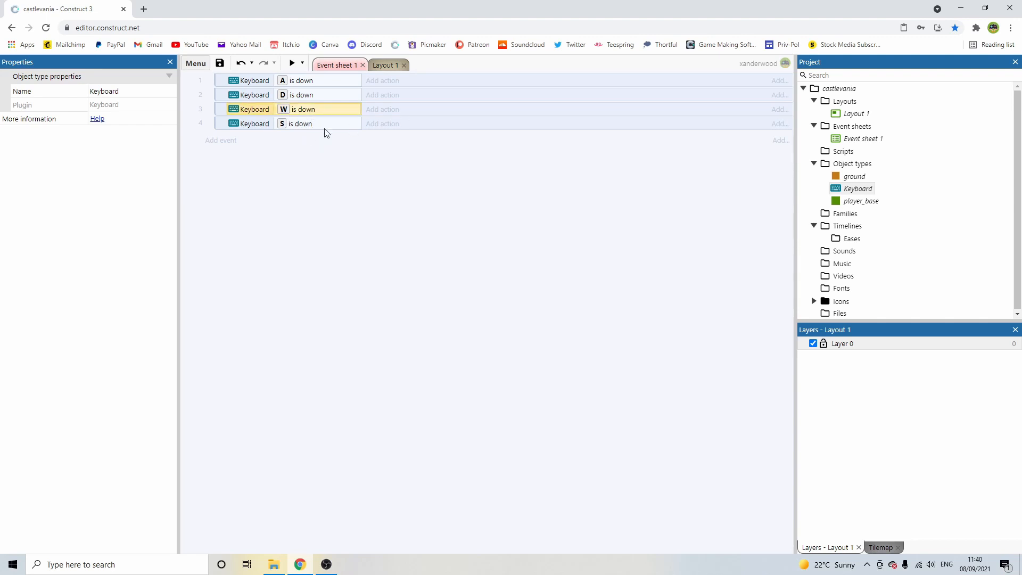
{"action": "double_click", "coordinate": [304, 110]}
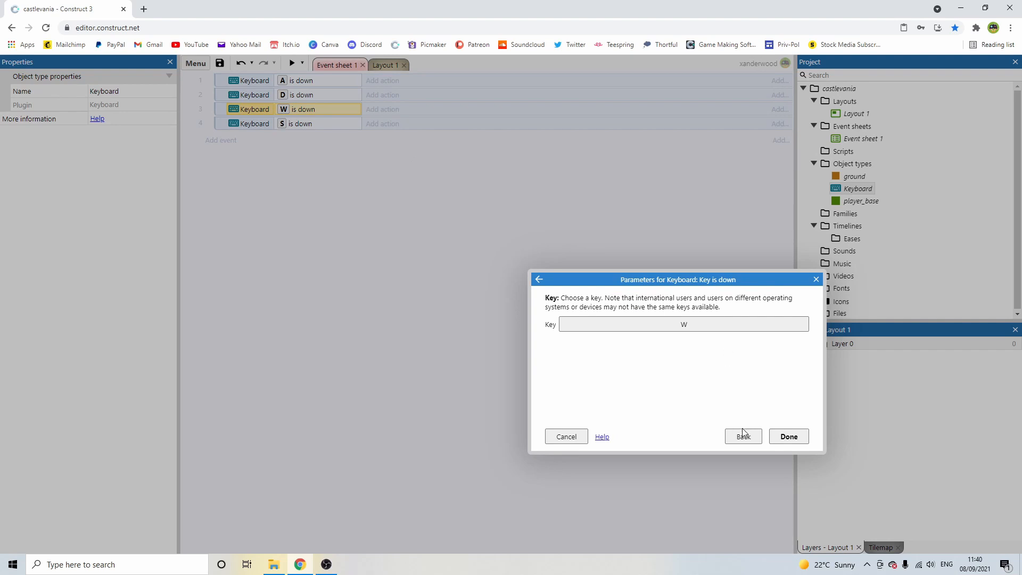
{"action": "left_click", "coordinate": [742, 435]}
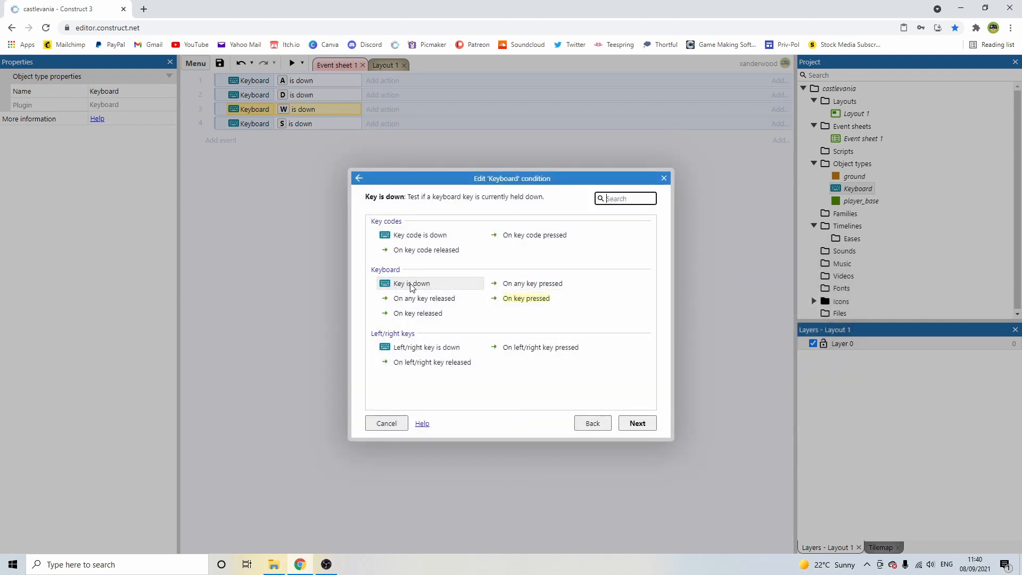
{"action": "double_click", "coordinate": [530, 299]}
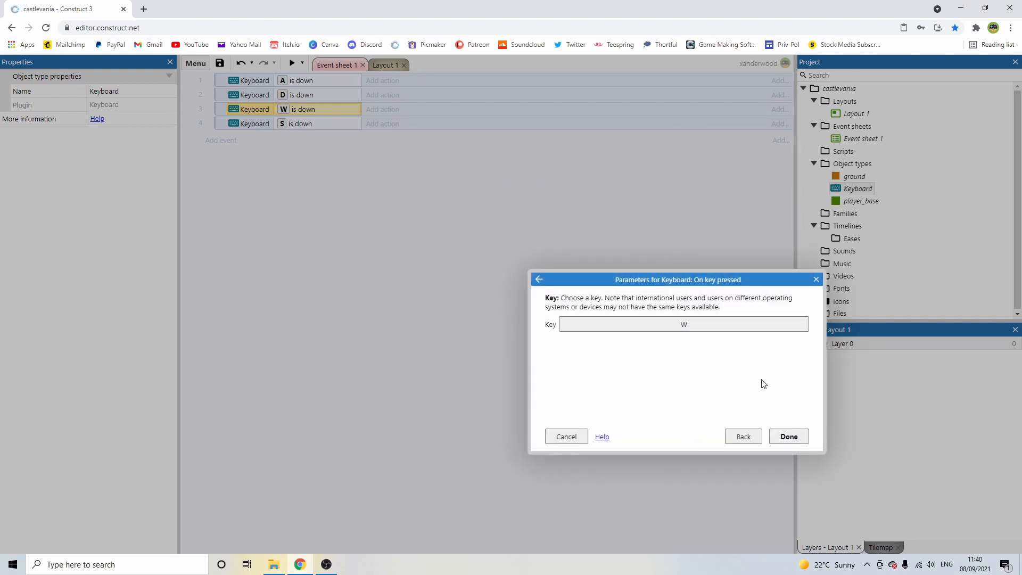
{"action": "left_click", "coordinate": [787, 436]}
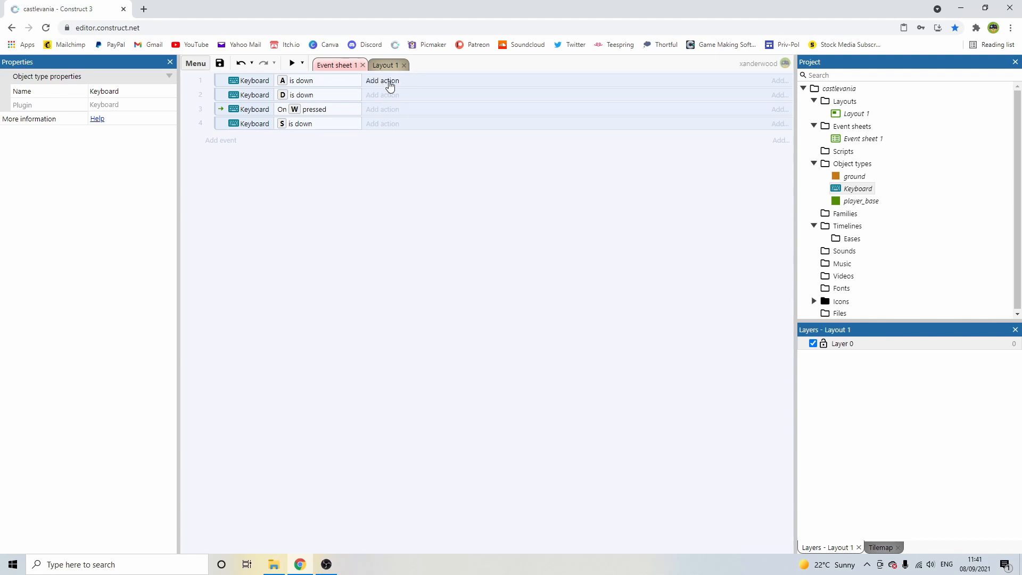
Add a player_base Platform Simulate control action with the control Left to the "A is down" event.
{"action": "left_click", "coordinate": [384, 84]}
{"action": "double_click", "coordinate": [491, 229]}
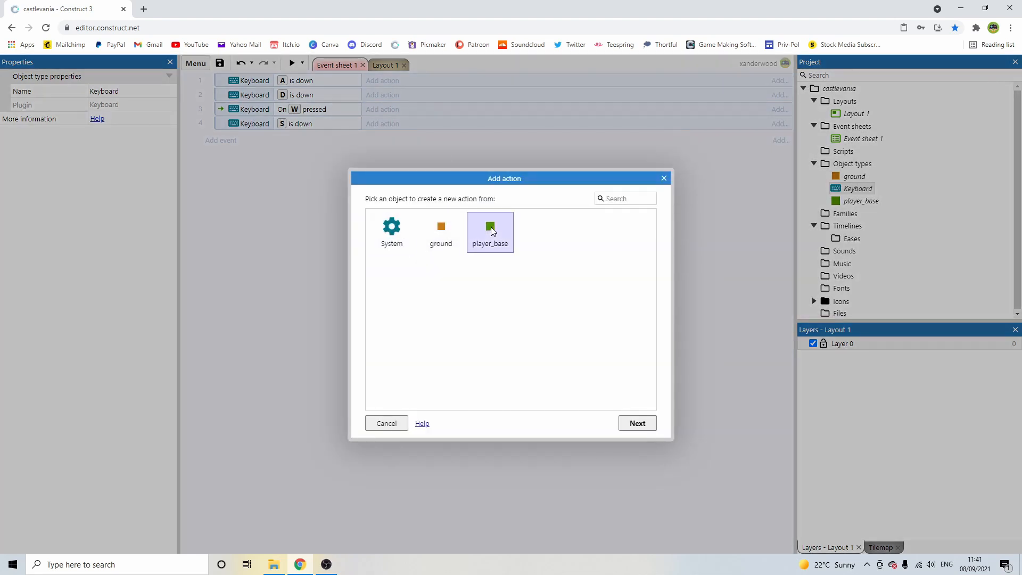
{"action": "scroll", "coordinate": [515, 271], "scroll_direction": "down", "scroll_amount": 5}
{"action": "scroll", "coordinate": [516, 270], "scroll_direction": "down", "scroll_amount": 7}
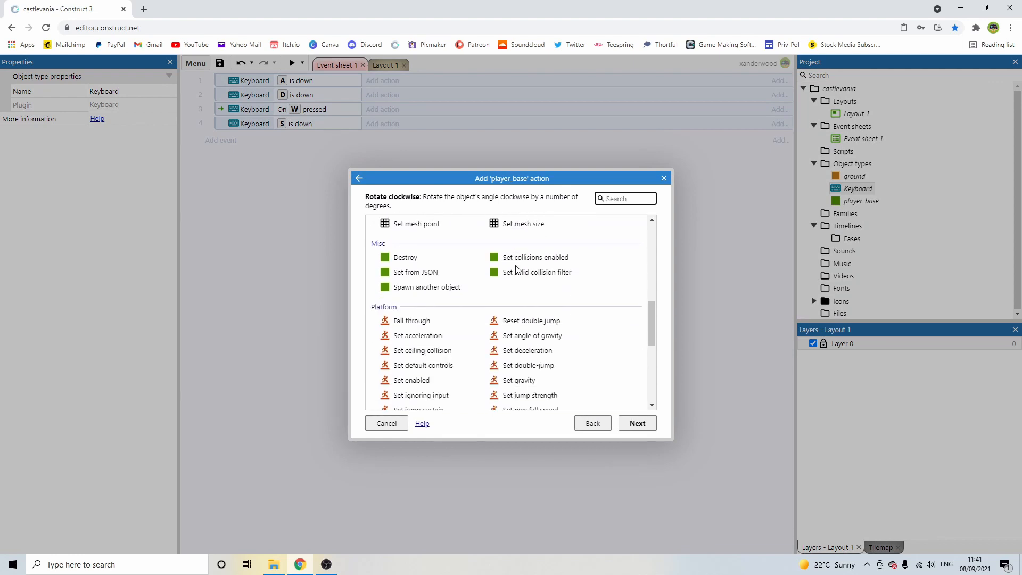
{"action": "double_click", "coordinate": [530, 343]}
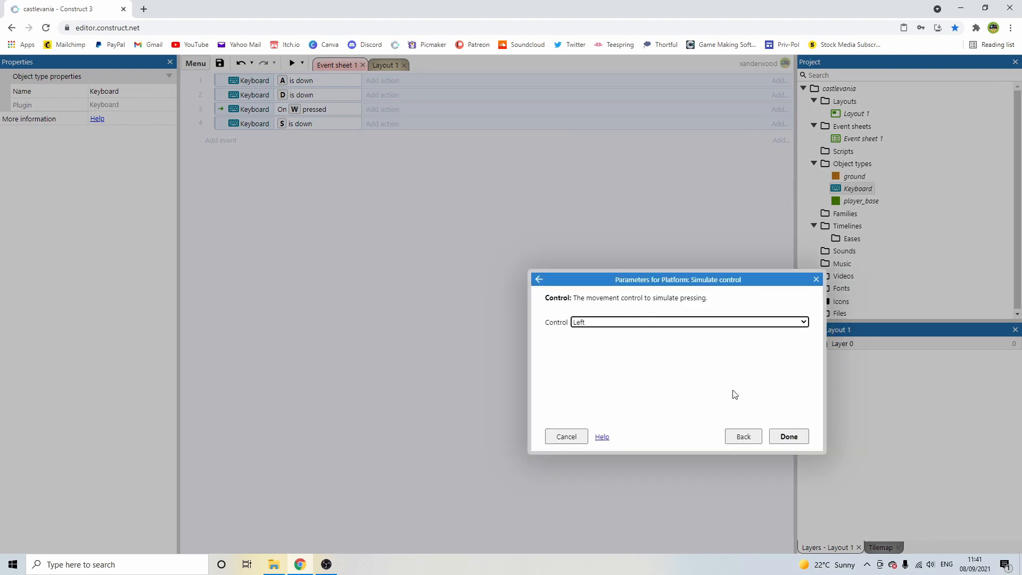
{"action": "left_click", "coordinate": [789, 436]}
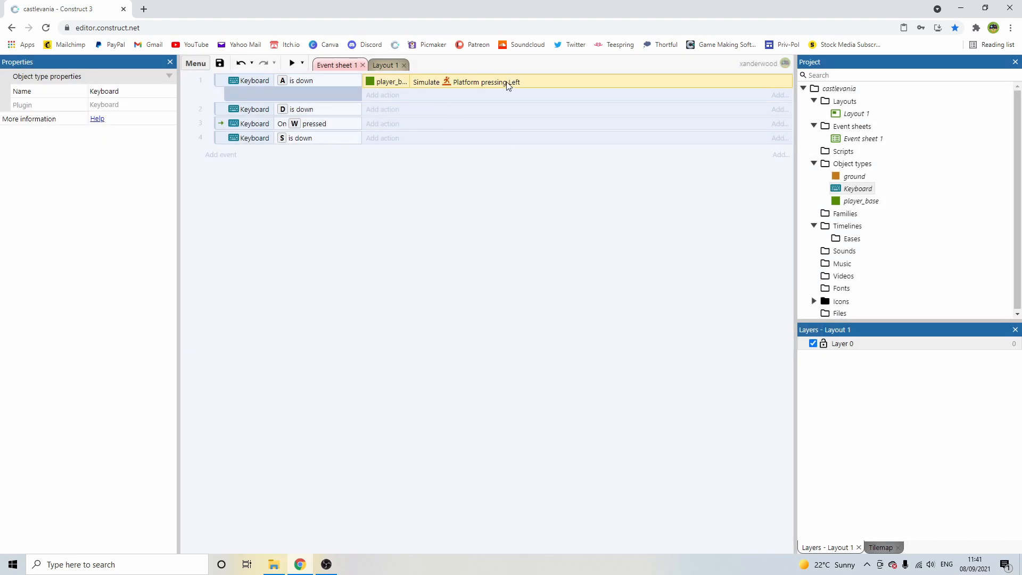
Copy the Simulate control action to the "D is down" event and set its control to Right.
{"action": "left_click_drag", "start_coordinate": [477, 83], "coordinate": [461, 110], "text": "ctrl"}
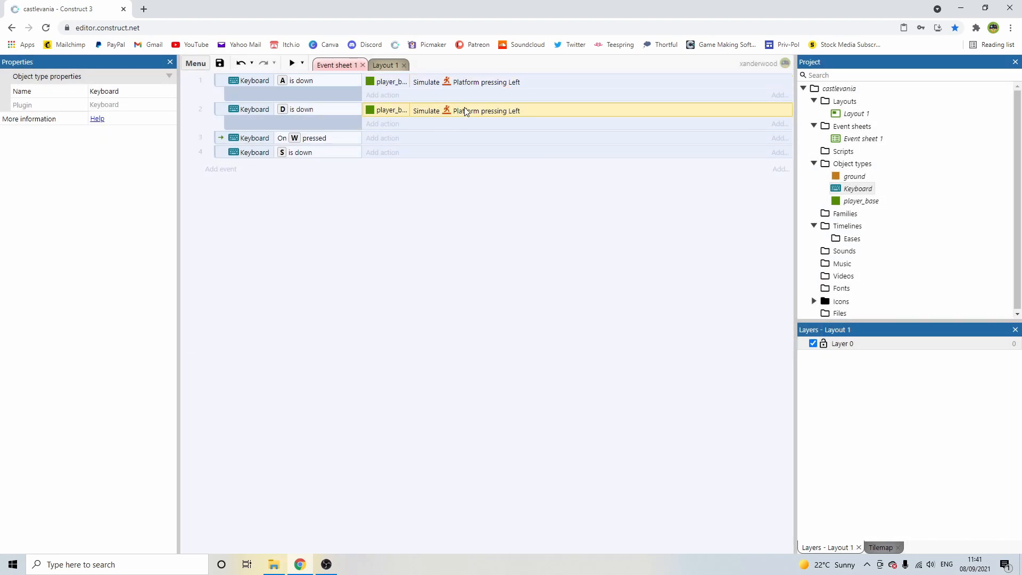
{"action": "double_click", "coordinate": [465, 110]}
{"action": "left_click", "coordinate": [609, 322]}
{"action": "left_click", "coordinate": [592, 342]}
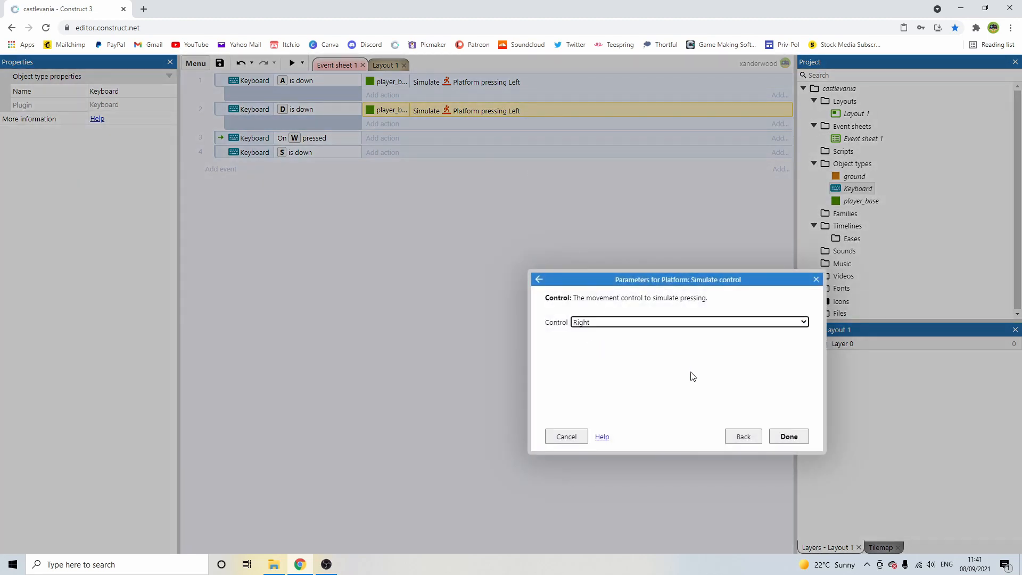
{"action": "left_click", "coordinate": [788, 436]}
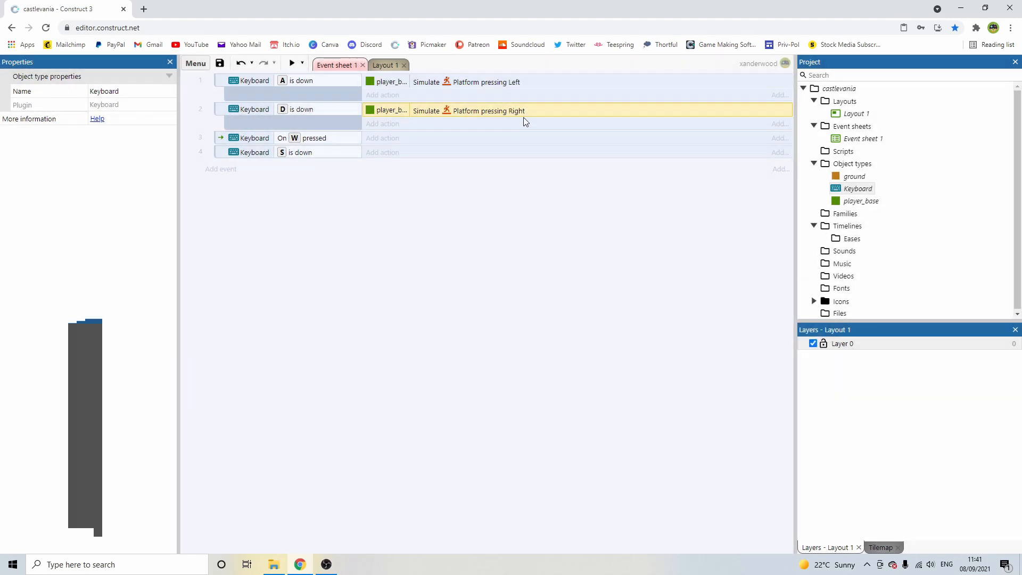
Copy the Simulate control action to the "On W pressed" event and set its control to Jump.
{"action": "left_click_drag", "start_coordinate": [458, 145], "coordinate": [459, 145], "text": "ctrl"}
{"action": "double_click", "coordinate": [463, 140]}
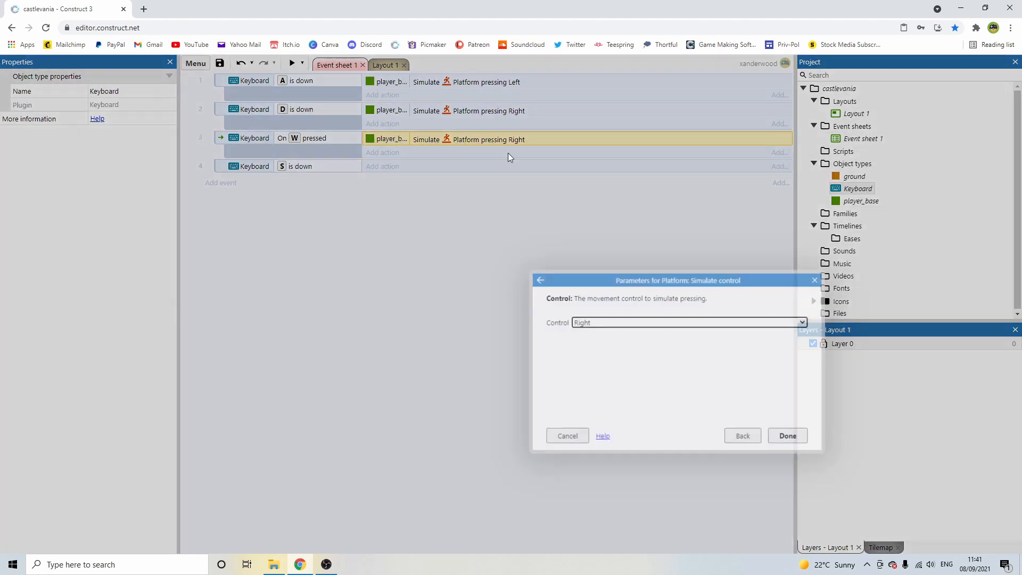
{"action": "left_click", "coordinate": [591, 321]}
{"action": "left_click", "coordinate": [588, 350]}
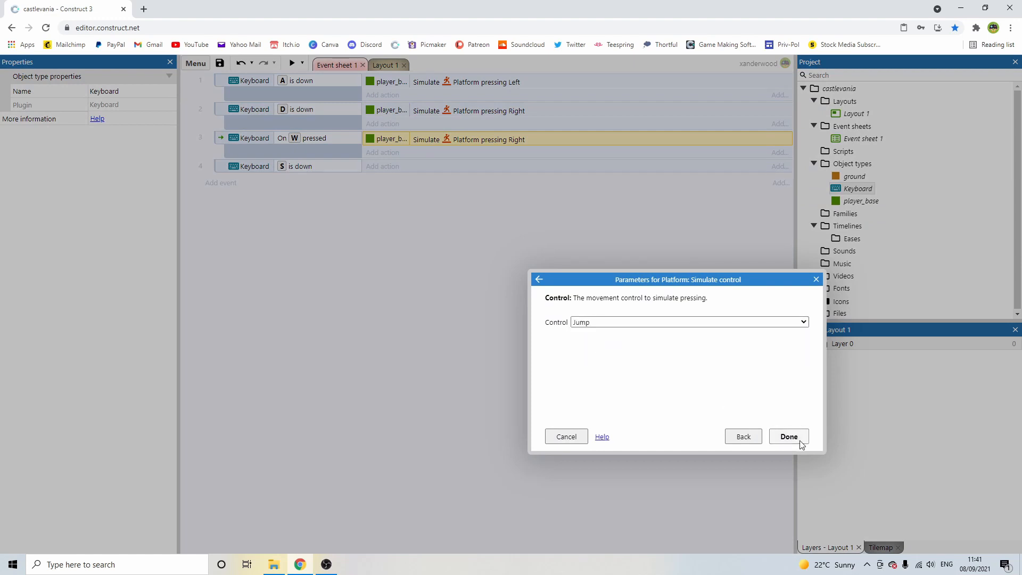
{"action": "left_click", "coordinate": [796, 439]}
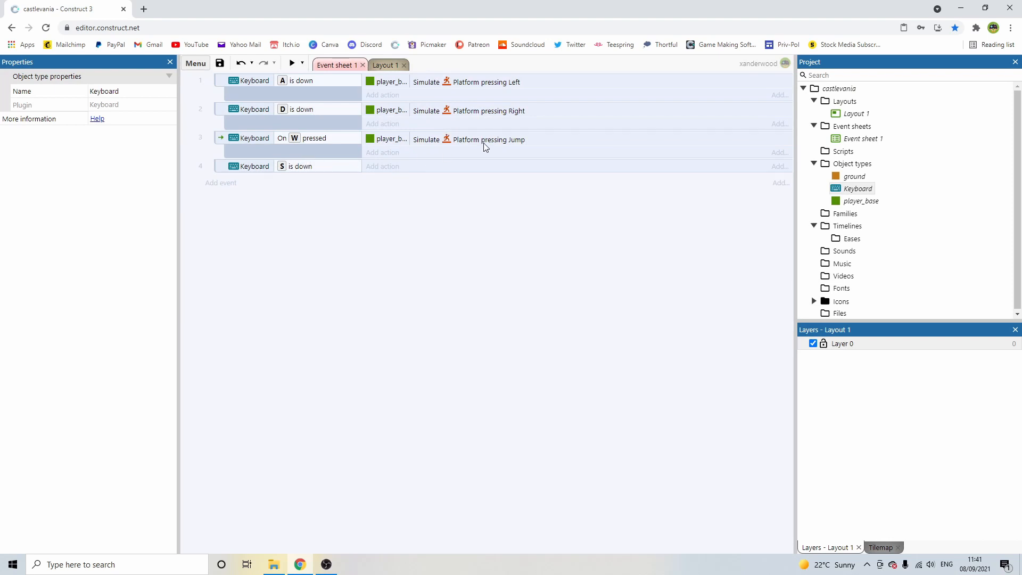
Preview the game, test moving the player left and right and jumping, and close the preview.
{"action": "left_click", "coordinate": [292, 63]}
{"action": "key", "text": "Right"}
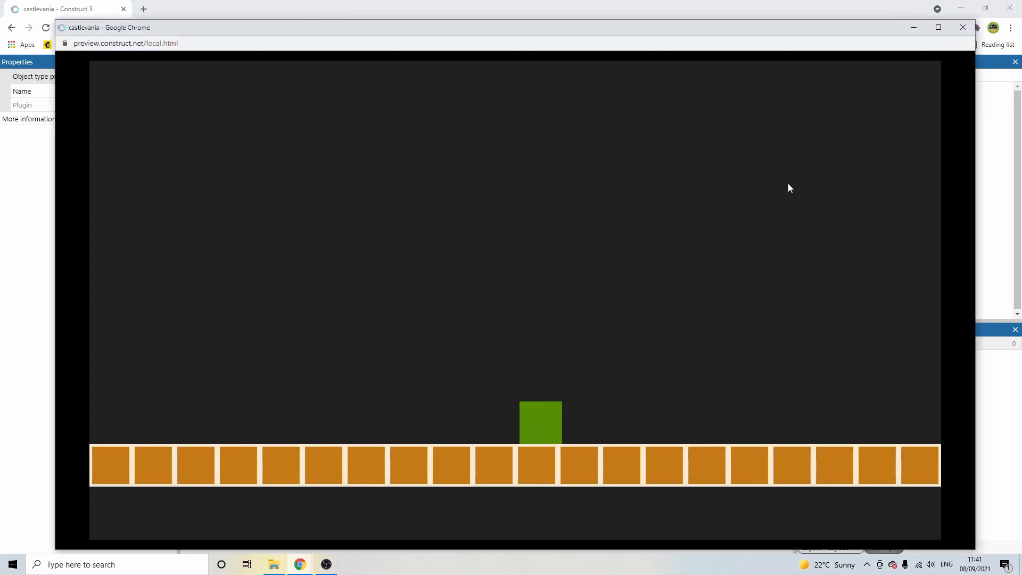
{"action": "key", "text": "Up"}
{"action": "key", "text": "Left"}
{"action": "key", "text": "Right"}
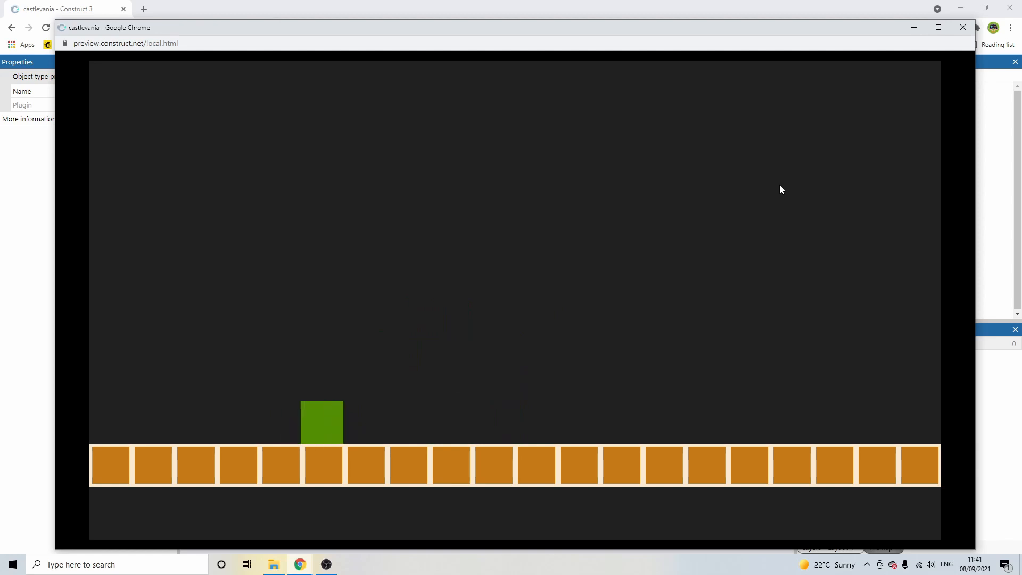
{"action": "key", "text": "Up"}
{"action": "key", "text": "Up"}
{"action": "key", "text": "Left"}
{"action": "key", "text": "Up"}
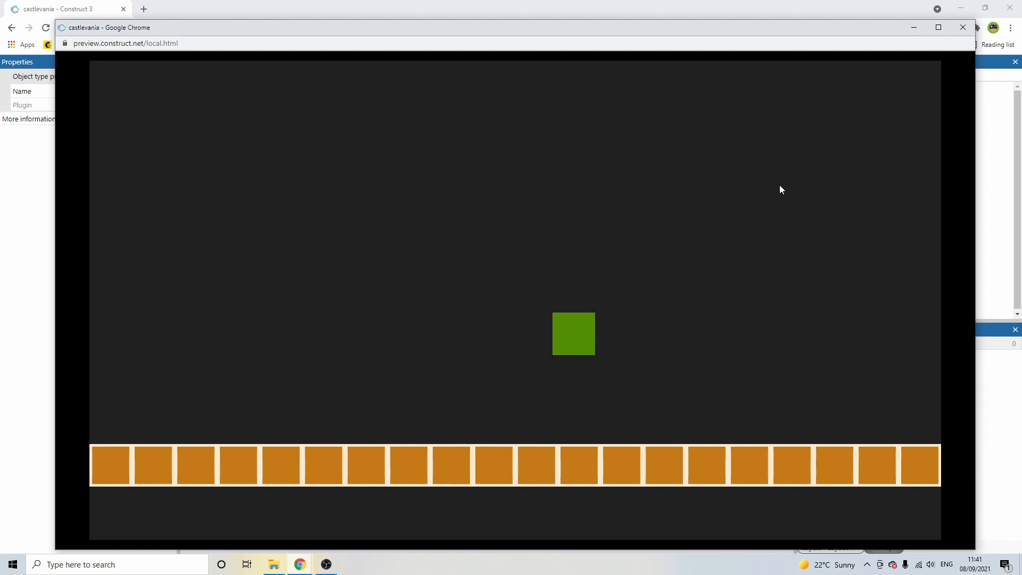
{"action": "key", "text": "Up"}
{"action": "key", "text": "Right"}
{"action": "key", "text": "Up"}
{"action": "key", "text": "Right"}
{"action": "key", "text": "Up"}
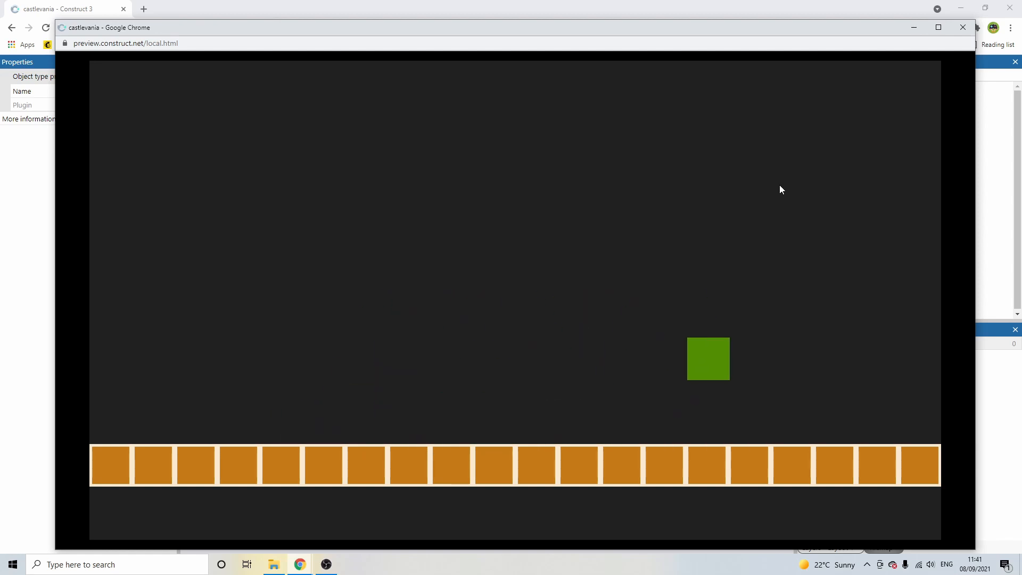
{"action": "key", "text": "Up"}
{"action": "key", "text": "Left"}
{"action": "key", "text": "Up"}
{"action": "key", "text": "Up"}
{"action": "key", "text": "Up"}
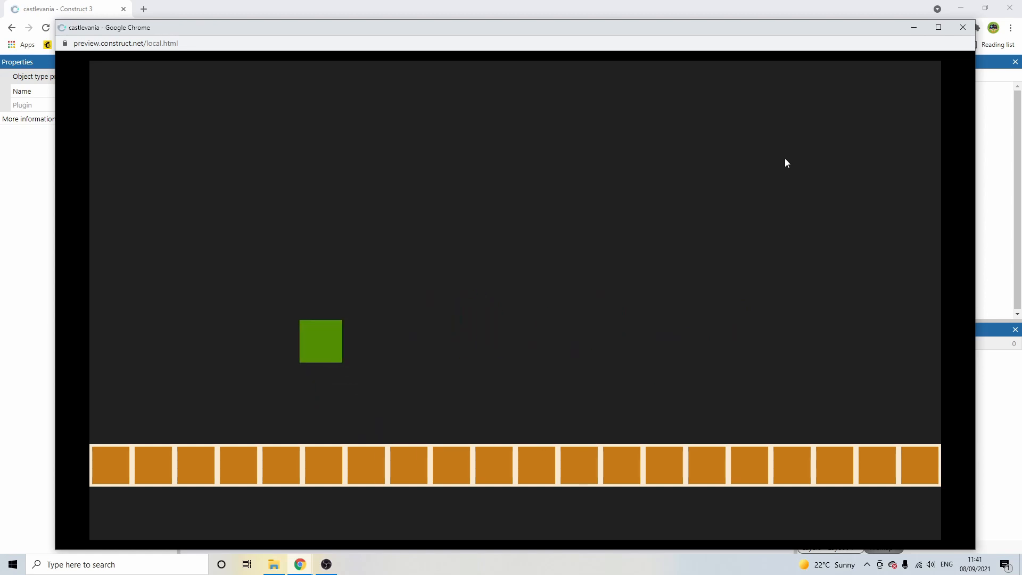
{"action": "key", "text": "Right"}
{"action": "key", "text": "Up"}
{"action": "key", "text": "Left"}
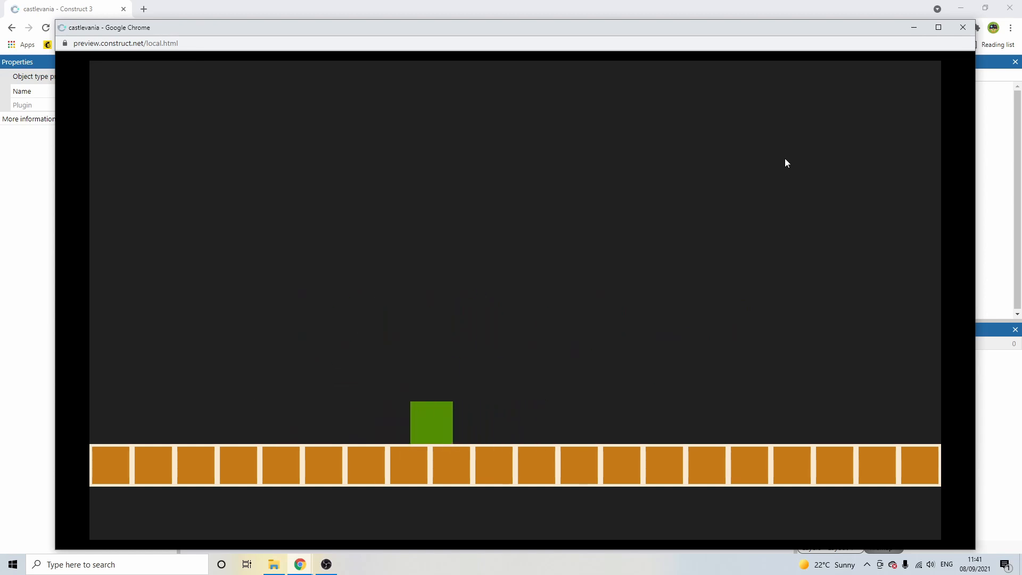
{"action": "key", "text": "Right"}
{"action": "key", "text": "Up"}
{"action": "key", "text": "Up"}
{"action": "key", "text": "Right"}
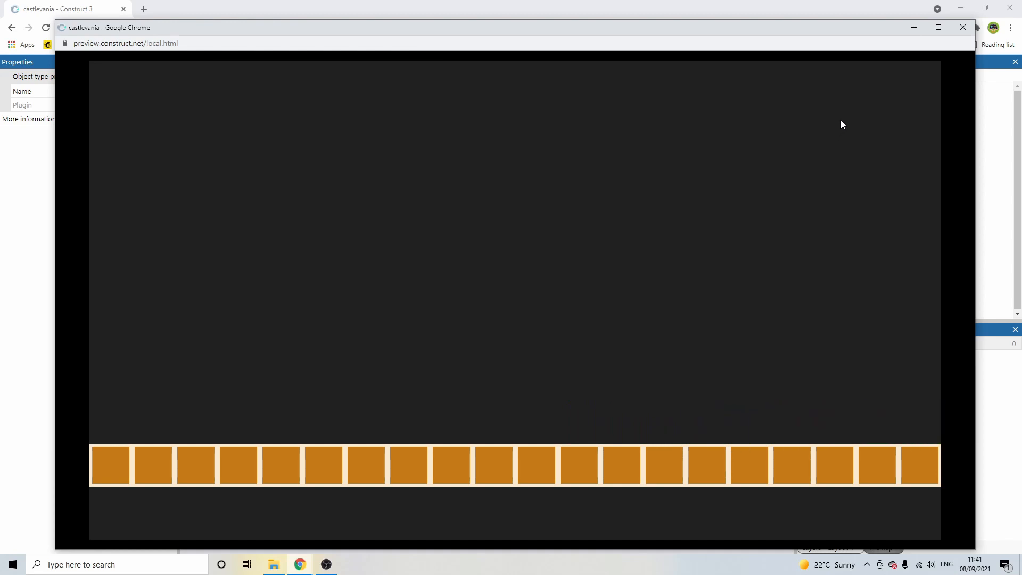
{"action": "key", "text": "Left"}
{"action": "key", "text": "Right"}
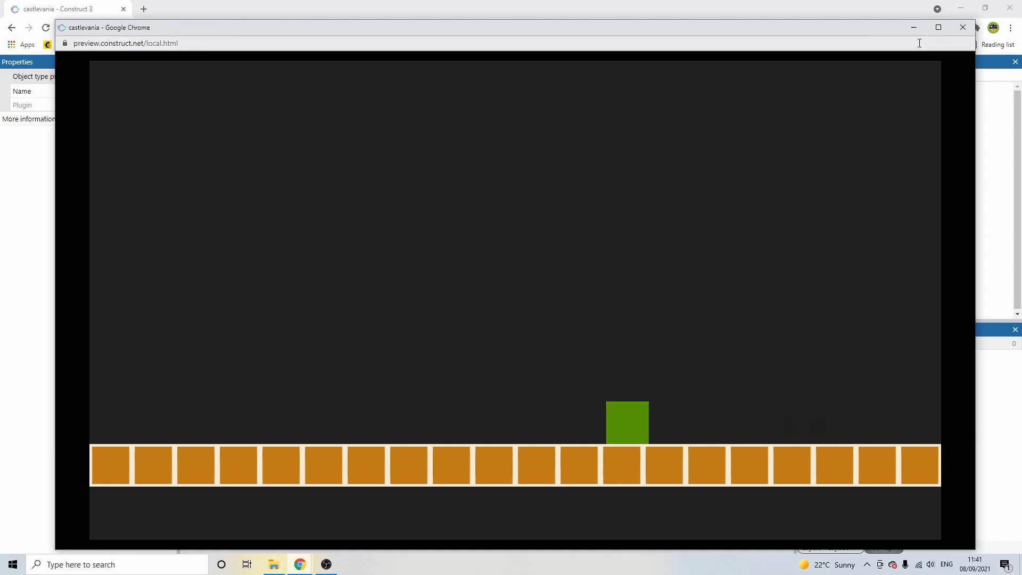
{"action": "key", "text": "Left"}
{"action": "key", "text": "Up"}
{"action": "key", "text": "Up"}
{"action": "key", "text": "Right"}
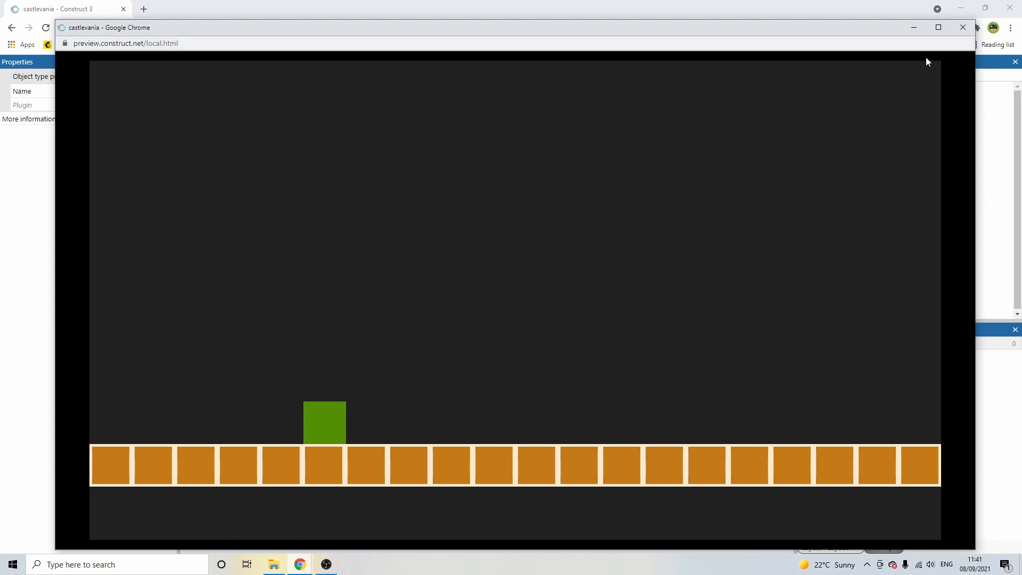
{"action": "left_click", "coordinate": [964, 27]}
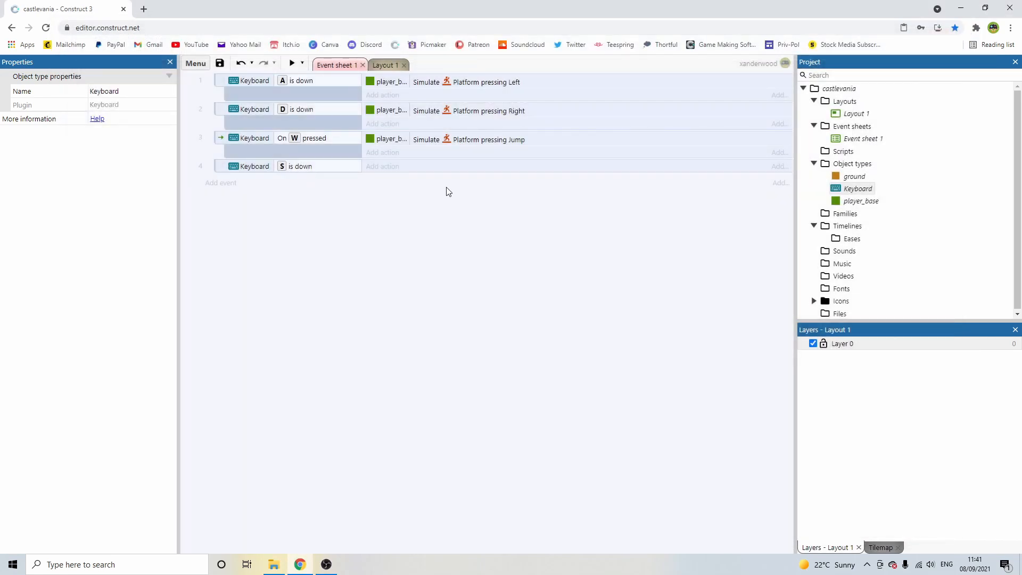
Insert a new Sprite object in Layout 1, placed in the empty area above the layout.
{"action": "left_click", "coordinate": [385, 65]}
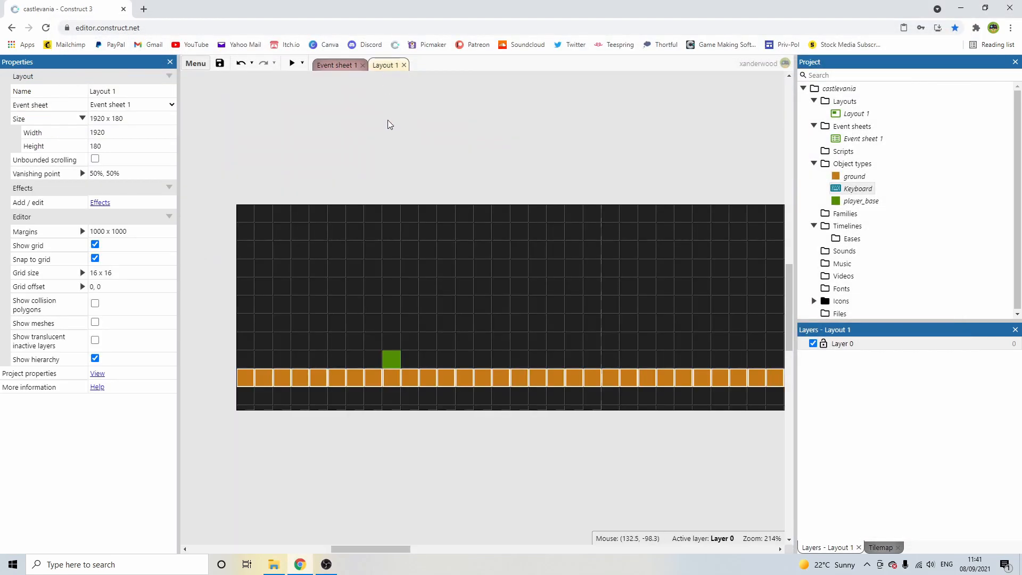
{"action": "double_click", "coordinate": [415, 165]}
{"action": "scroll", "coordinate": [520, 283], "scroll_direction": "down", "scroll_amount": 4}
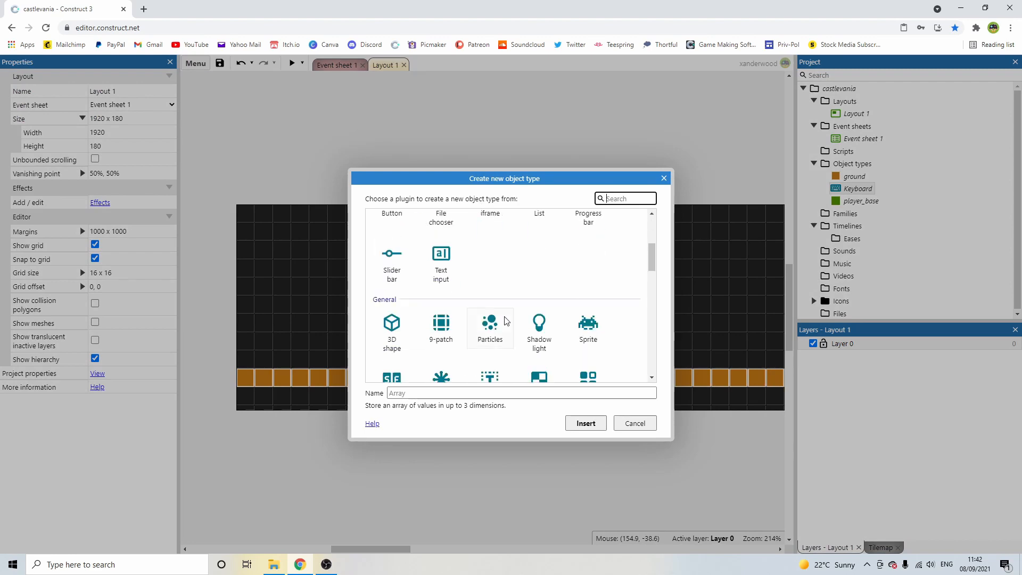
{"action": "double_click", "coordinate": [585, 330]}
{"action": "left_click", "coordinate": [429, 176]}
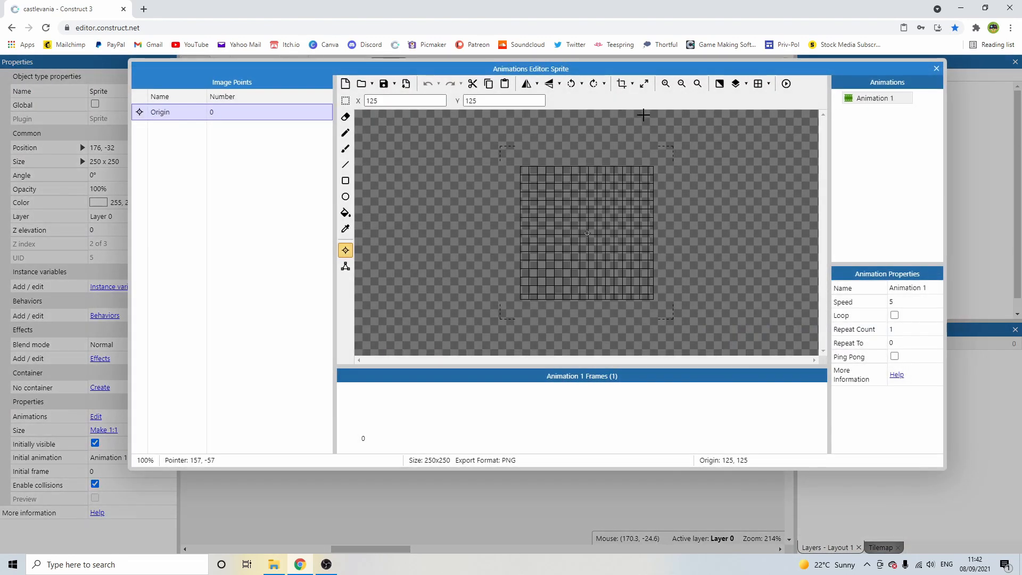
Resize the new sprite's image canvas to 16 by 16 pixels.
{"action": "left_click", "coordinate": [642, 84]}
{"action": "type", "text": "16"}
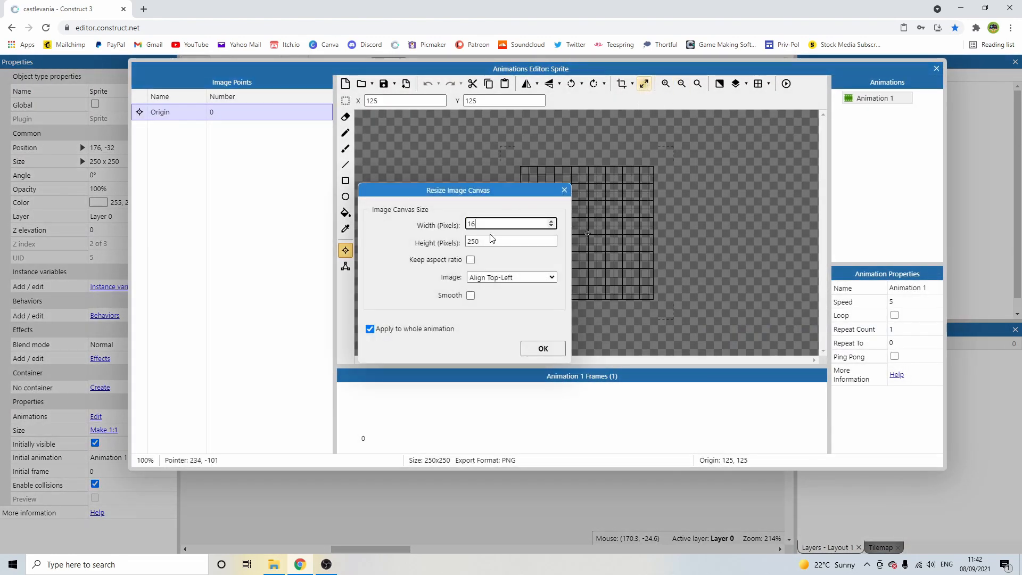
{"action": "double_click", "coordinate": [495, 243]}
{"action": "type", "text": "16"}
{"action": "key", "text": "Return"}
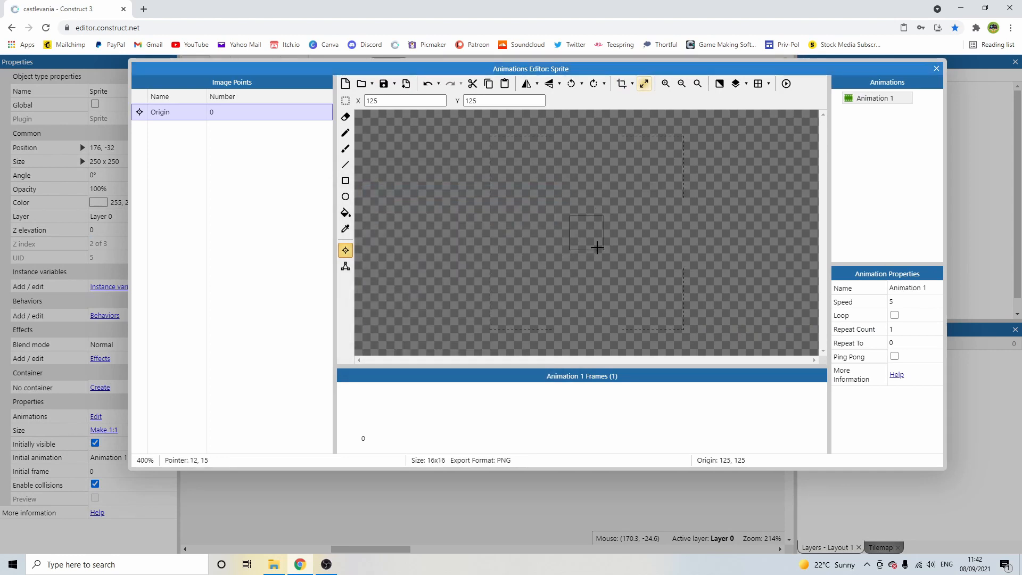
Fill the new sprite's image with bright pink (RGB 244, 13, 182) and close the Animations Editor.
{"action": "scroll", "coordinate": [596, 223], "scroll_direction": "up", "scroll_amount": 1}
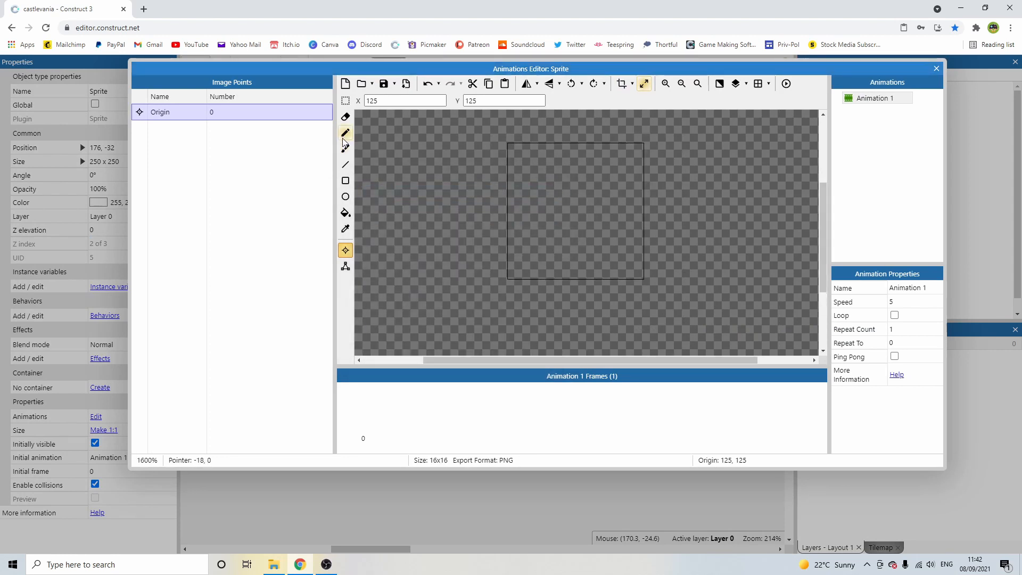
{"action": "left_click", "coordinate": [345, 212]}
{"action": "left_click", "coordinate": [308, 96]}
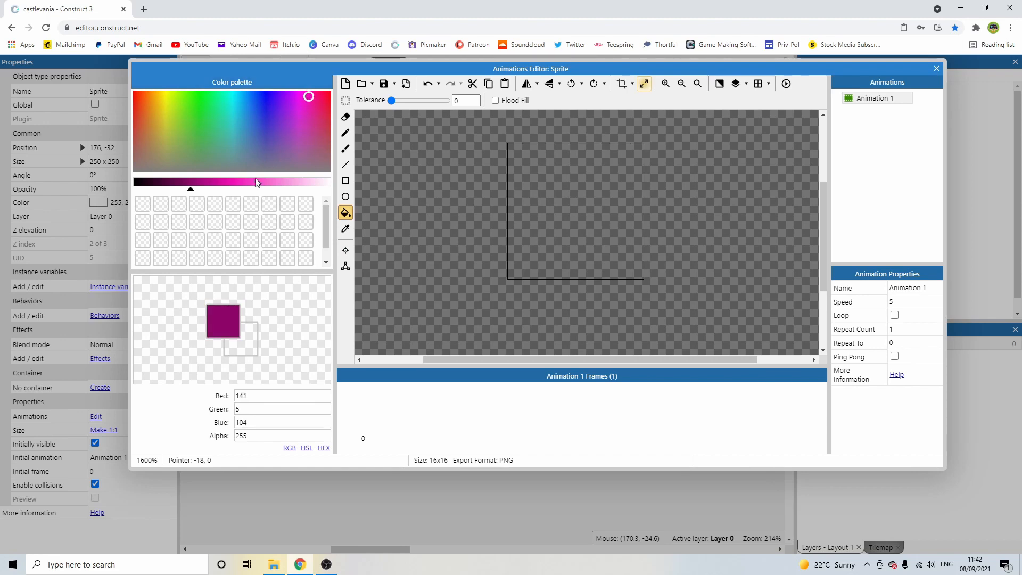
{"action": "left_click", "coordinate": [234, 183]}
{"action": "left_click", "coordinate": [557, 189]}
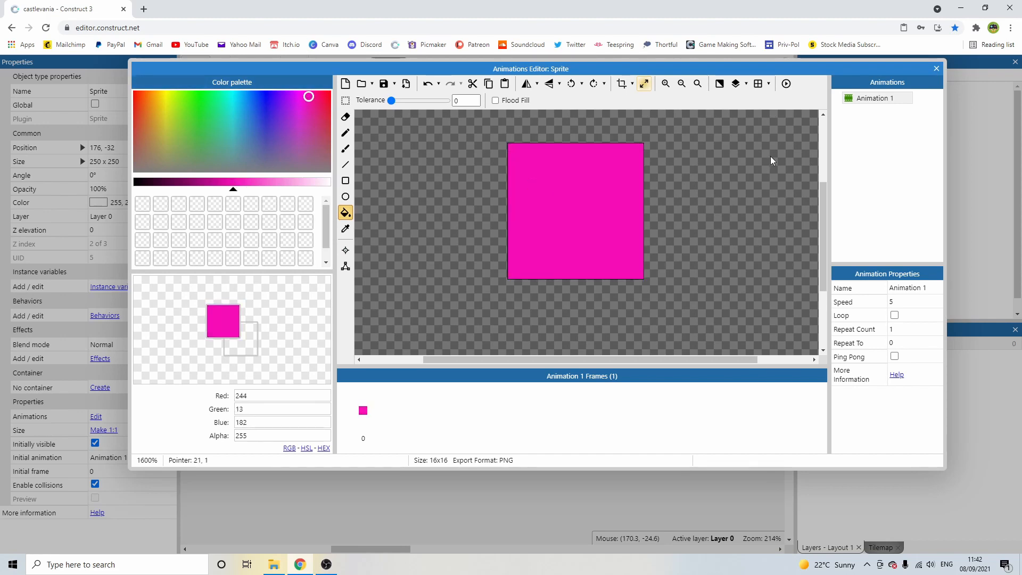
{"action": "left_click", "coordinate": [936, 68]}
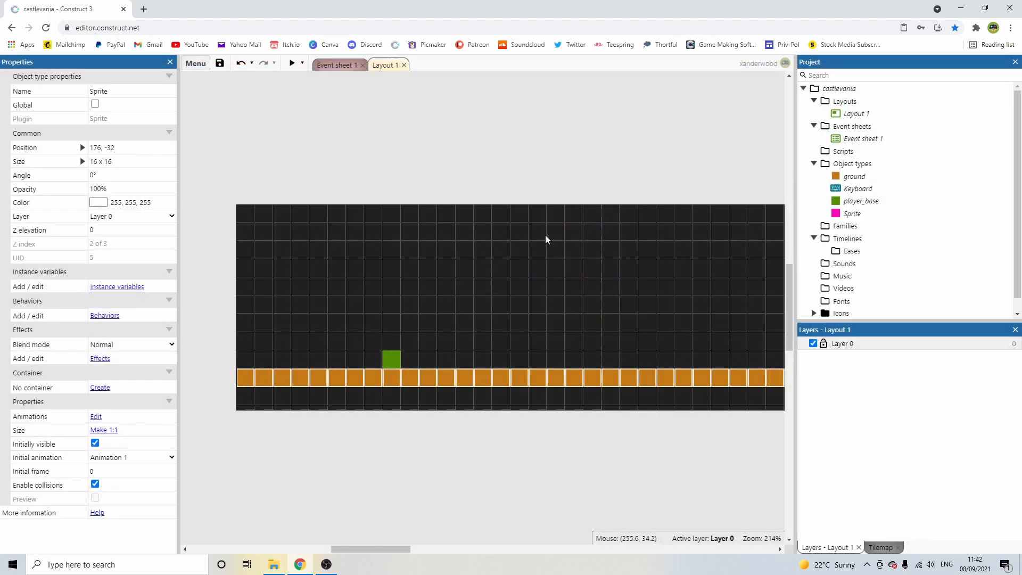
{"action": "scroll", "coordinate": [585, 221], "scroll_direction": "down", "scroll_amount": 4, "text": "ctrl"}
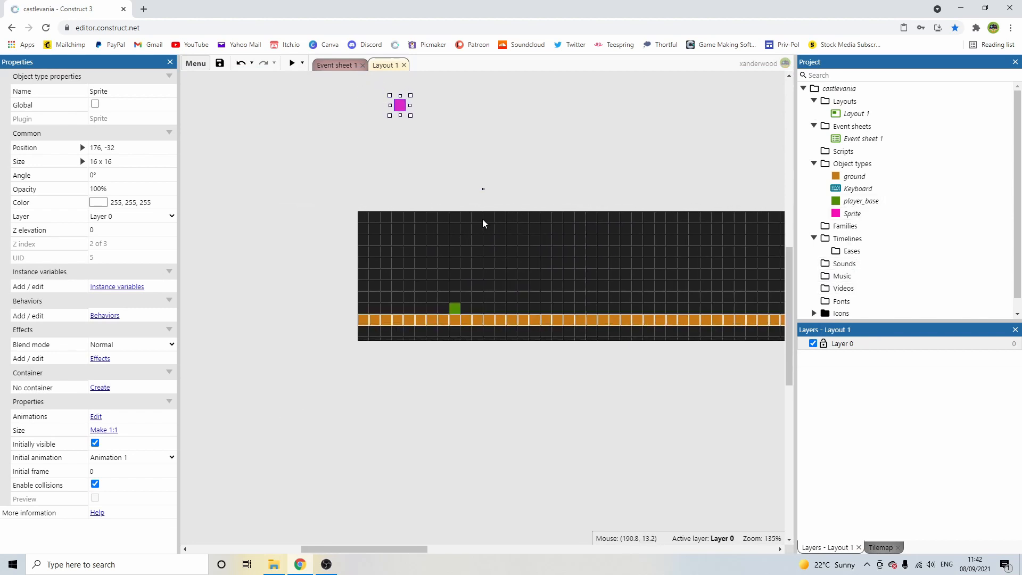
Assign the pink sprite's origin point to Middle in its image and close the Animations Editor.
{"action": "left_click_drag", "start_coordinate": [409, 118], "coordinate": [409, 128]}
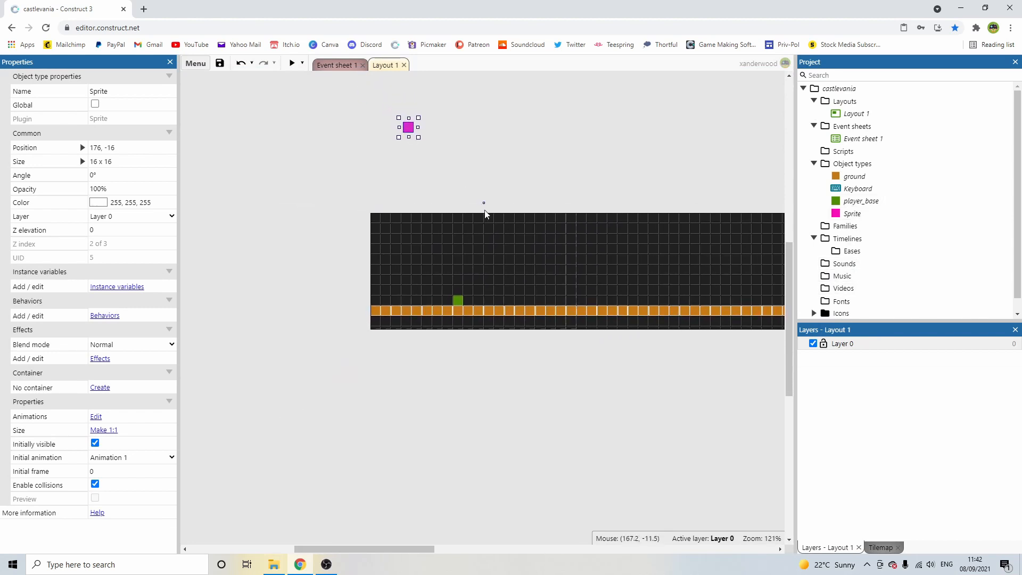
{"action": "double_click", "coordinate": [408, 127]}
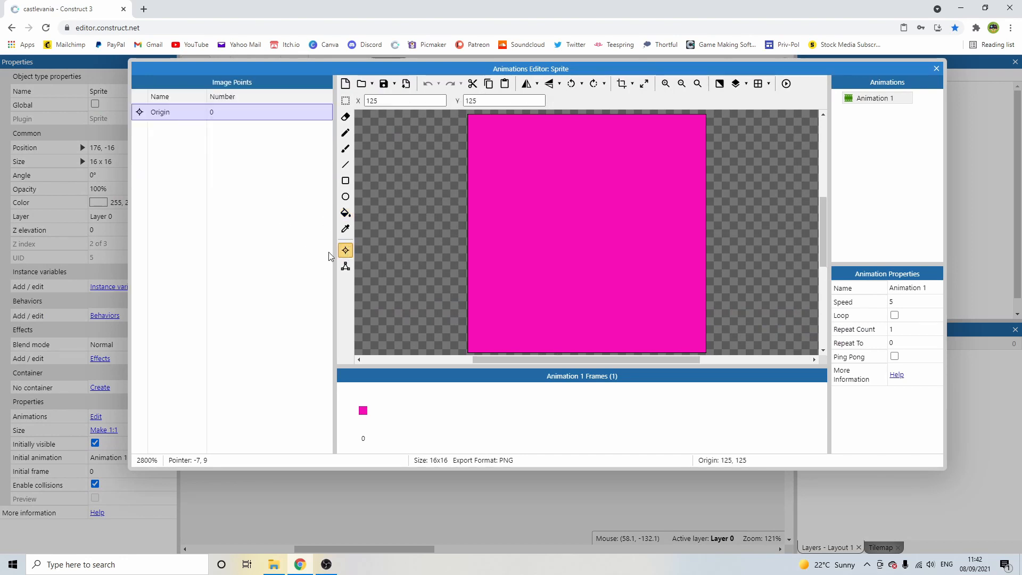
{"action": "right_click", "coordinate": [179, 120]}
{"action": "mouse_move", "coordinate": [228, 181]}
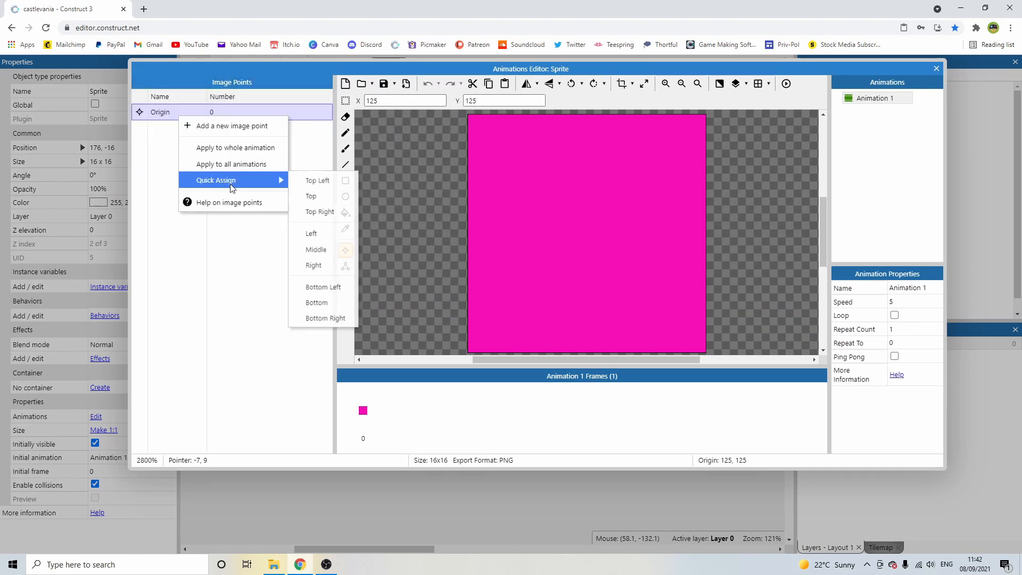
{"action": "left_click", "coordinate": [334, 251]}
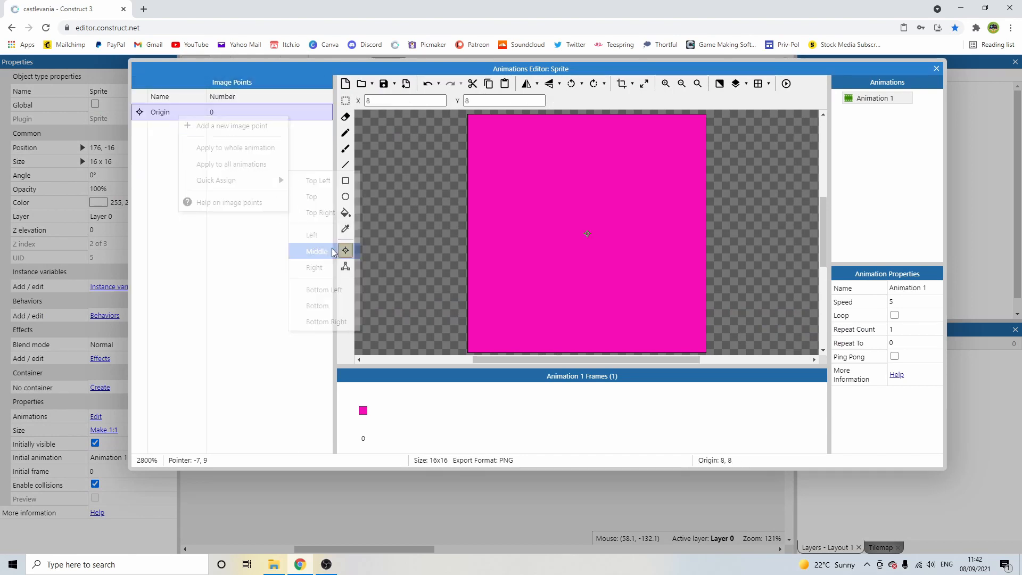
{"action": "left_click", "coordinate": [936, 69]}
Move the pink sprite down into the layout, above the green player, at position 144, 80.
{"action": "scroll", "coordinate": [509, 204], "scroll_direction": "up", "scroll_amount": 4, "text": "ctrl"}
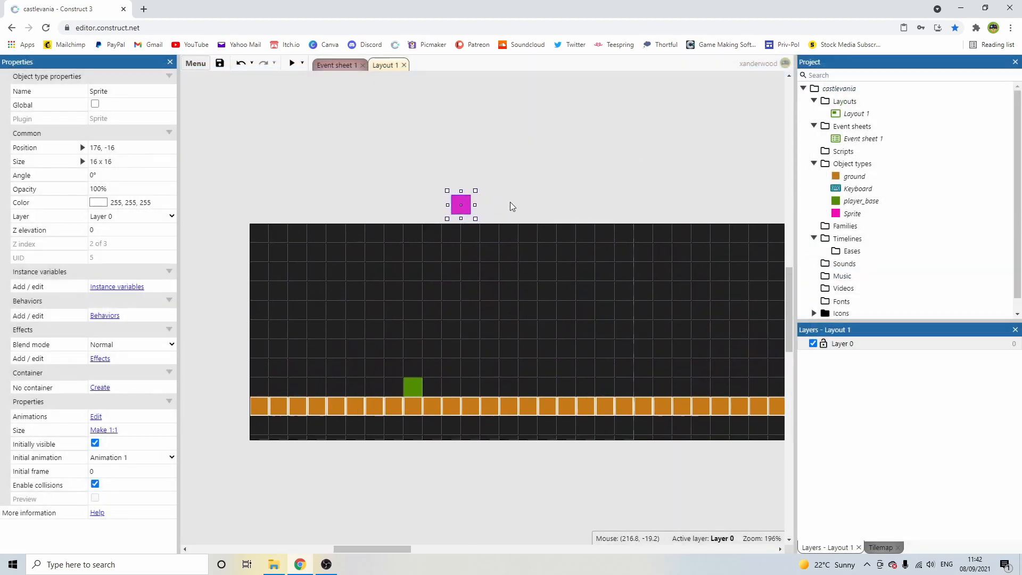
{"action": "left_click_drag", "start_coordinate": [455, 210], "coordinate": [406, 337]}
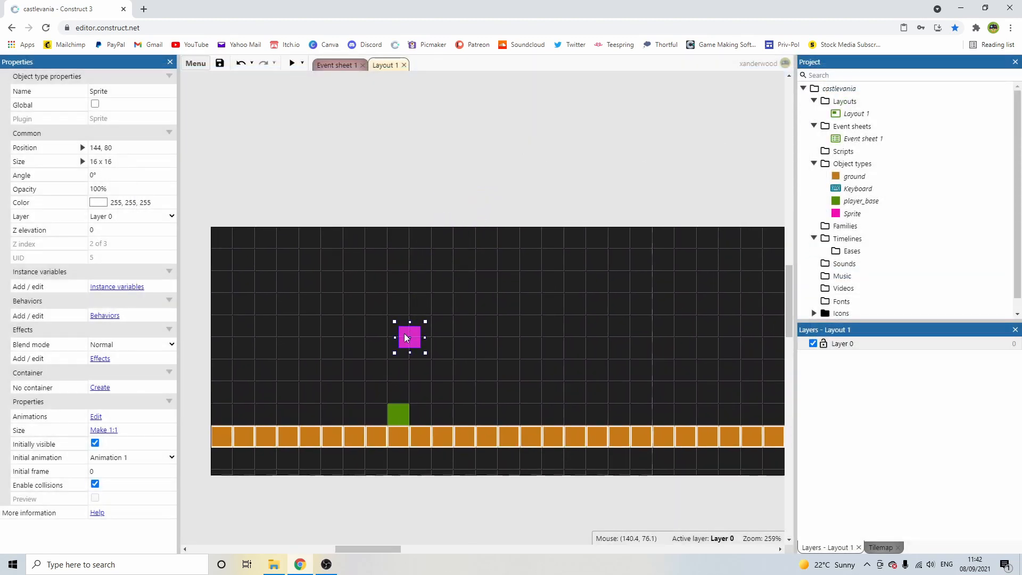
{"action": "middle_click_drag", "start_coordinate": [458, 206], "coordinate": [488, 139]}
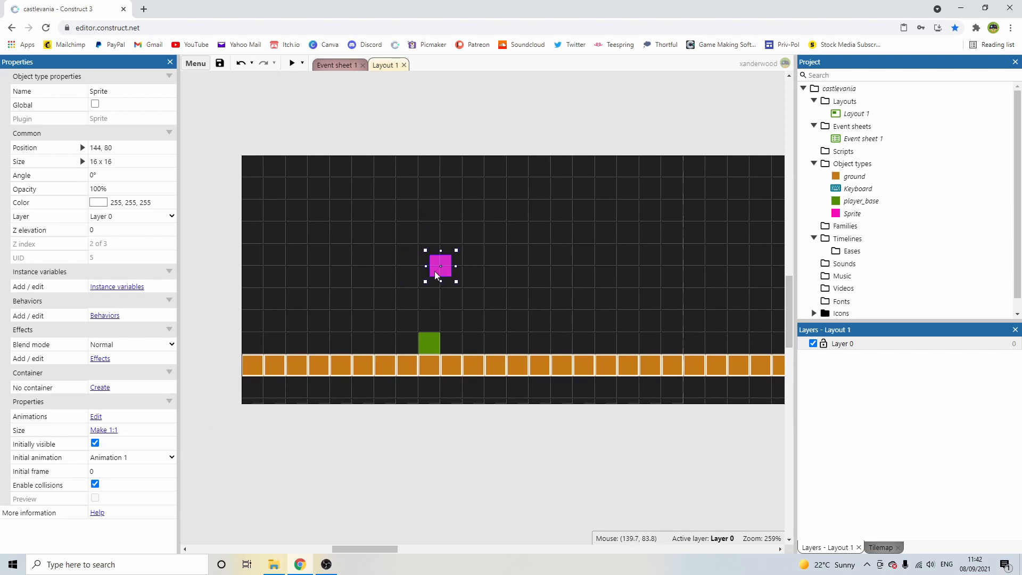
{"action": "left_click", "coordinate": [431, 351]}
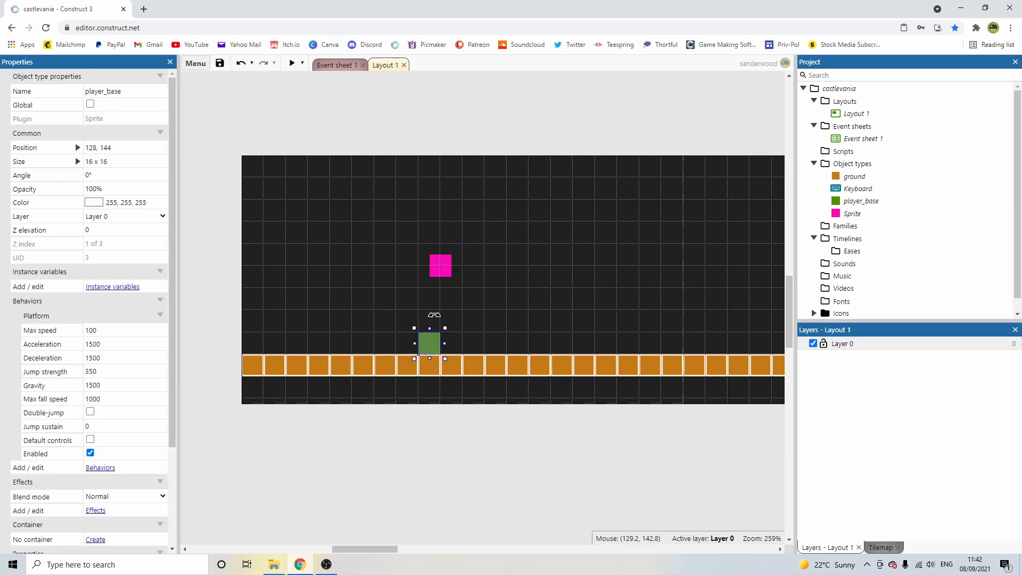
Assign the pink sprite's origin point to Bottom Left and close the Animations Editor.
{"action": "left_click", "coordinate": [438, 273]}
{"action": "double_click", "coordinate": [439, 279]}
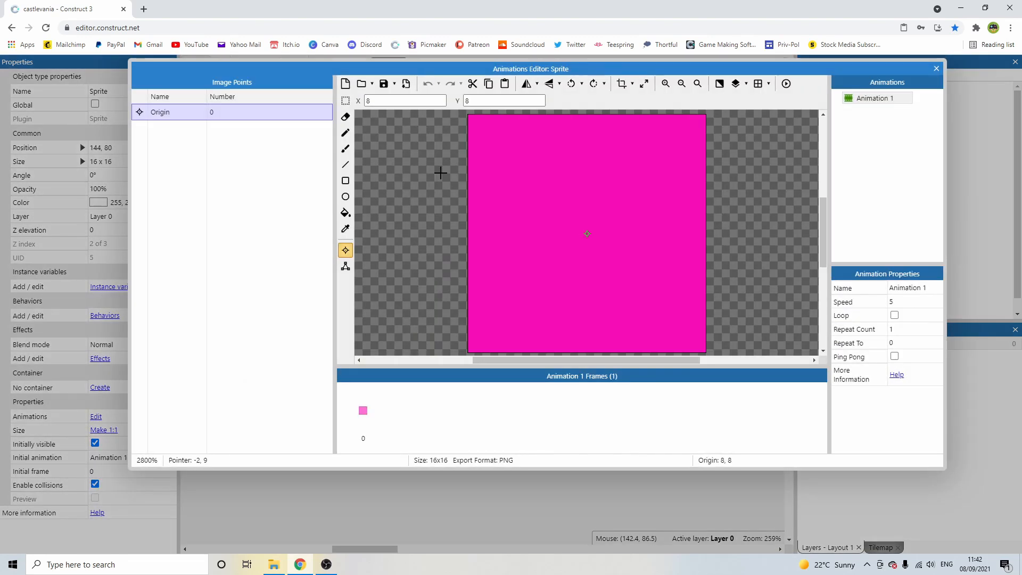
{"action": "right_click", "coordinate": [188, 113]}
{"action": "mouse_move", "coordinate": [240, 188]}
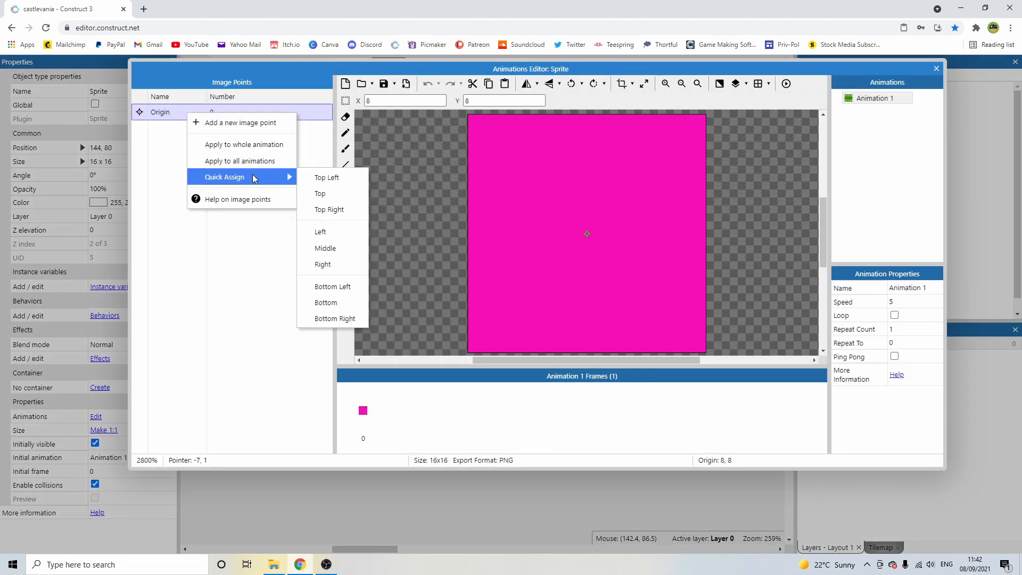
{"action": "left_click", "coordinate": [317, 286]}
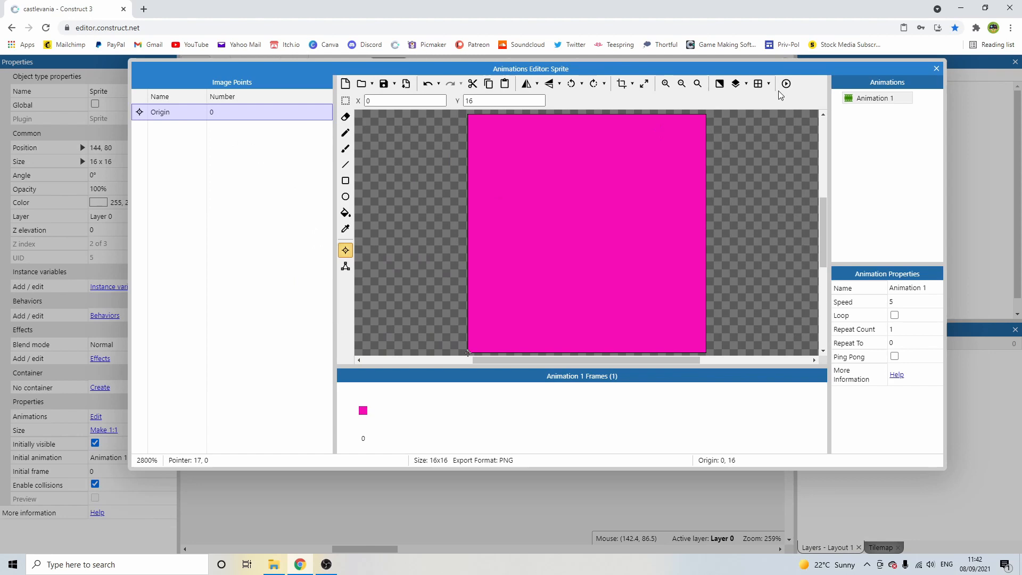
{"action": "left_click", "coordinate": [936, 68]}
Move the pink sprite to position 128, 80 so it lines up directly above the green player, and deselect it.
{"action": "left_click_drag", "start_coordinate": [454, 256], "coordinate": [433, 256]}
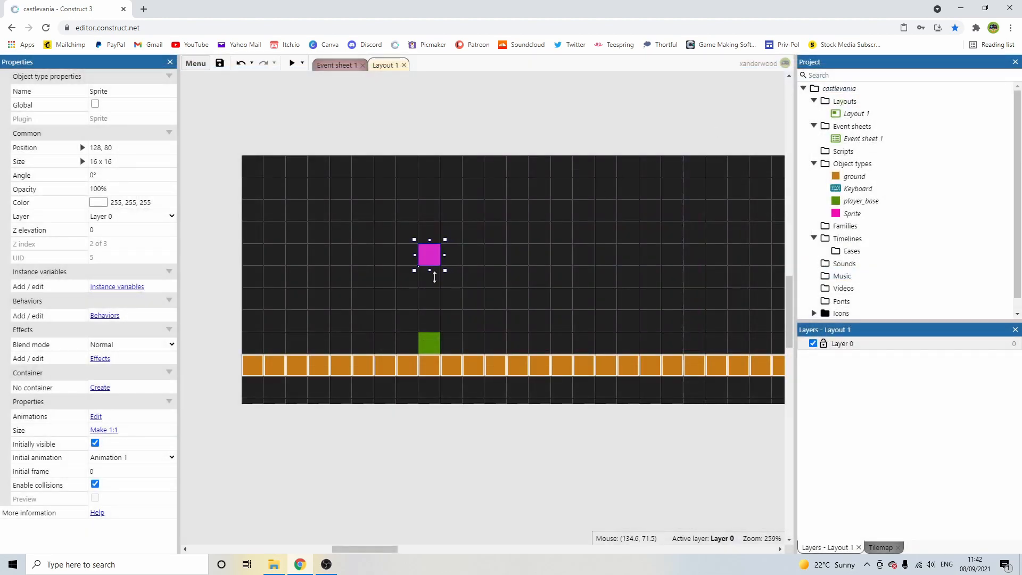
{"action": "scroll", "coordinate": [444, 319], "scroll_direction": "down", "scroll_amount": 1}
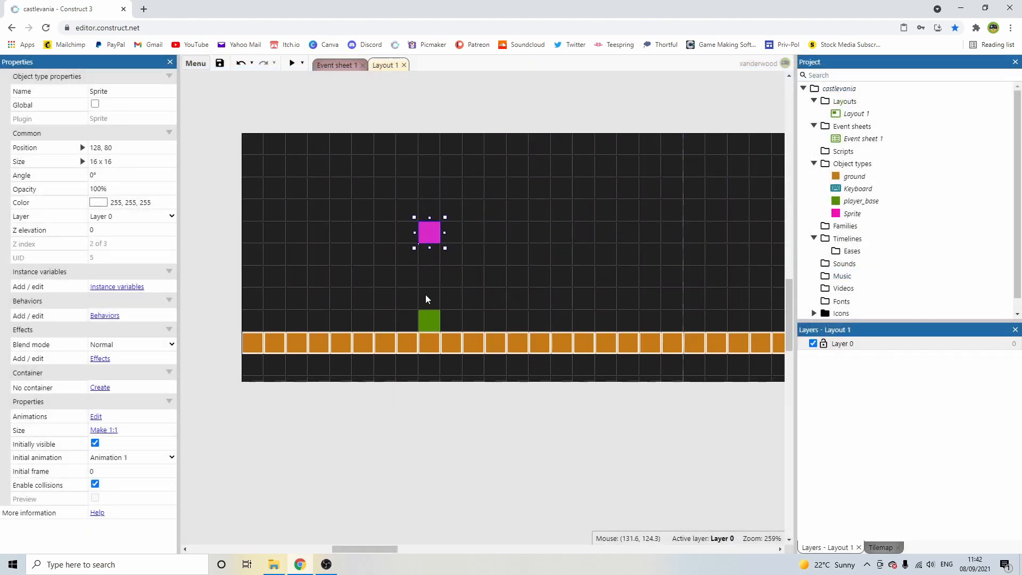
{"action": "left_click", "coordinate": [450, 327]}
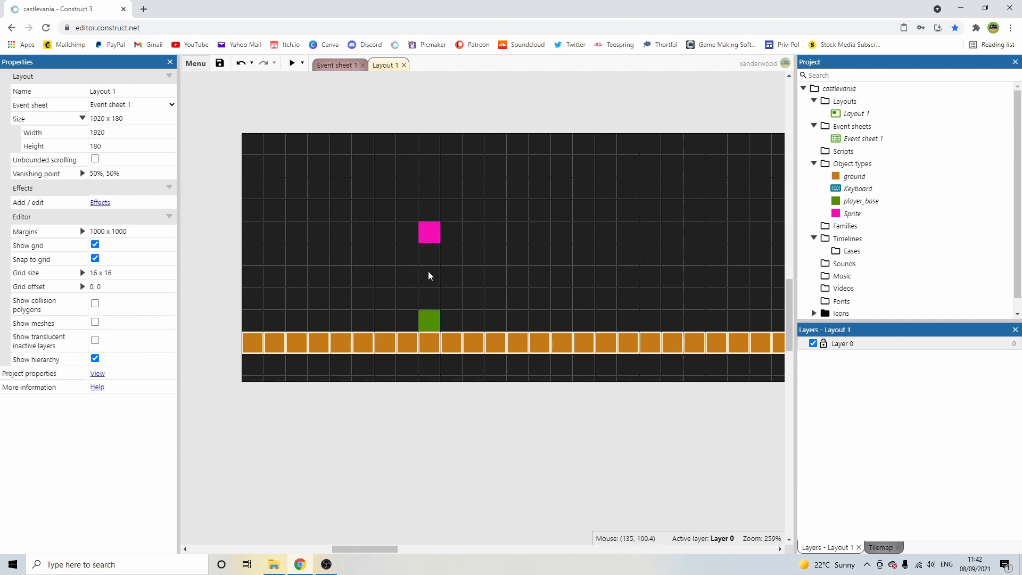
{"action": "scroll", "coordinate": [433, 239], "scroll_direction": "down", "scroll_amount": 1, "text": "ctrl"}
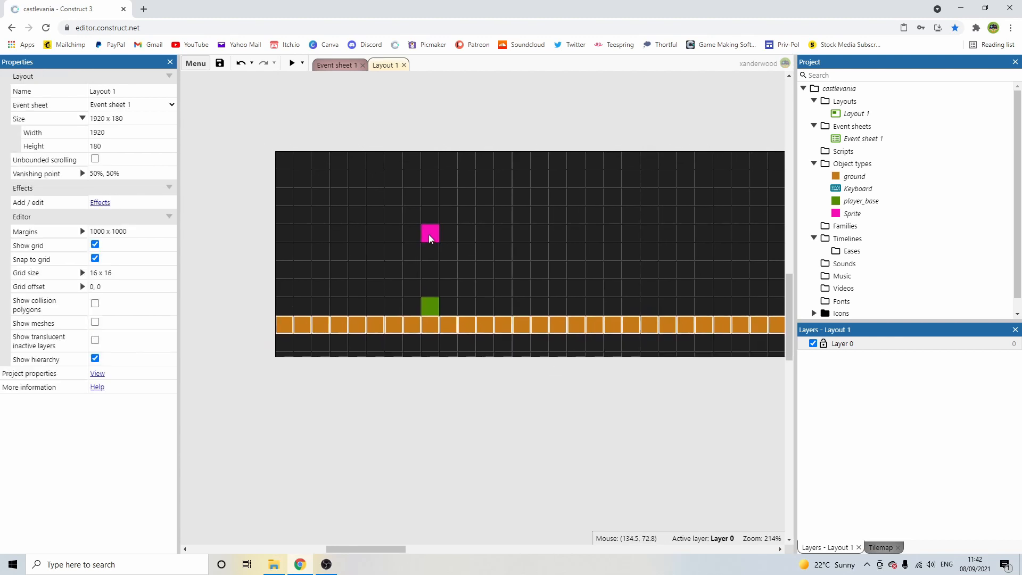
Rename the pink sprite as camera.
{"action": "left_click", "coordinate": [431, 234]}
{"action": "left_click", "coordinate": [116, 96]}
{"action": "type", "text": "c"}
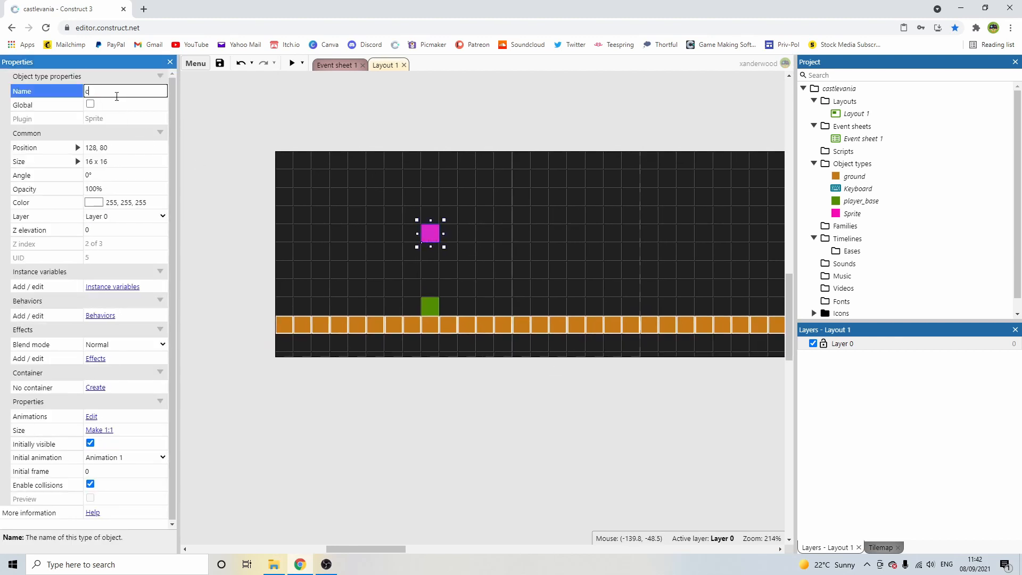
{"action": "type", "text": "mera"}
{"action": "key", "text": "Return"}
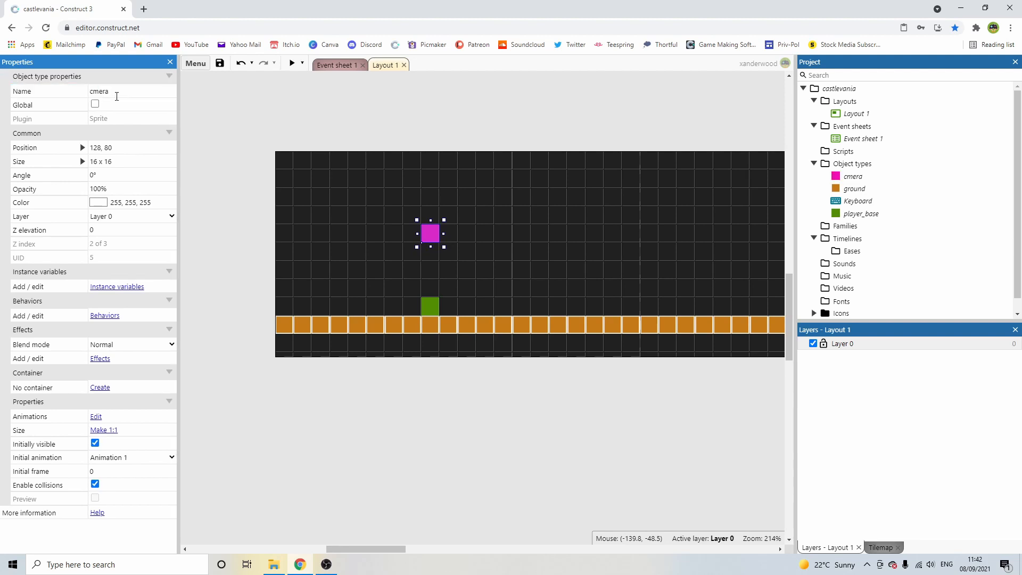
{"action": "left_click", "coordinate": [118, 96]}
{"action": "type", "text": "ca"}
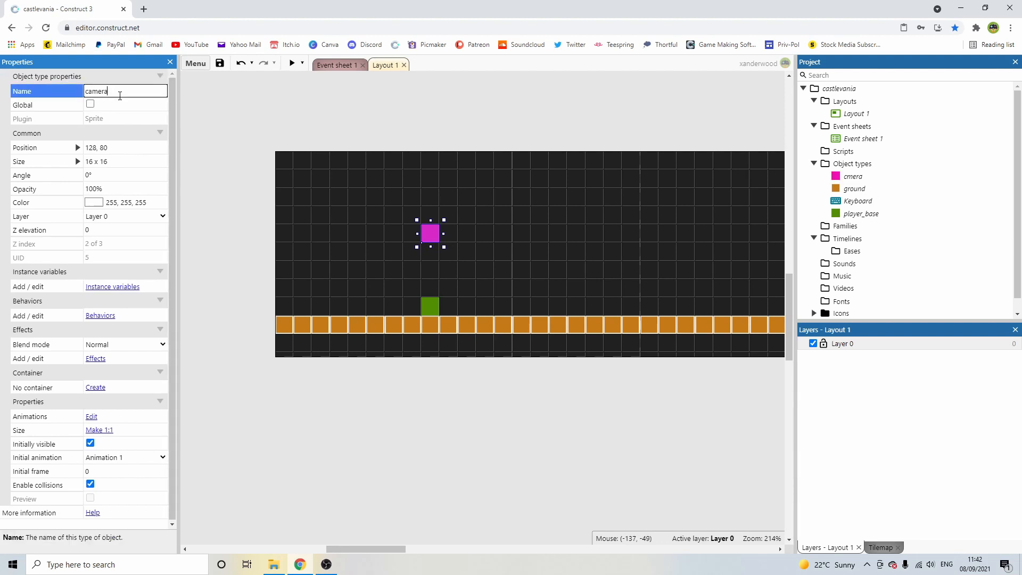
{"action": "key", "text": "Return"}
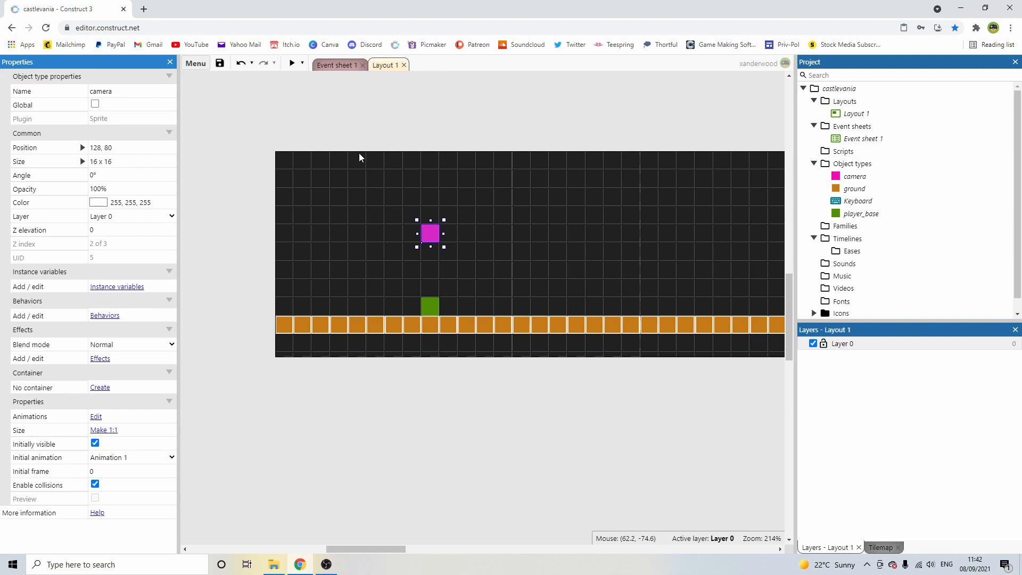
Add the Scroll To behavior to the camera sprite, close its behaviors dialog and deselect the sprite.
{"action": "left_click", "coordinate": [102, 317]}
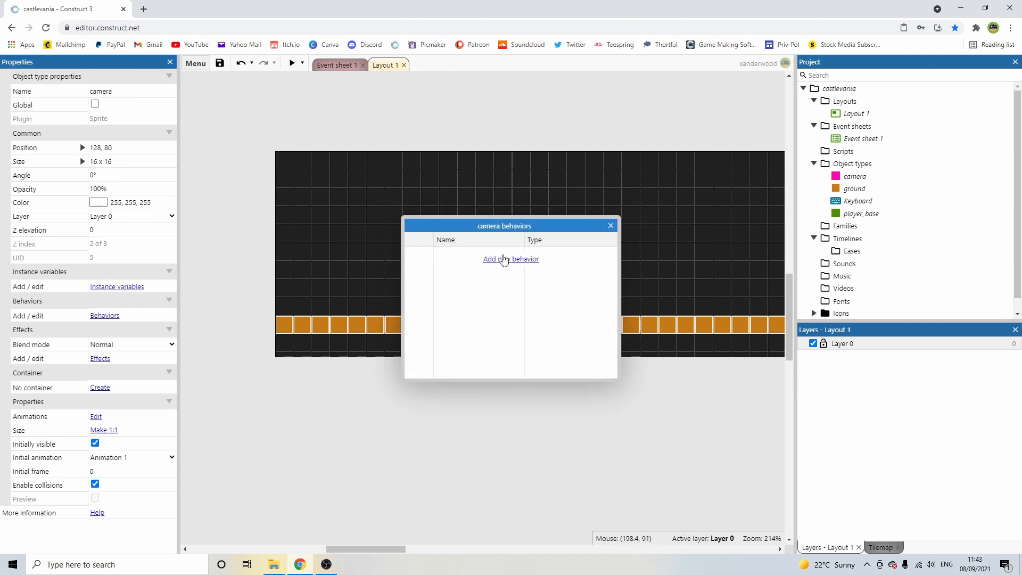
{"action": "left_click", "coordinate": [504, 260]}
{"action": "scroll", "coordinate": [586, 260], "scroll_direction": "down", "scroll_amount": 1}
{"action": "double_click", "coordinate": [540, 314]}
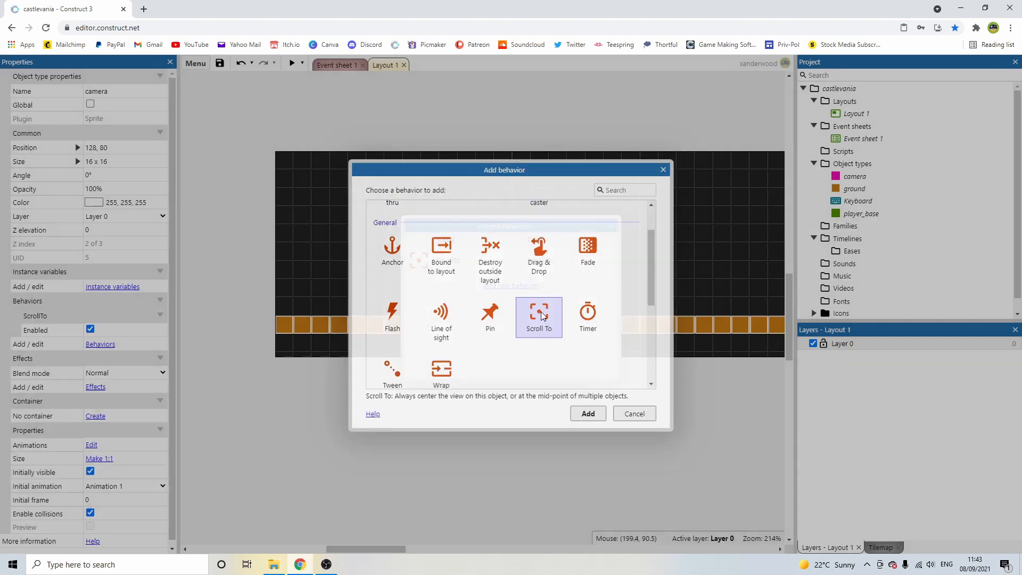
{"action": "left_click", "coordinate": [611, 226]}
{"action": "left_click", "coordinate": [455, 119]}
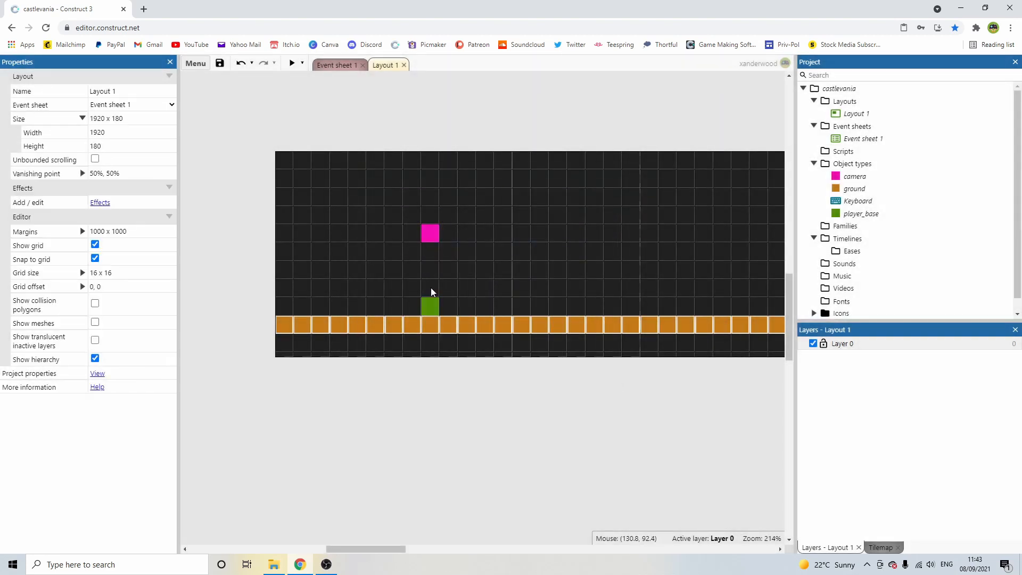
{"action": "left_click", "coordinate": [431, 307]}
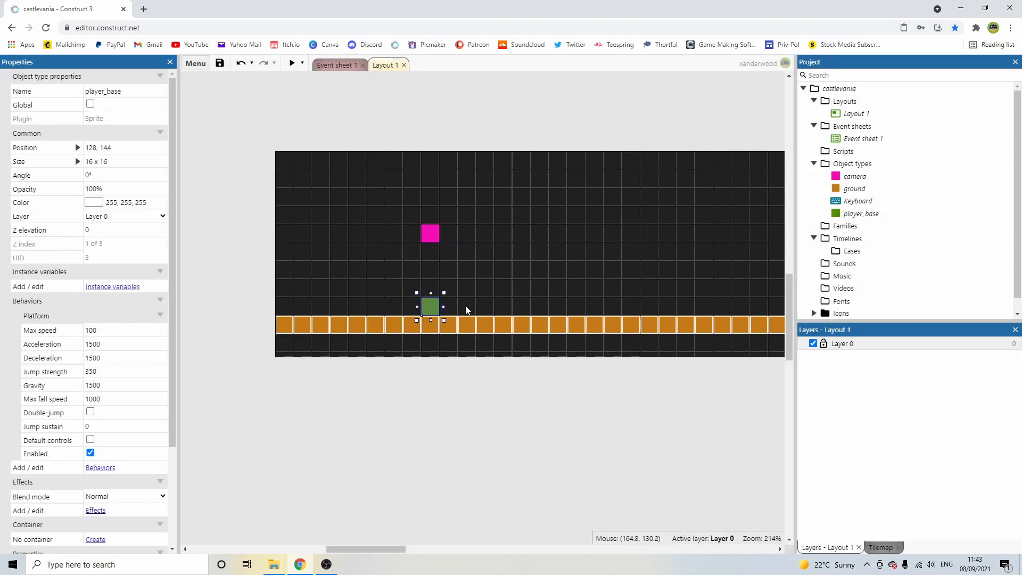
{"action": "left_click", "coordinate": [477, 137]}
{"action": "left_click", "coordinate": [428, 232]}
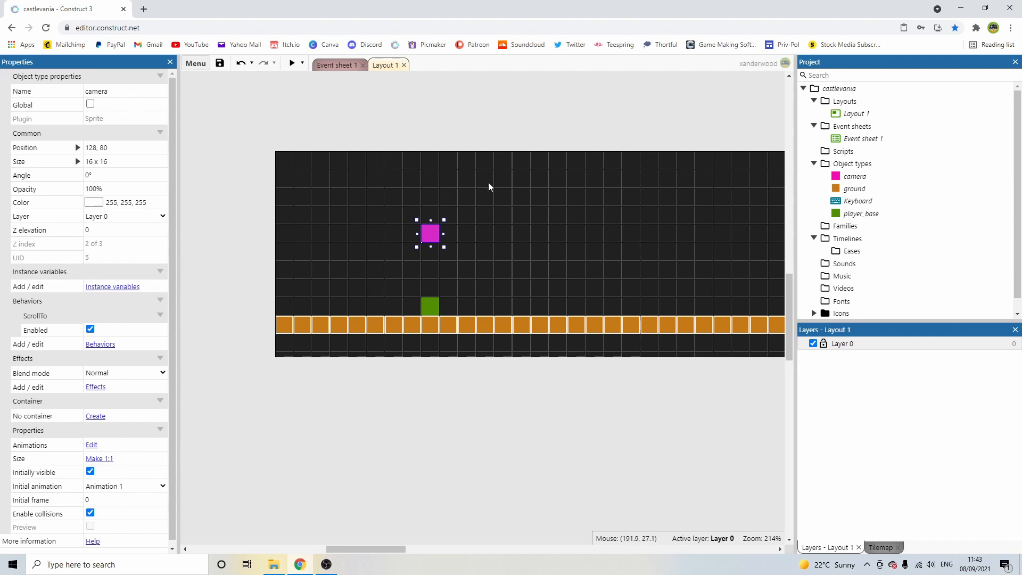
{"action": "left_click", "coordinate": [478, 143]}
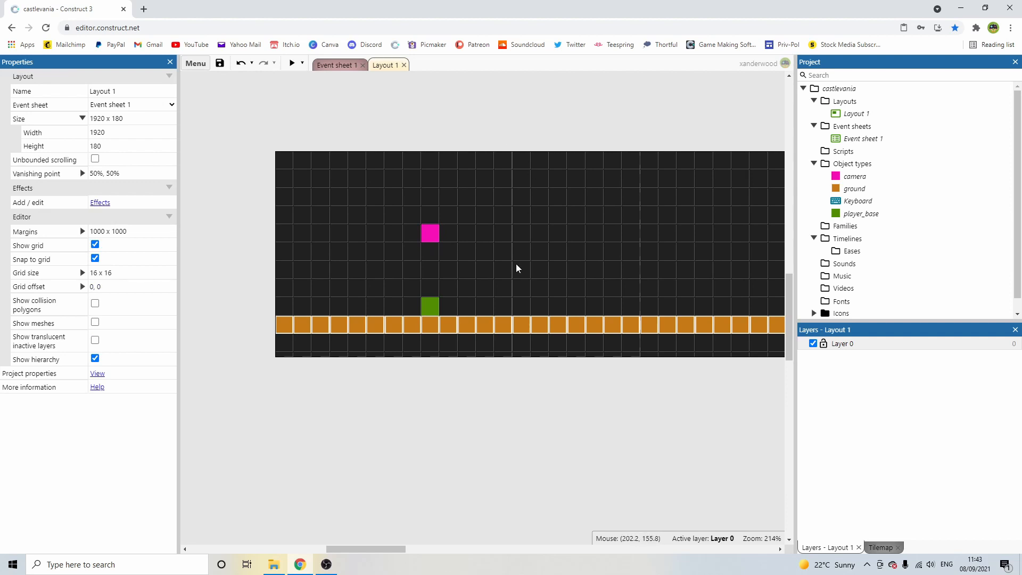
{"action": "left_click_drag", "start_coordinate": [519, 147], "coordinate": [534, 383]}
{"action": "left_click", "coordinate": [429, 233]}
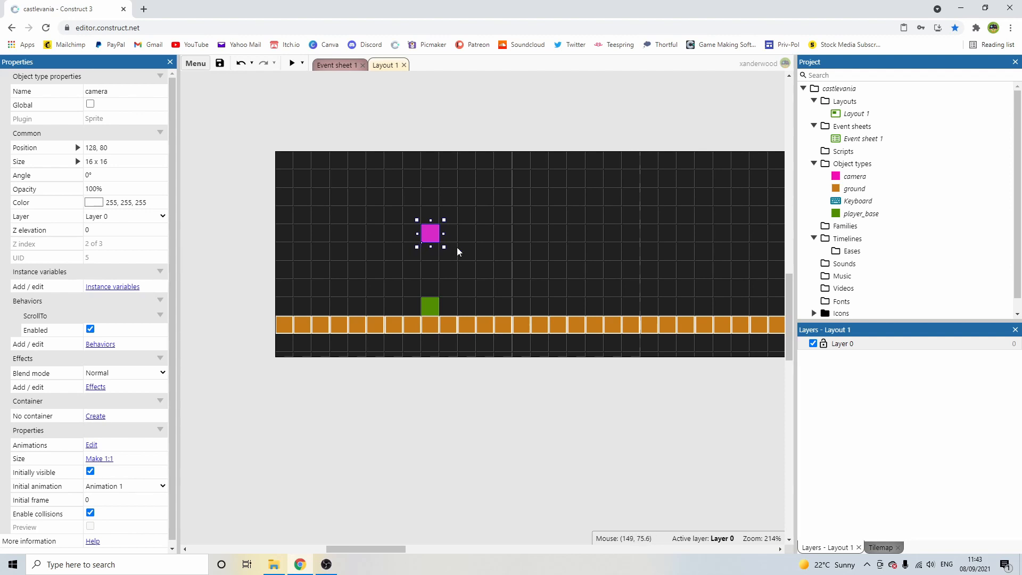
Add a new event with the System condition Every tick to Event sheet 1.
{"action": "left_click", "coordinate": [336, 65]}
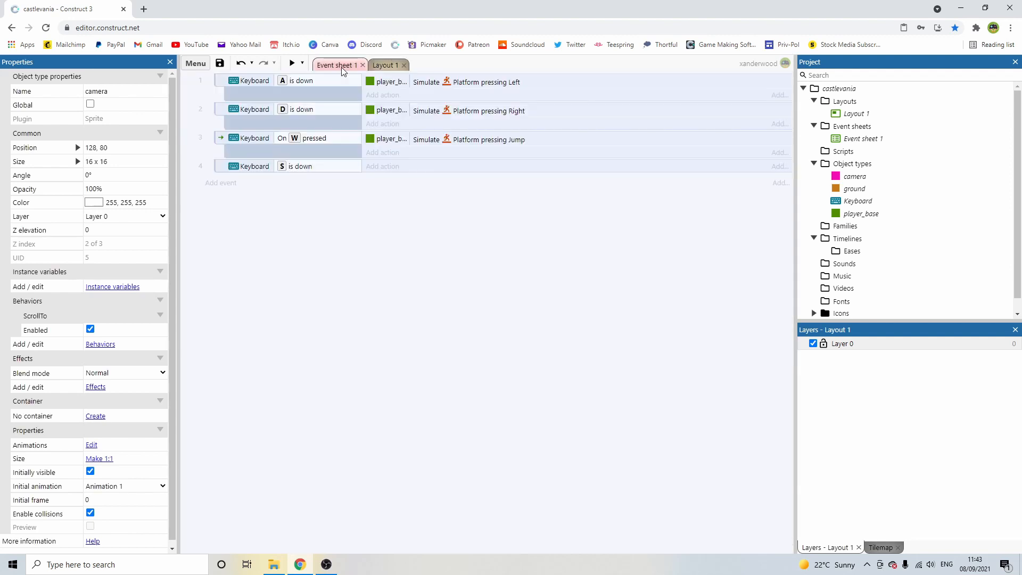
{"action": "left_click", "coordinate": [220, 182]}
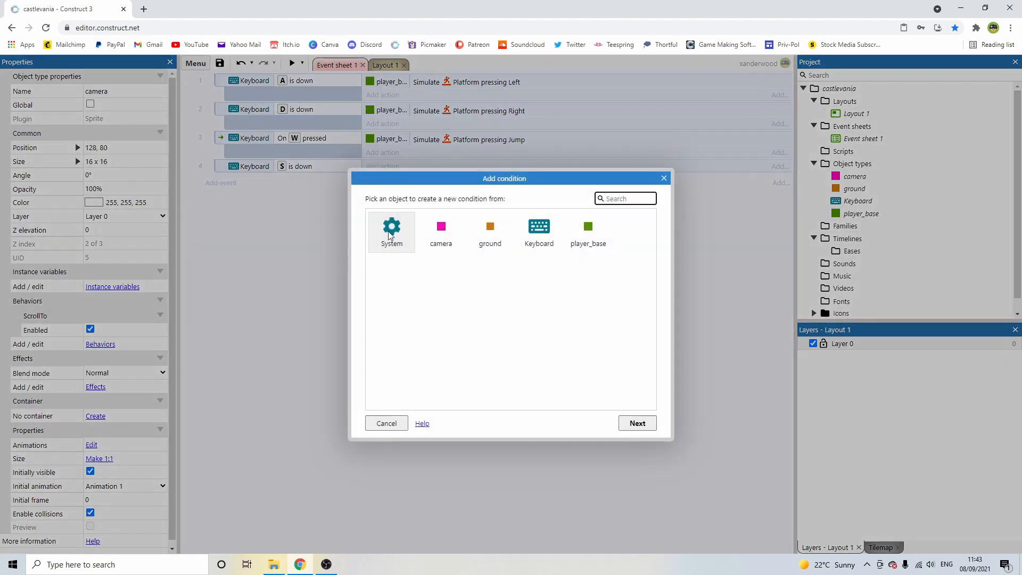
{"action": "double_click", "coordinate": [389, 236]}
{"action": "scroll", "coordinate": [450, 290], "scroll_direction": "down", "scroll_amount": 2}
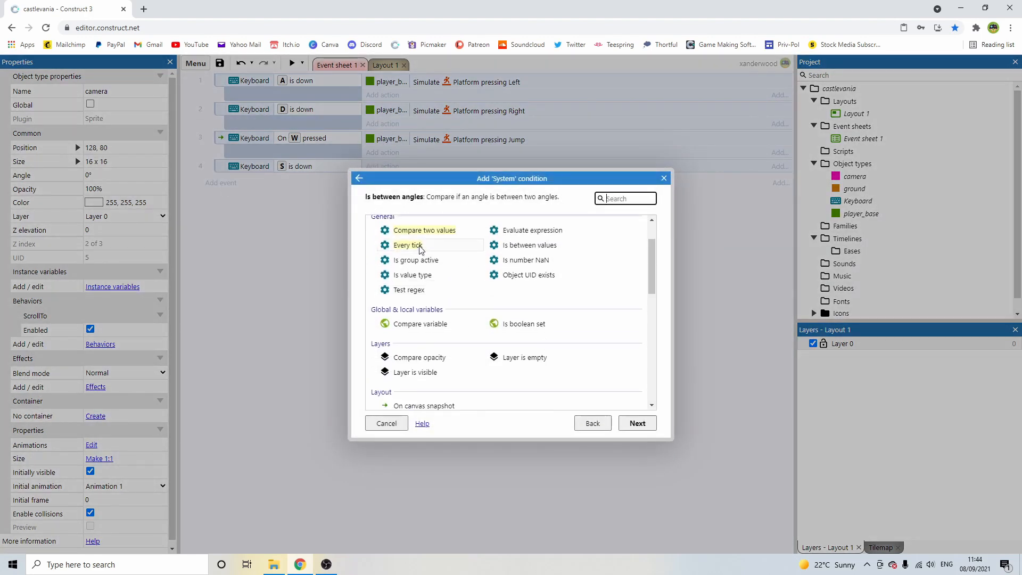
{"action": "double_click", "coordinate": [422, 248]}
Add a camera action to the Every tick event that sets Y to player_base.Y.
{"action": "left_click", "coordinate": [382, 182]}
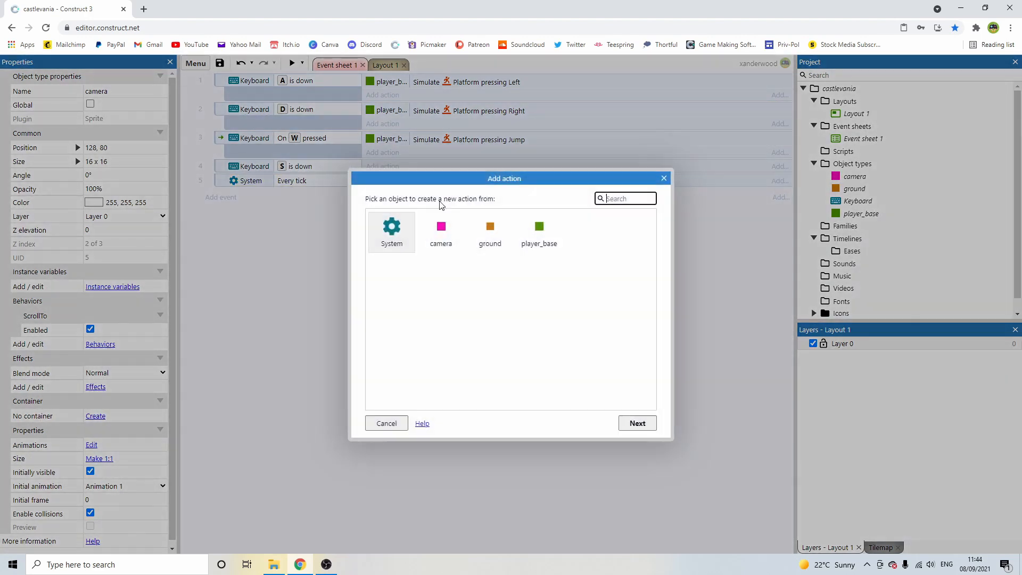
{"action": "double_click", "coordinate": [440, 226]}
{"action": "scroll", "coordinate": [564, 292], "scroll_direction": "down", "scroll_amount": 10}
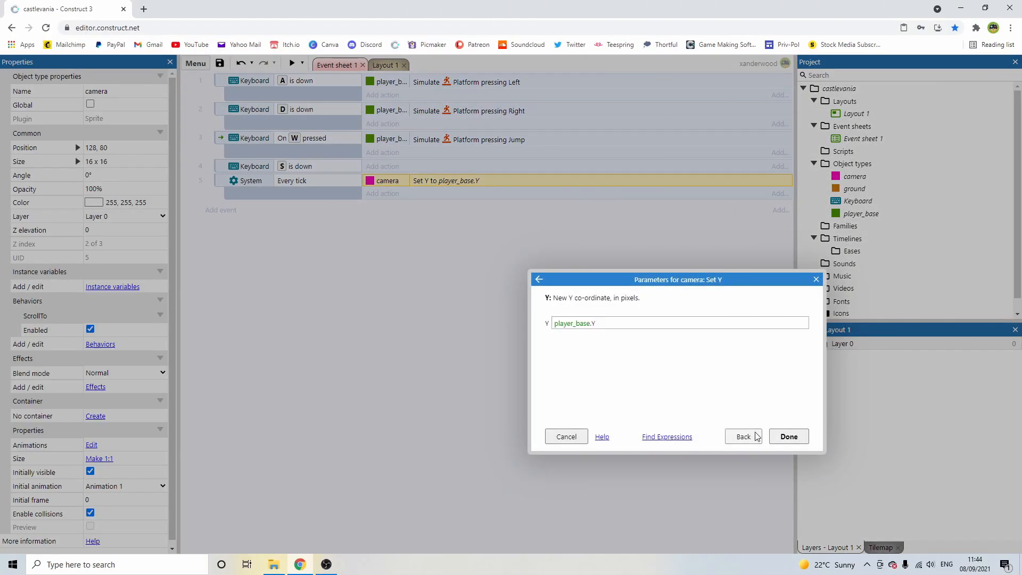
Change the camera's Every tick action to Set X with the value player_base.X, and return to Layout 1.
{"action": "left_click", "coordinate": [743, 436]}
{"action": "double_click", "coordinate": [430, 403]}
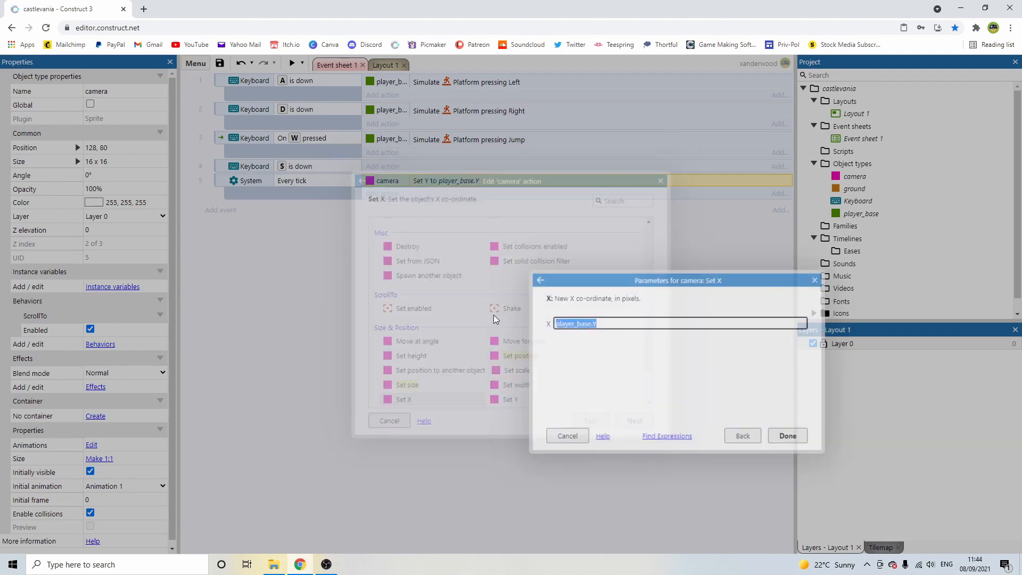
{"action": "left_click", "coordinate": [623, 324]}
{"action": "key", "text": "BackSpace"}
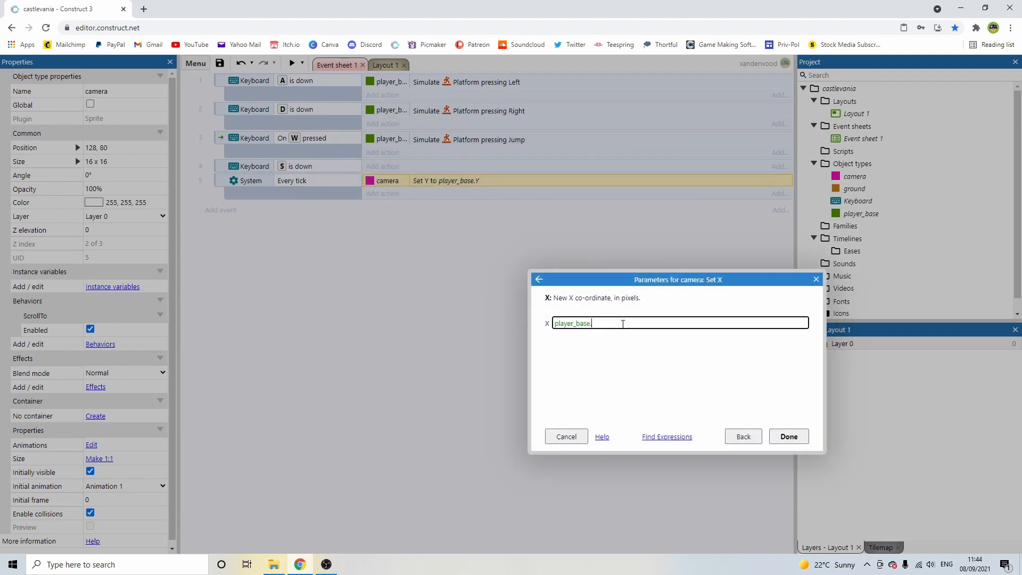
{"action": "type", "text": "X"}
{"action": "key", "text": "Return"}
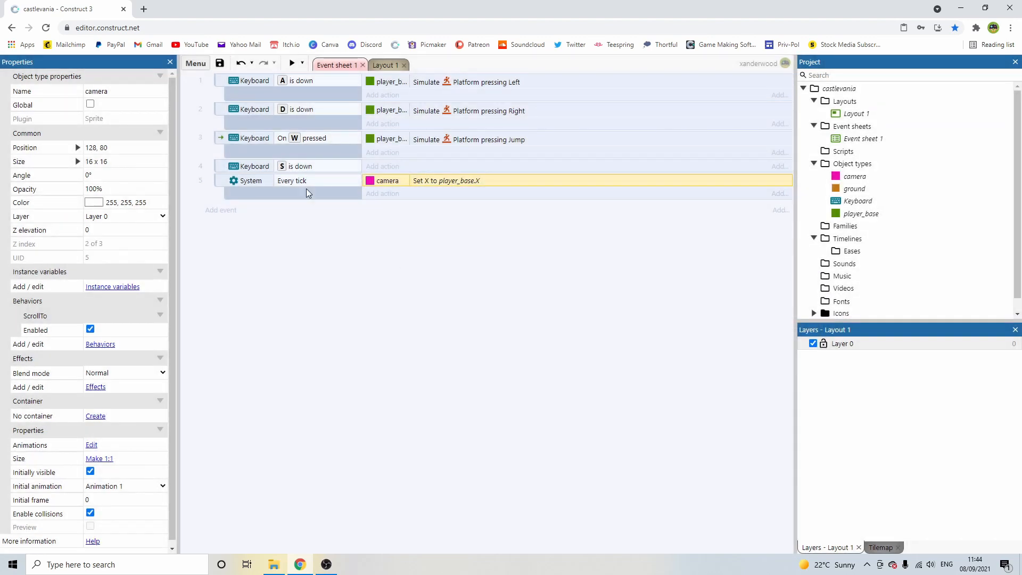
{"action": "left_click", "coordinate": [388, 65]}
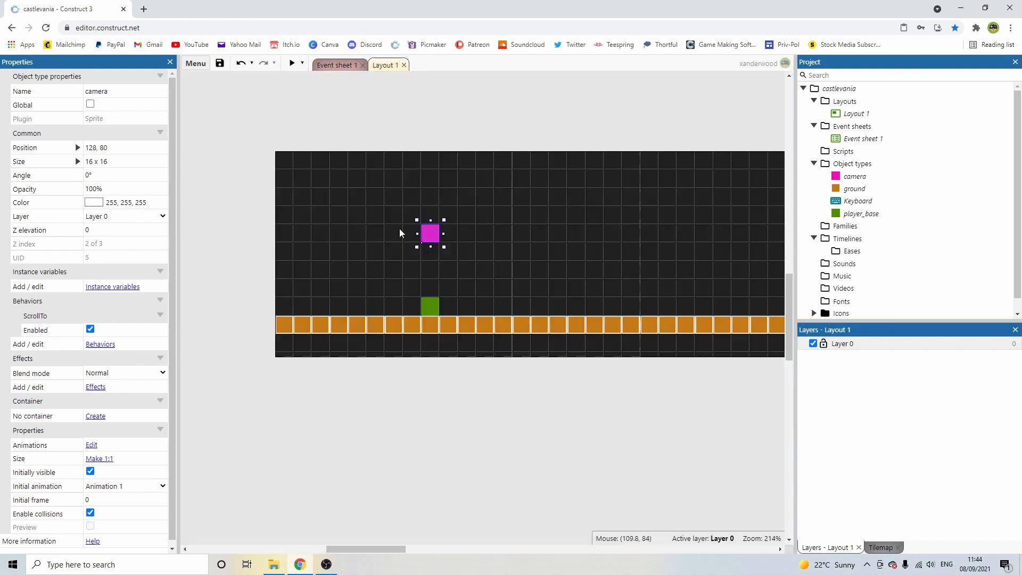
Preview the layout, move and repeatedly jump player_base to test the camera's horizontal following, and close the preview.
{"action": "mouse_move", "coordinate": [435, 307]}
{"action": "left_mouse_down"}
{"action": "mouse_move", "coordinate": [435, 269]}
{"action": "mouse_move", "coordinate": [435, 309]}
{"action": "left_mouse_up"}
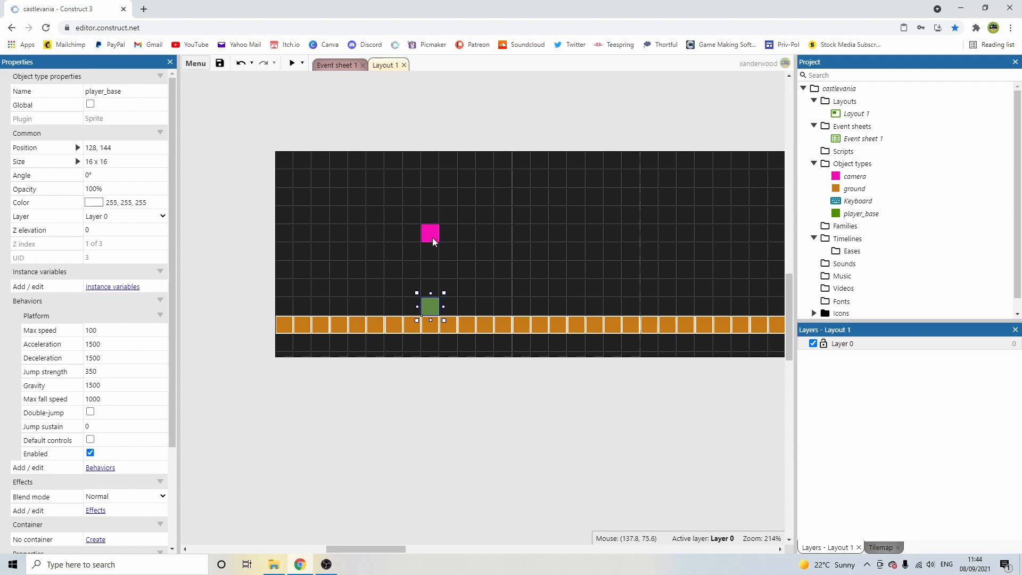
{"action": "mouse_move", "coordinate": [437, 241]}
{"action": "left_mouse_down"}
{"action": "mouse_move", "coordinate": [480, 243]}
{"action": "mouse_move", "coordinate": [388, 242]}
{"action": "mouse_move", "coordinate": [442, 243]}
{"action": "left_mouse_up"}
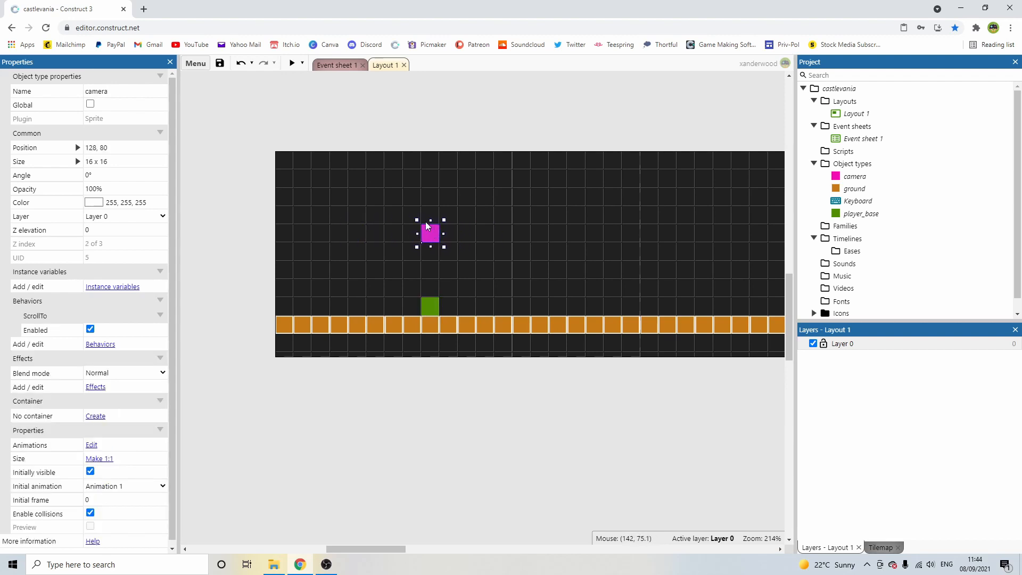
{"action": "left_click", "coordinate": [292, 63]}
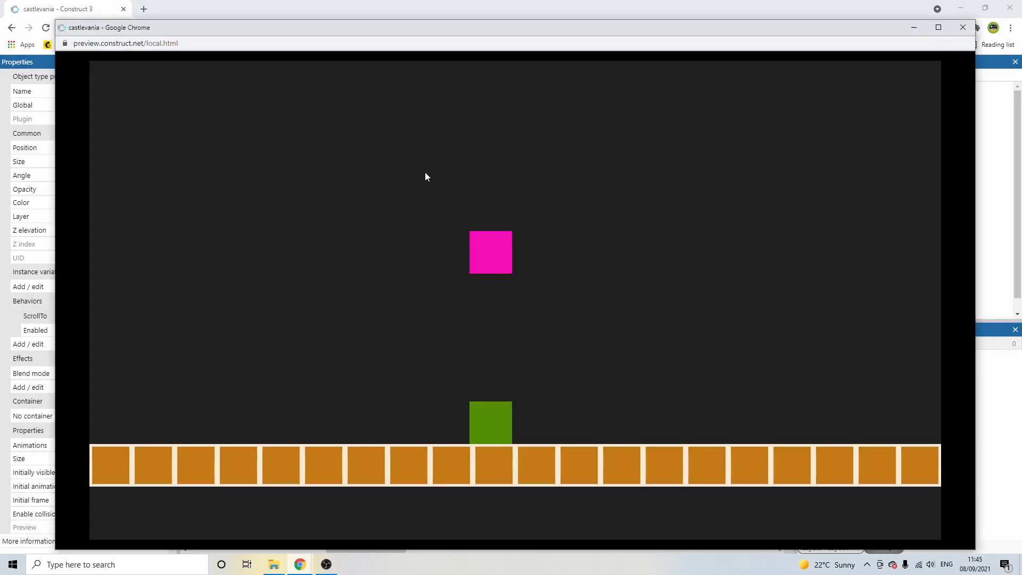
{"action": "key", "text": "Up"}
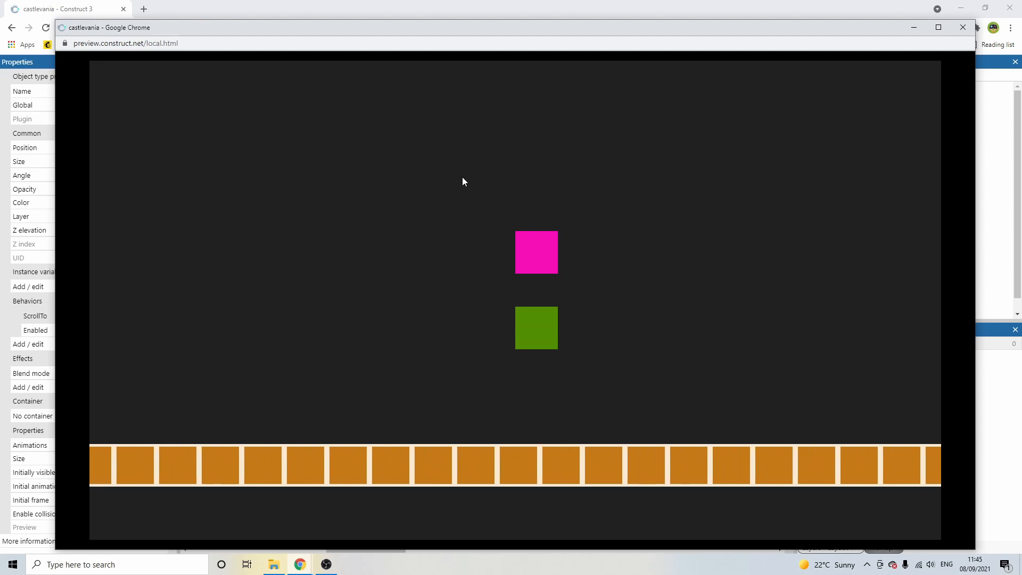
{"action": "key", "text": "Up"}
{"action": "key", "text": "Up"}
{"action": "key", "text": "Up"}
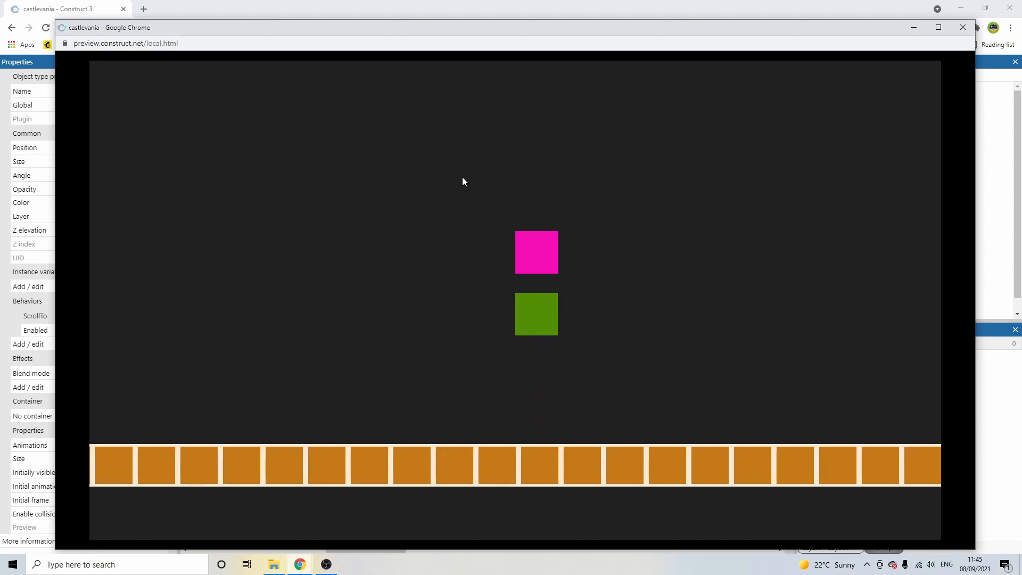
{"action": "key", "text": "Up"}
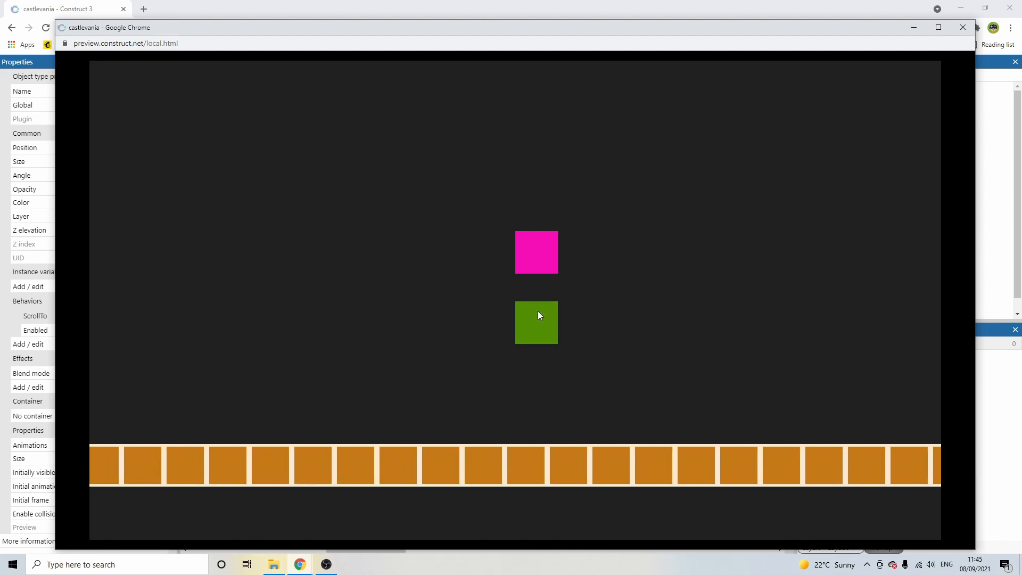
{"action": "key", "text": "Up"}
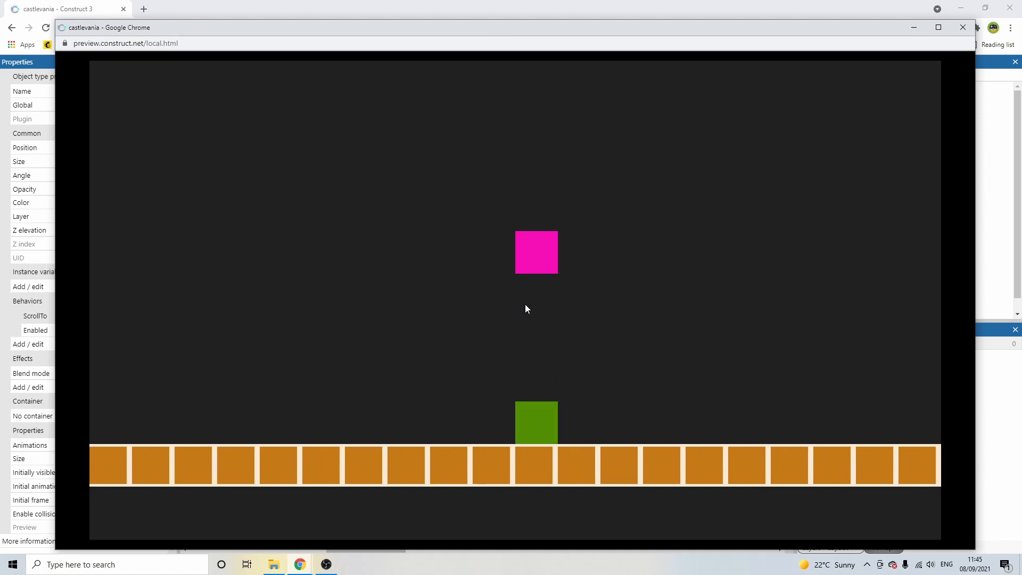
{"action": "key", "text": "Up"}
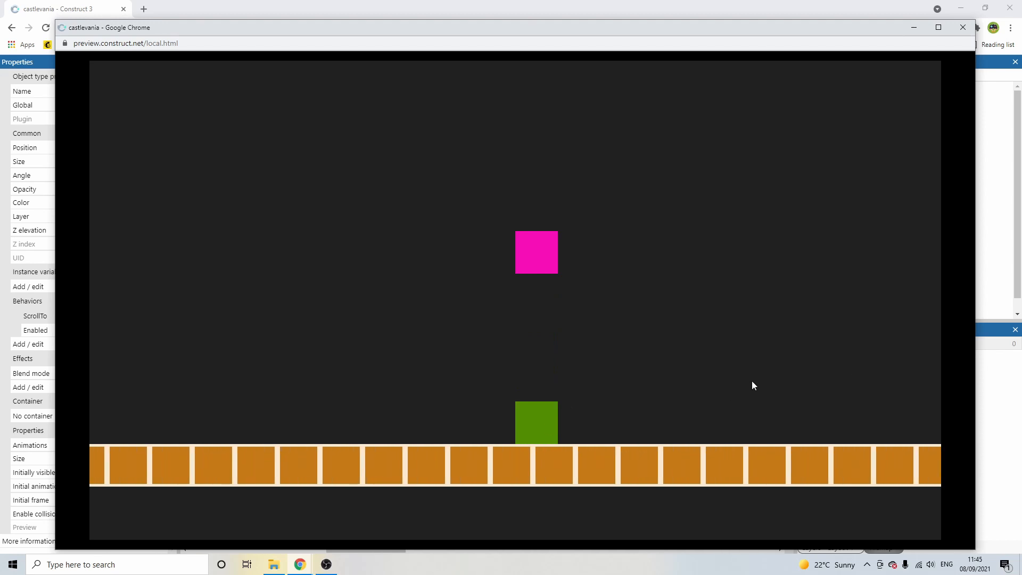
{"action": "key", "text": "Up"}
{"action": "key", "text": "Up"}
{"action": "key", "text": "Up"}
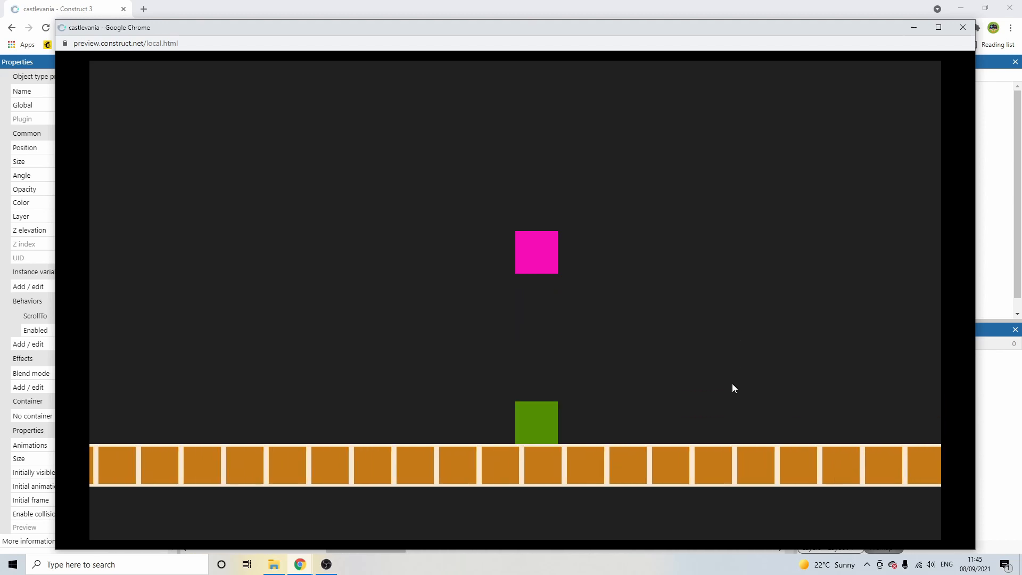
{"action": "key", "text": "Up"}
{"action": "key", "text": "Up"}
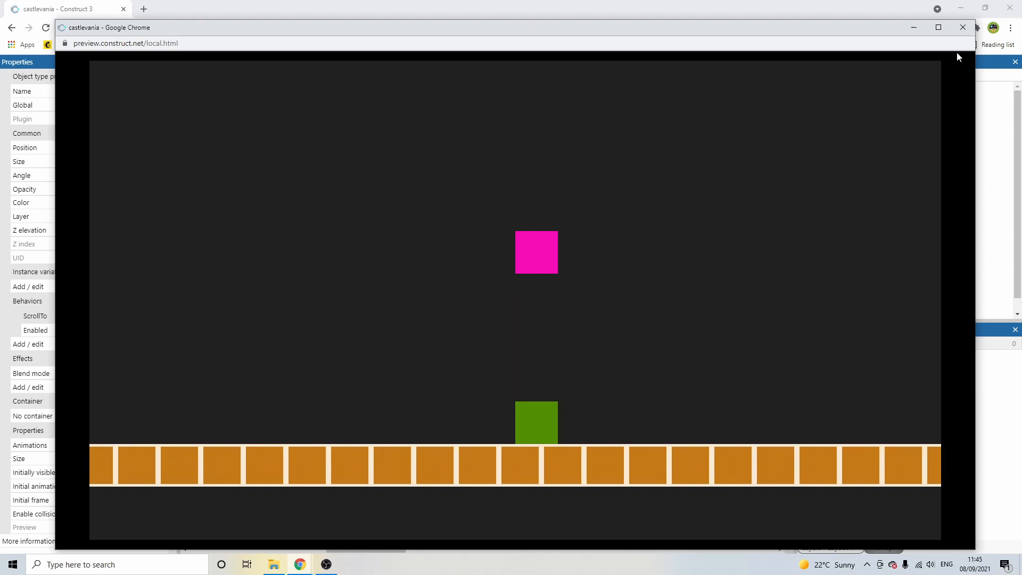
{"action": "left_click", "coordinate": [962, 28]}
Examine the whole length of Layout 1, from the player_base start area to the far end of the ground.
{"action": "middle_click_drag", "start_coordinate": [656, 162], "coordinate": [551, 173]}
{"action": "scroll", "coordinate": [552, 176], "scroll_direction": "down", "scroll_amount": 6, "text": "ctrl"}
{"action": "middle_click_drag", "start_coordinate": [607, 205], "coordinate": [522, 207]}
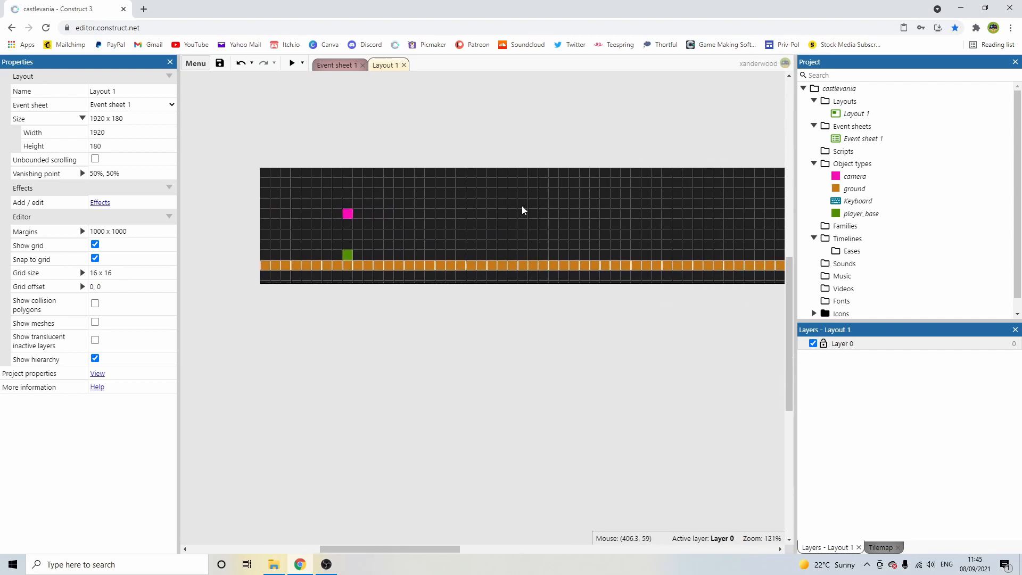
{"action": "scroll", "coordinate": [522, 210], "scroll_direction": "down", "scroll_amount": 1, "text": "ctrl"}
{"action": "middle_click_drag", "start_coordinate": [593, 217], "coordinate": [566, 217]}
{"action": "scroll", "coordinate": [561, 221], "scroll_direction": "down", "scroll_amount": 5, "text": "ctrl"}
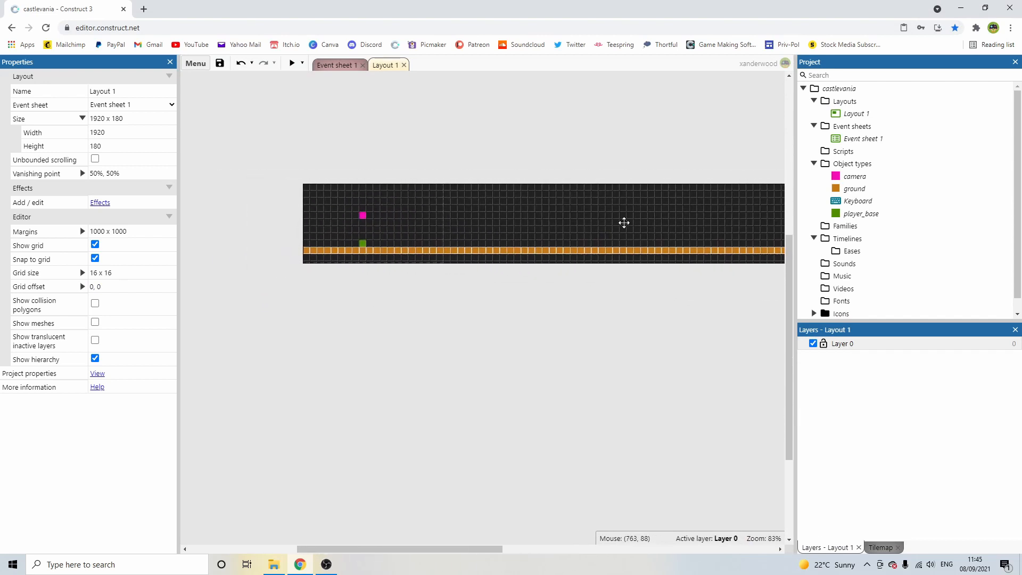
{"action": "middle_click_drag", "start_coordinate": [577, 213], "coordinate": [541, 209]}
{"action": "scroll", "coordinate": [528, 216], "scroll_direction": "down", "scroll_amount": 3, "text": "ctrl"}
{"action": "scroll", "coordinate": [569, 288], "scroll_direction": "up", "scroll_amount": 2, "text": "ctrl"}
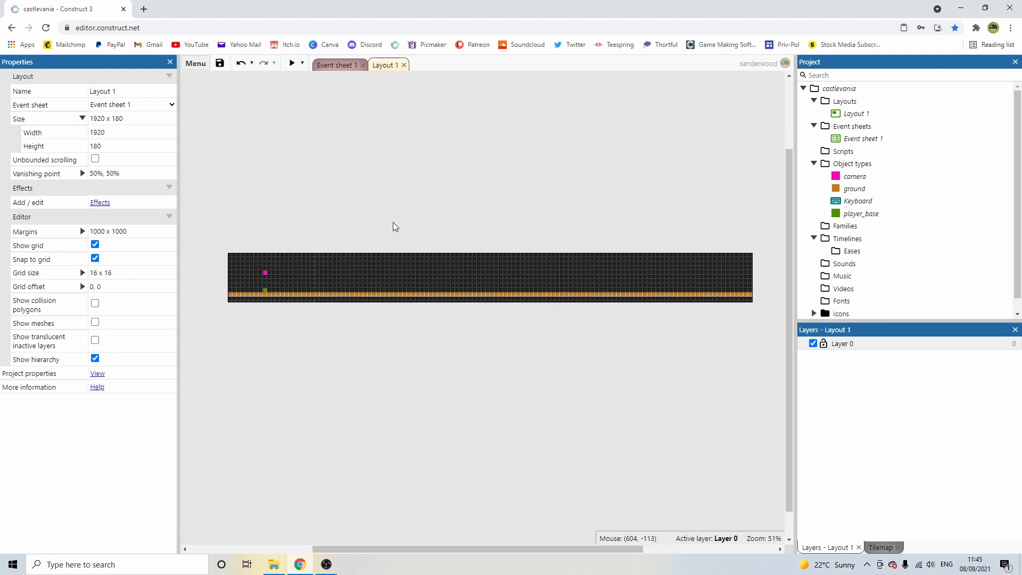
{"action": "middle_click_drag", "start_coordinate": [393, 222], "coordinate": [392, 188]}
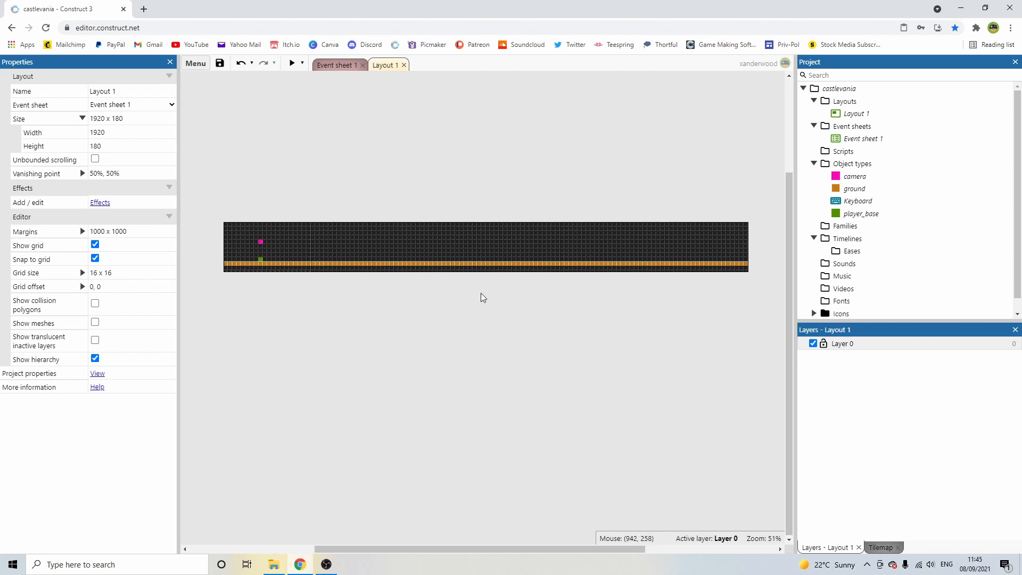
{"action": "scroll", "coordinate": [481, 293], "scroll_direction": "left", "scroll_amount": 2, "text": "shift"}
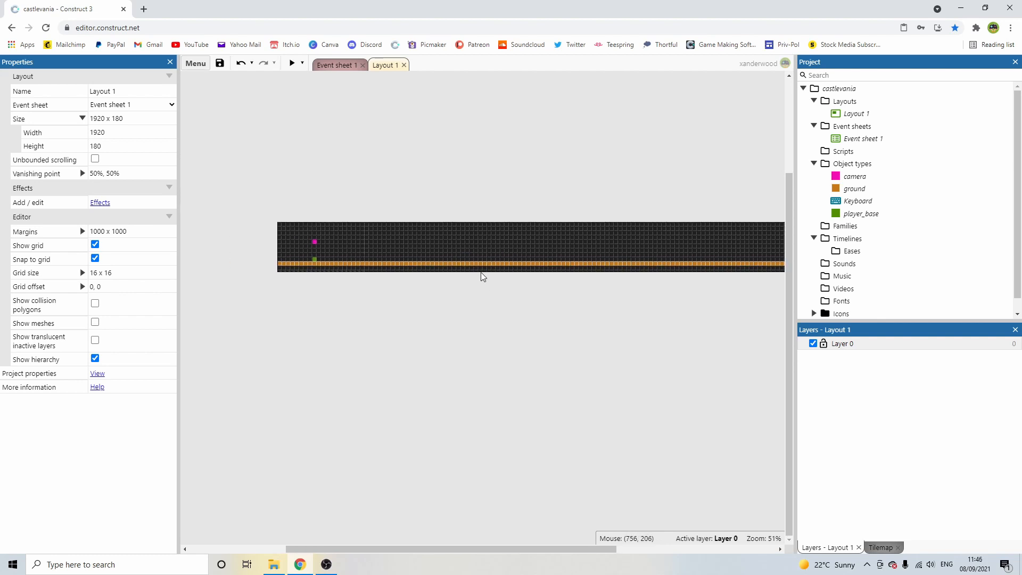
{"action": "scroll", "coordinate": [420, 253], "scroll_direction": "right", "scroll_amount": 2, "text": "shift"}
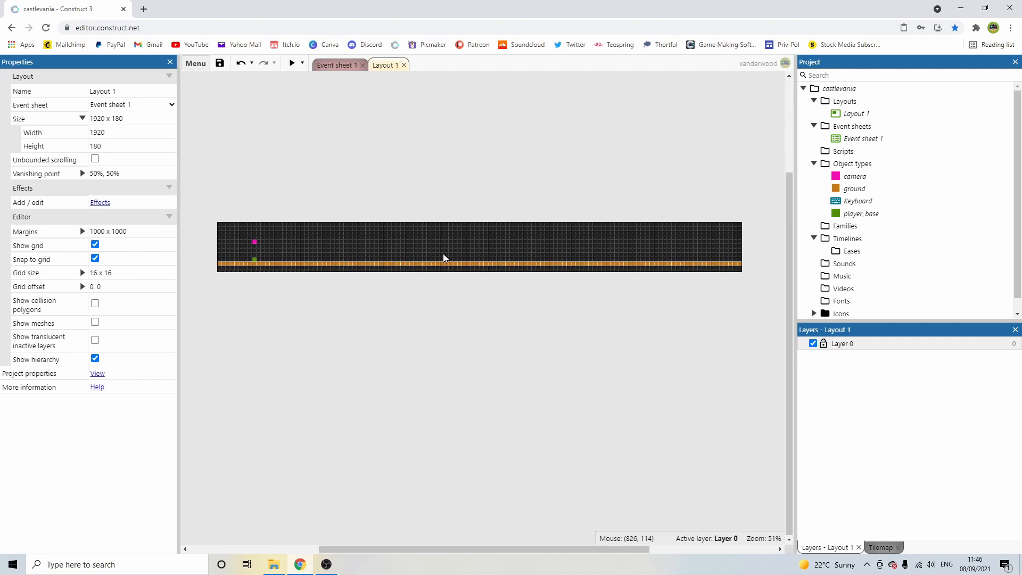